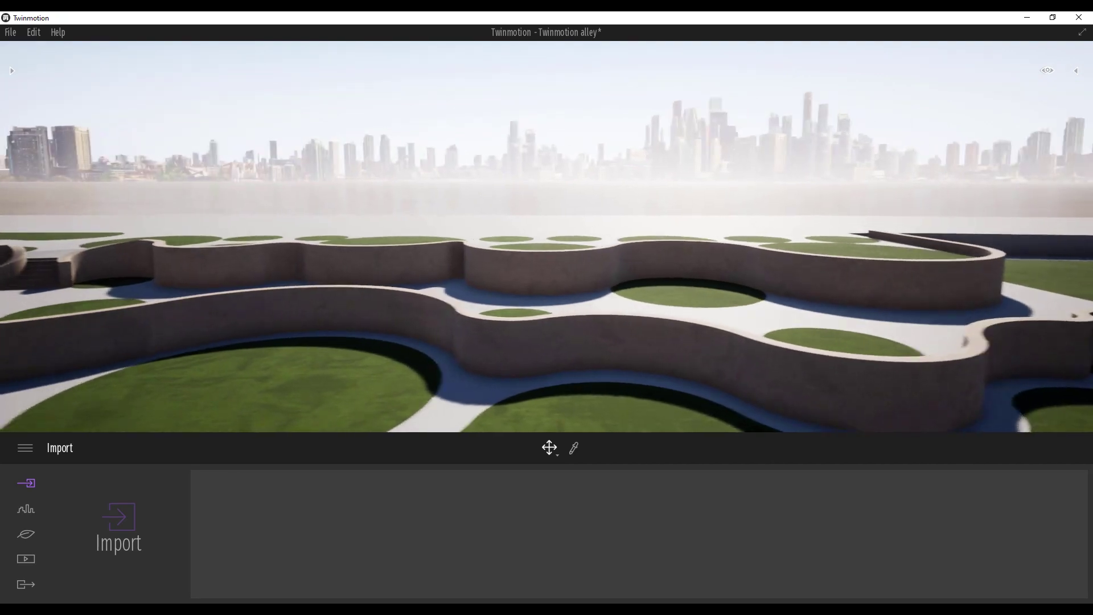
Step: Switch to Revit and examine the alley model's curved terraces, walls and planting areas in the 3D view
key(a)
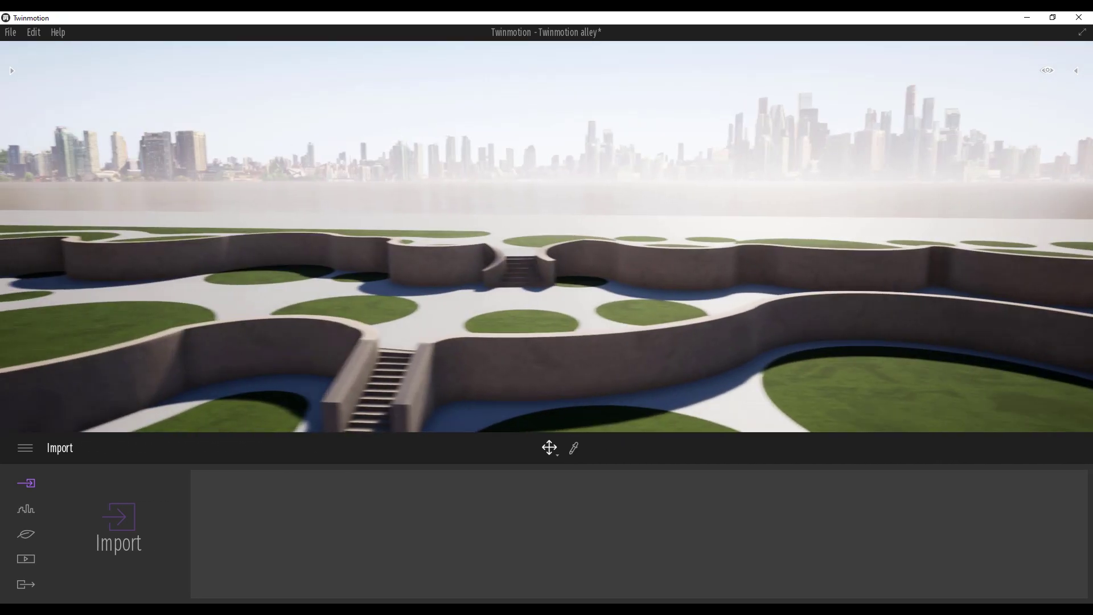
right_drag(546, 398, 384, 549)
key(alt+Tab)
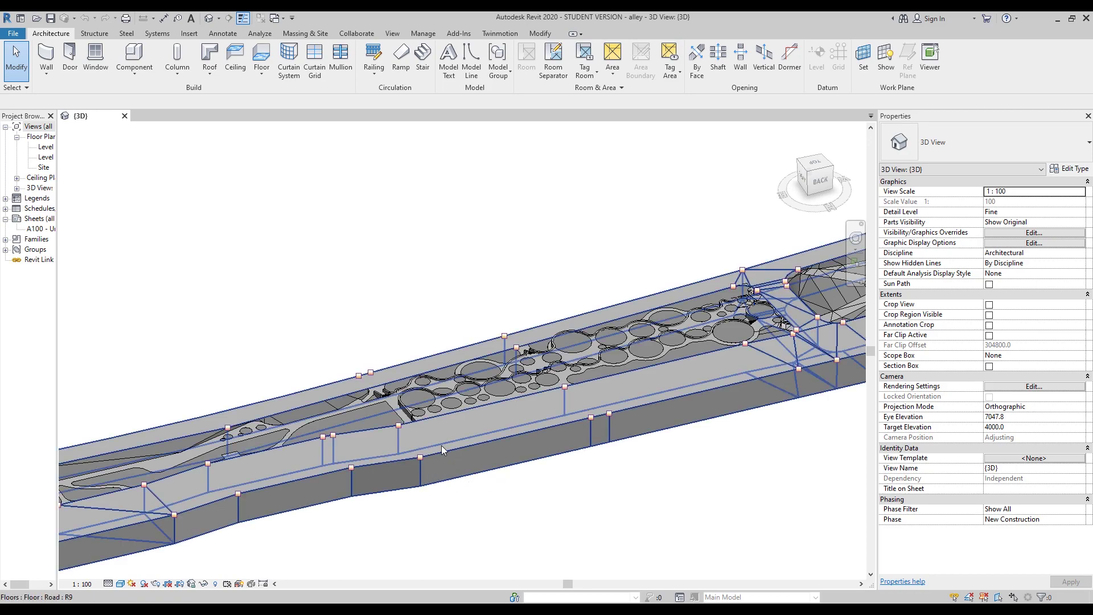
scroll(517, 336, up, 4)
shift+middle_drag(439, 360, 835, 328)
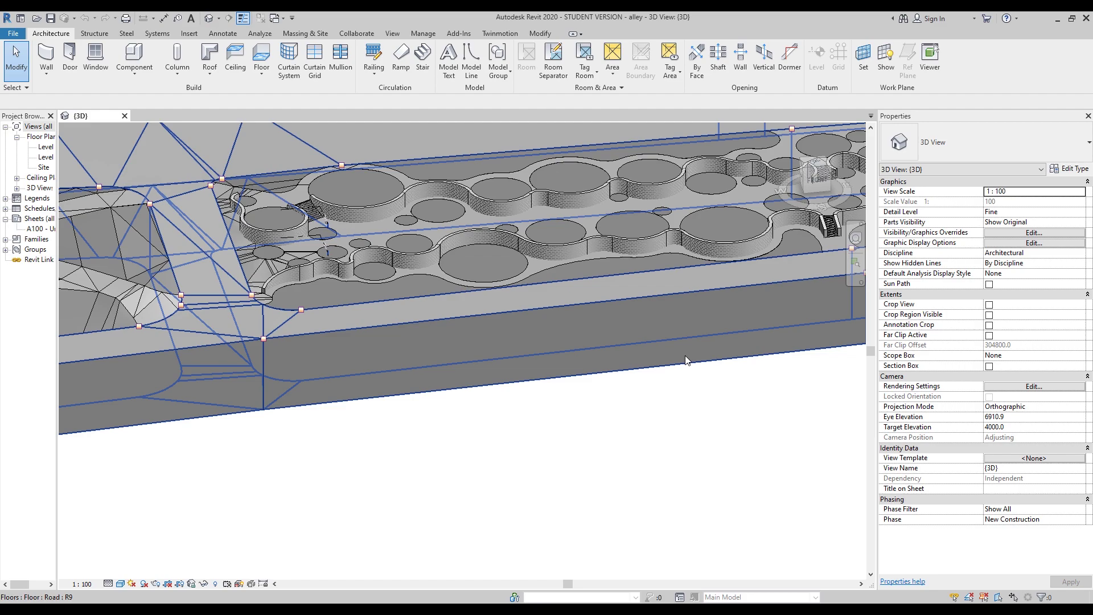
click(685, 354)
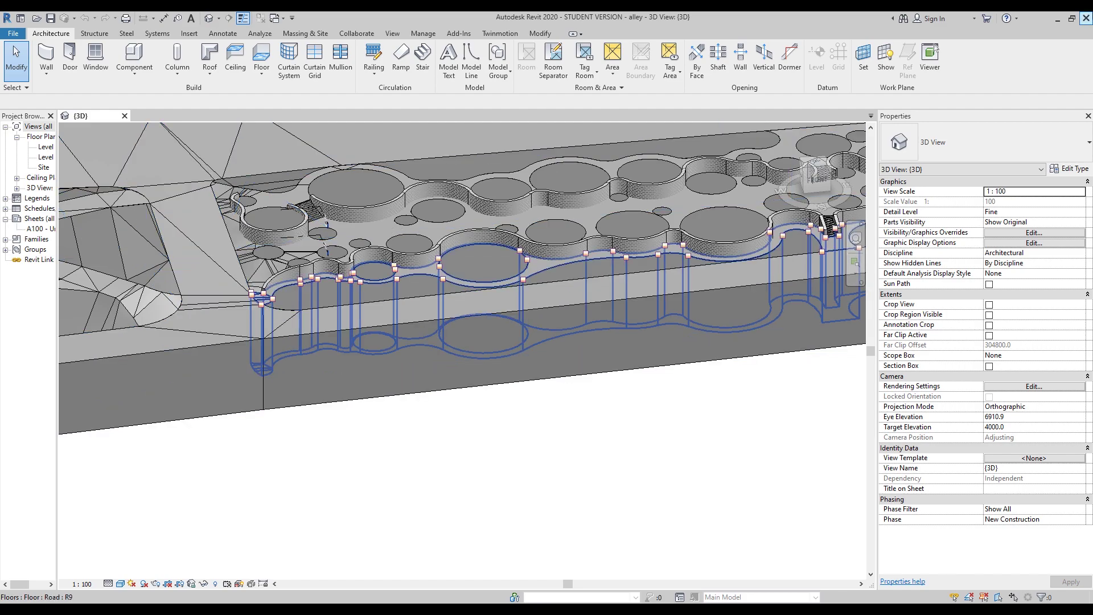
click(1059, 19)
right_drag(682, 327, 512, 320)
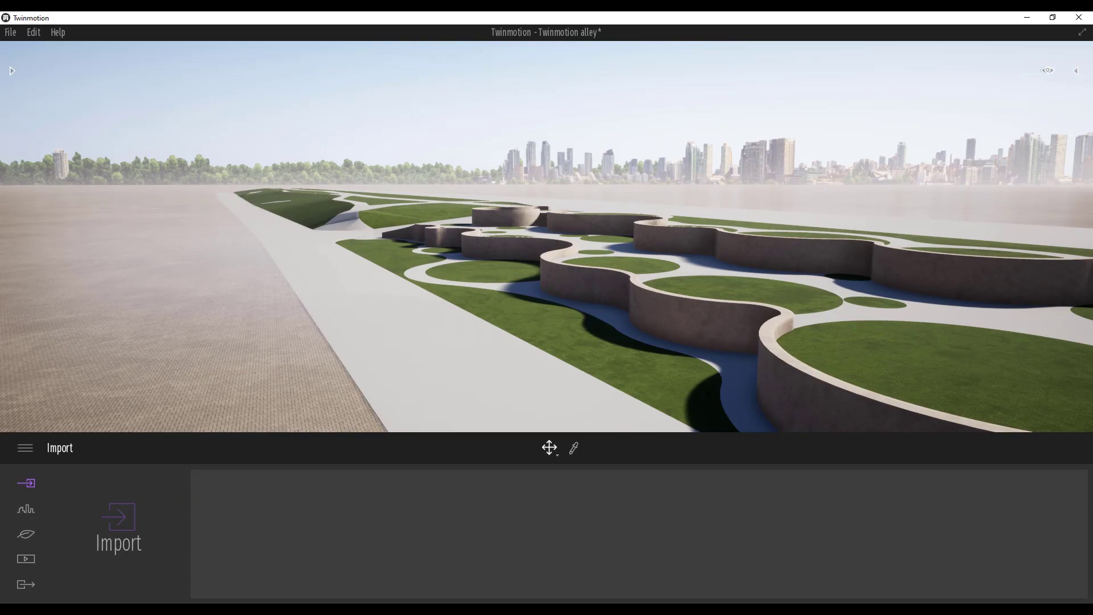
Step: Switch back to Twinmotion and set the navigation speed to car
key(alt+Tab)
right_drag(518, 254, 381, 126)
key(w)
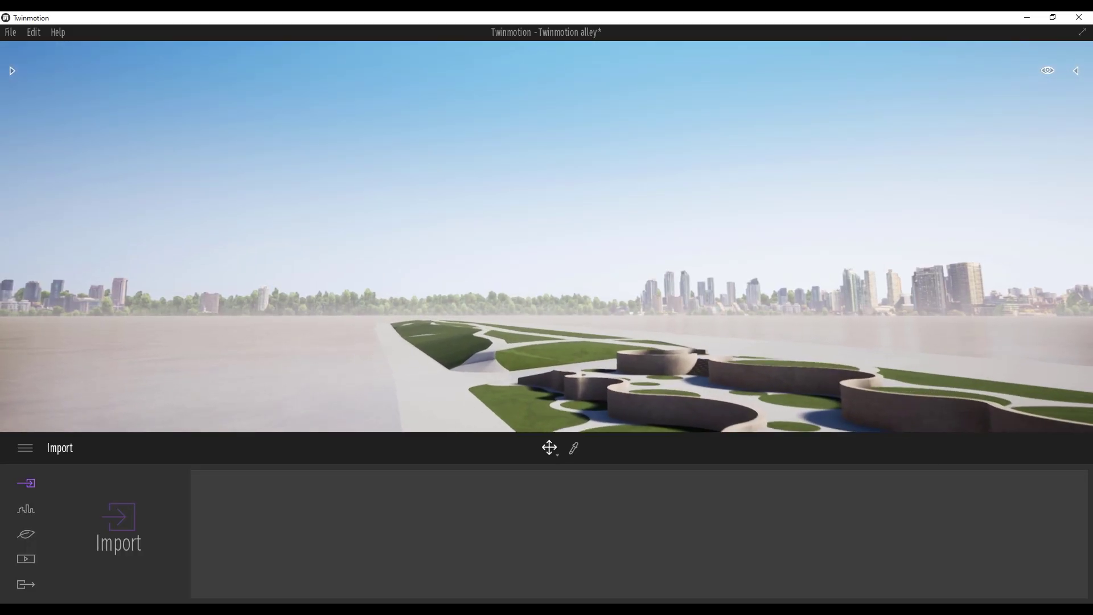
key(Up)
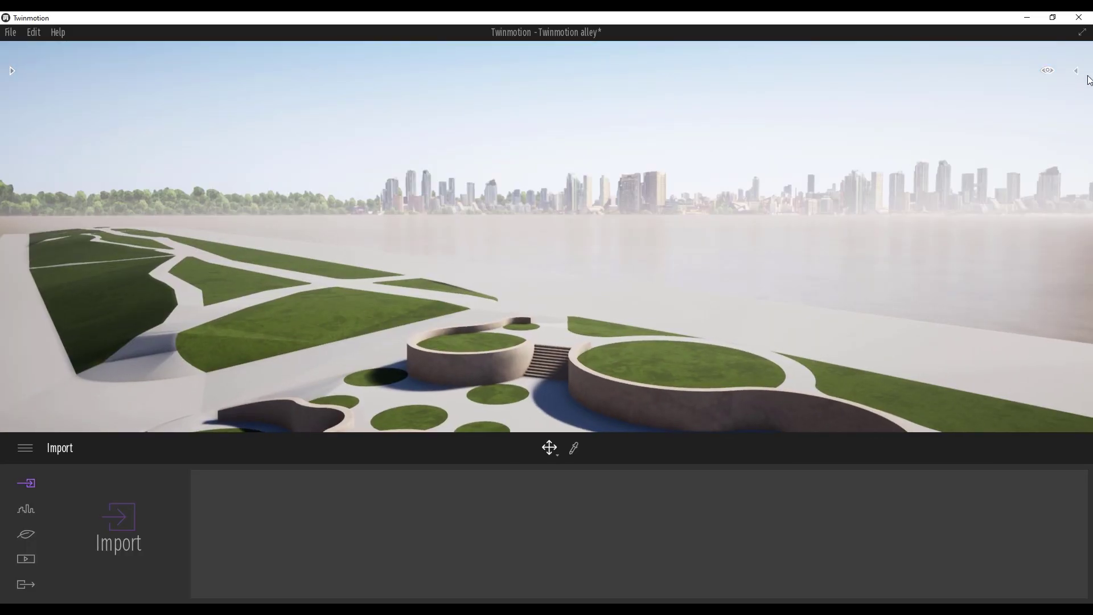
click(1053, 71)
click(1007, 109)
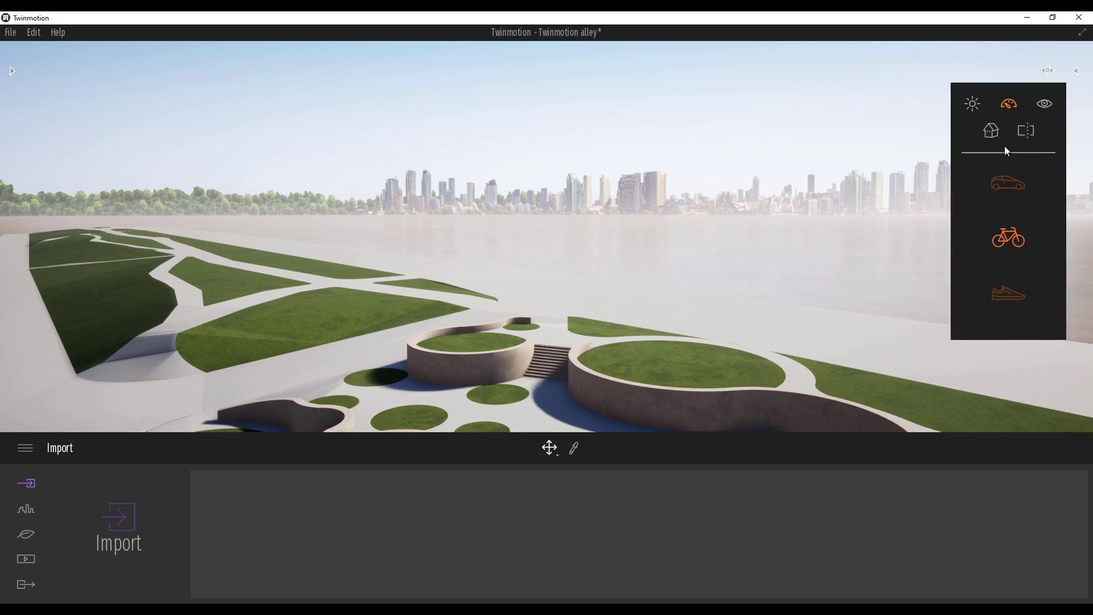
click(1004, 184)
Step: Show the whole alley site from above using the preset top view
key(Up)
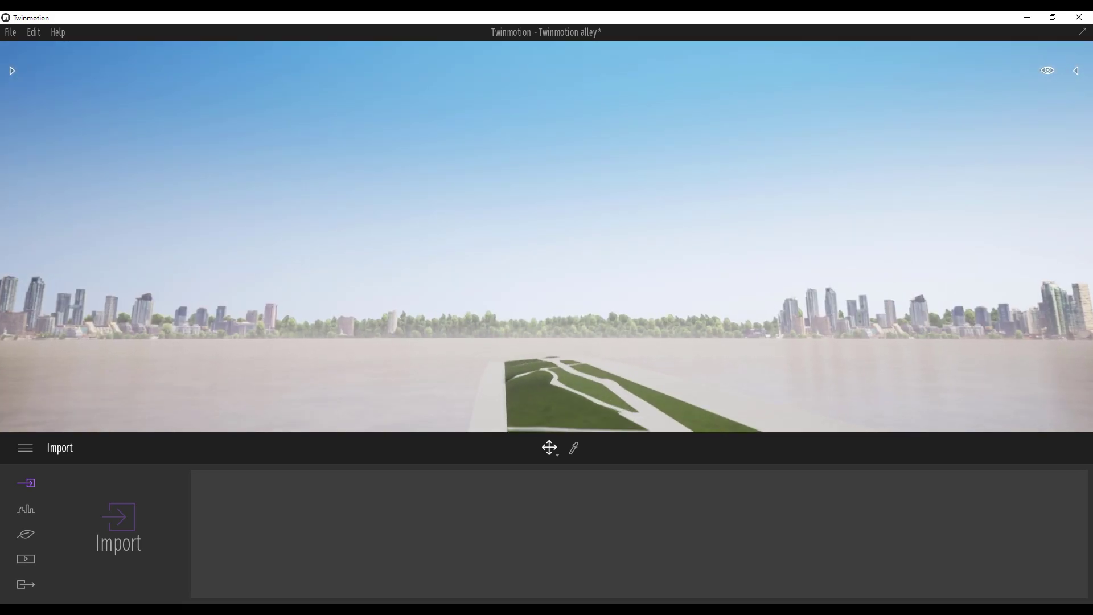
key(Down)
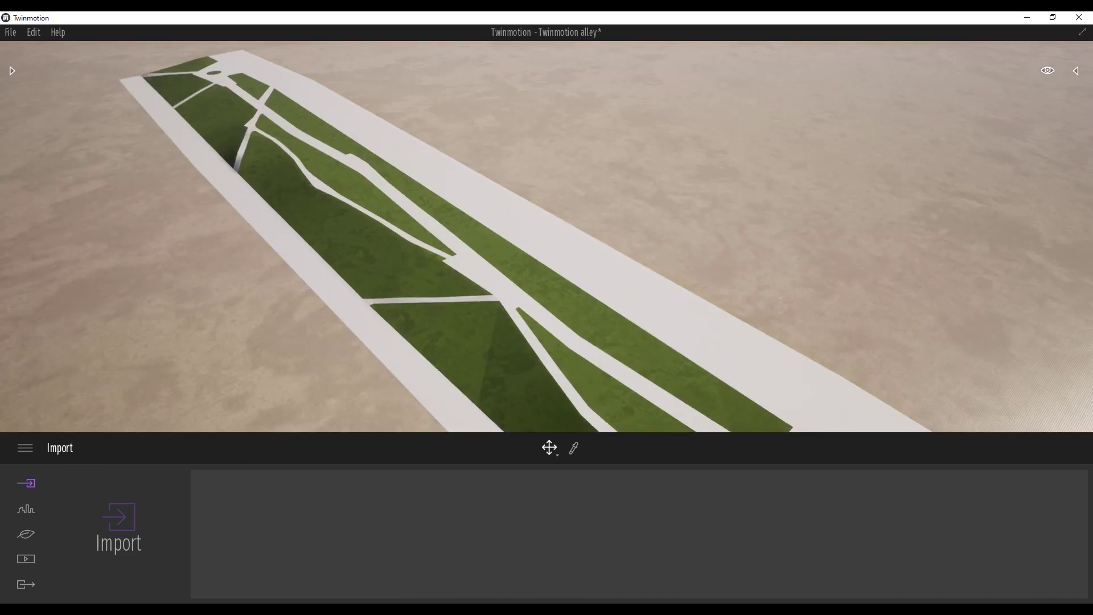
click(1048, 70)
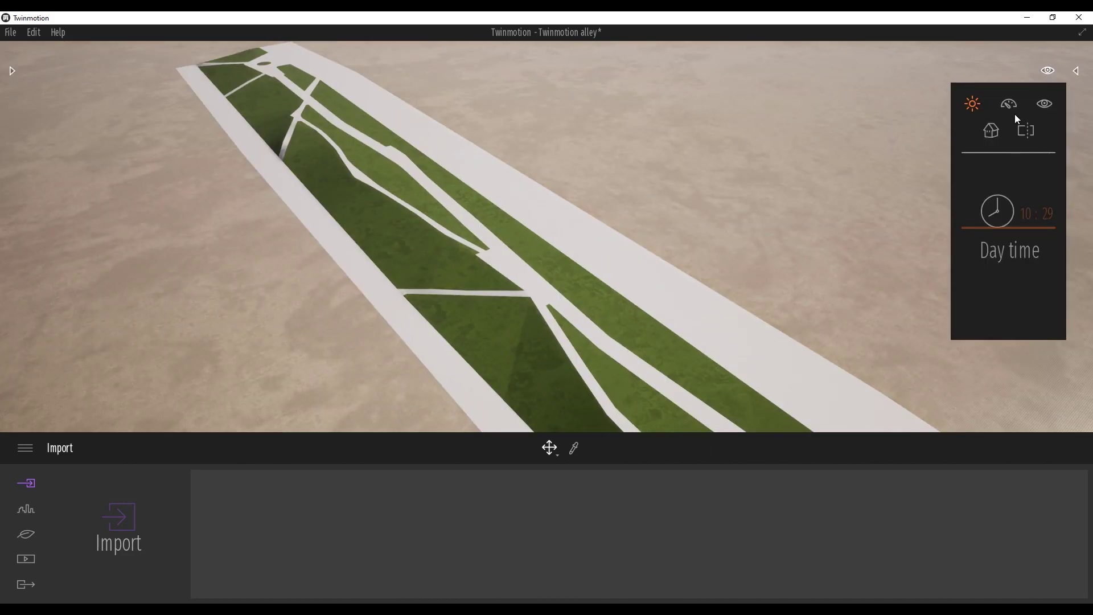
click(988, 134)
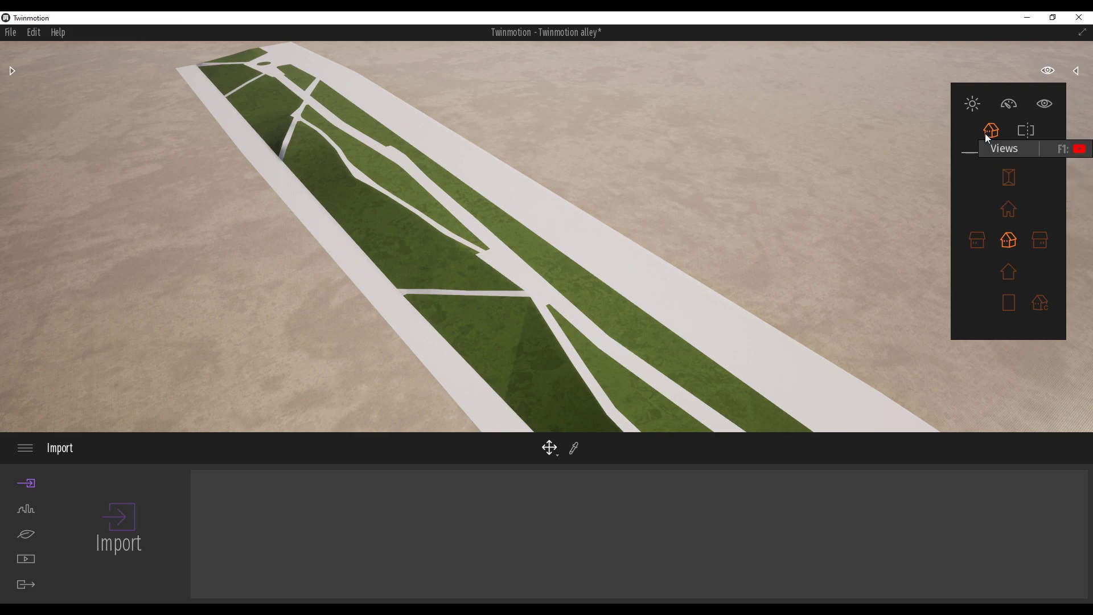
click(1009, 178)
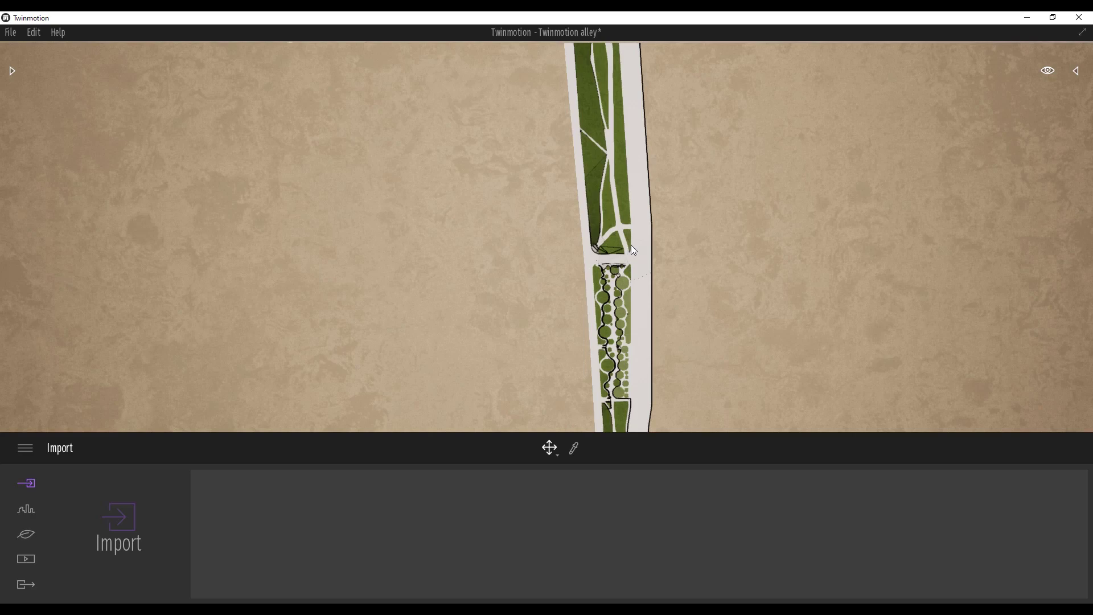
Step: Open the OpenStreetMap urban context map and relocate it from Paris to London
click(26, 512)
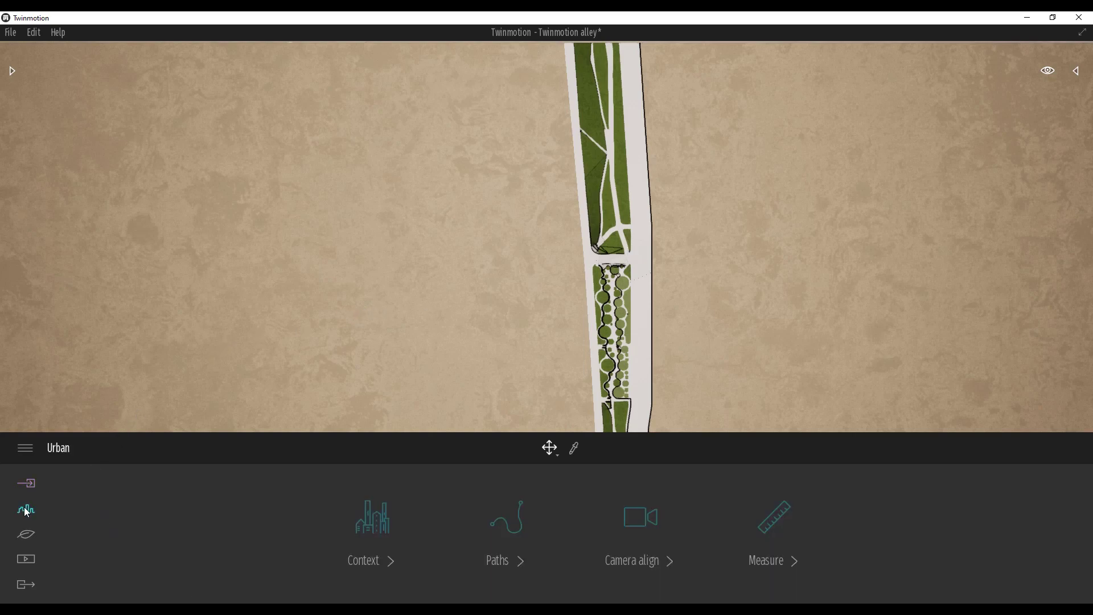
click(382, 536)
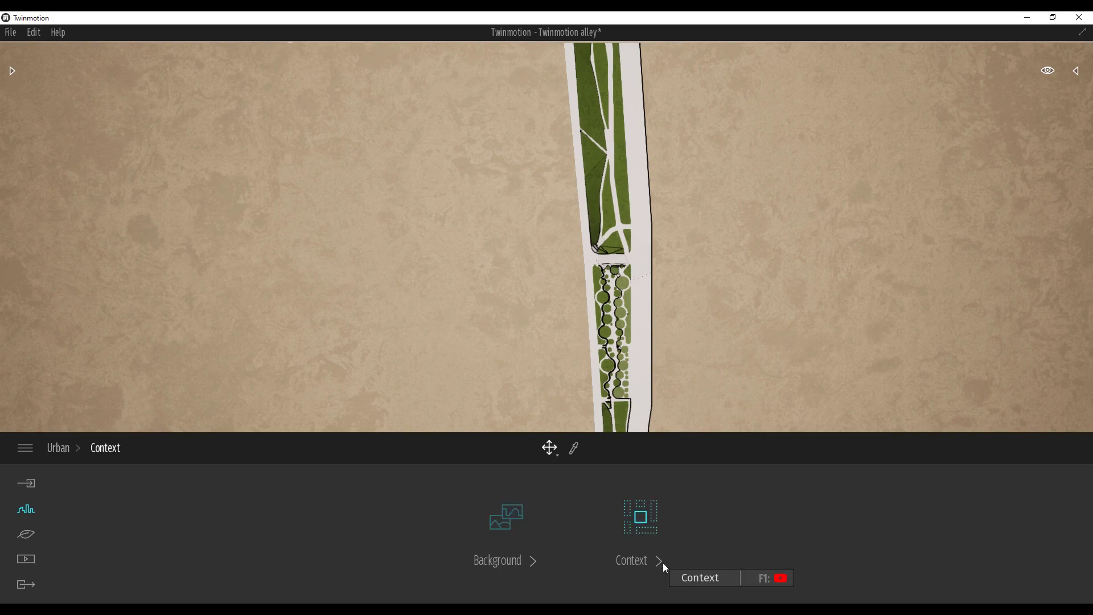
click(659, 507)
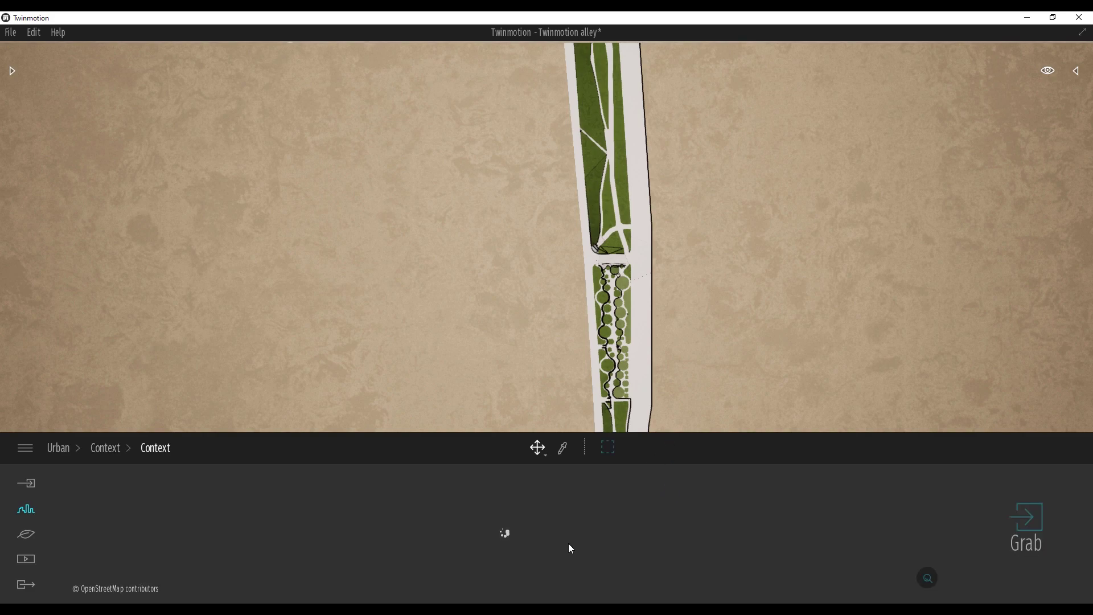
scroll(546, 523, down, 5)
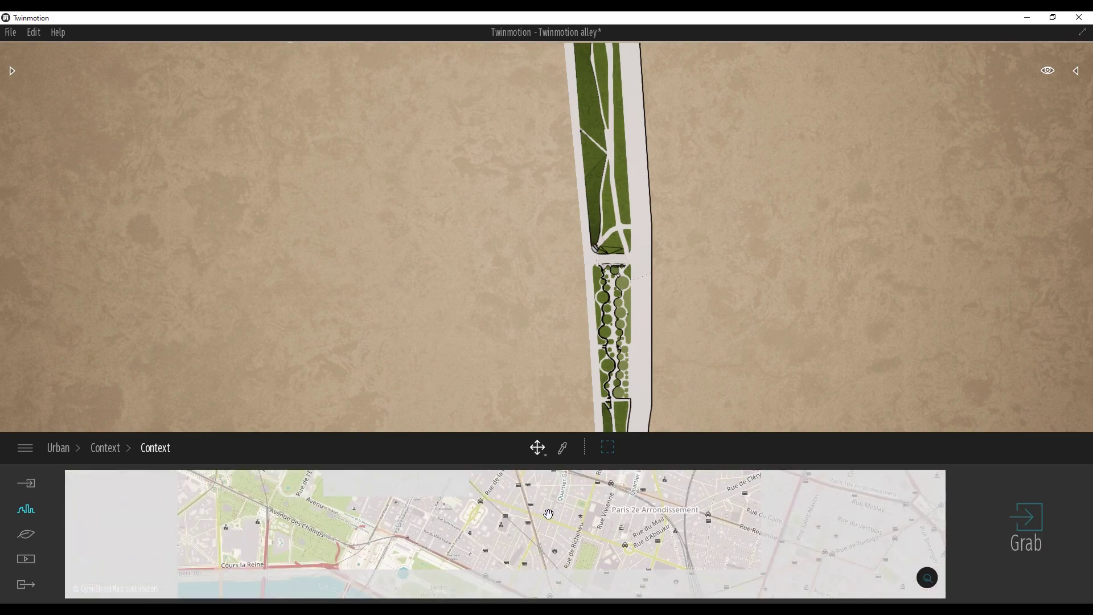
scroll(550, 508, down, 5)
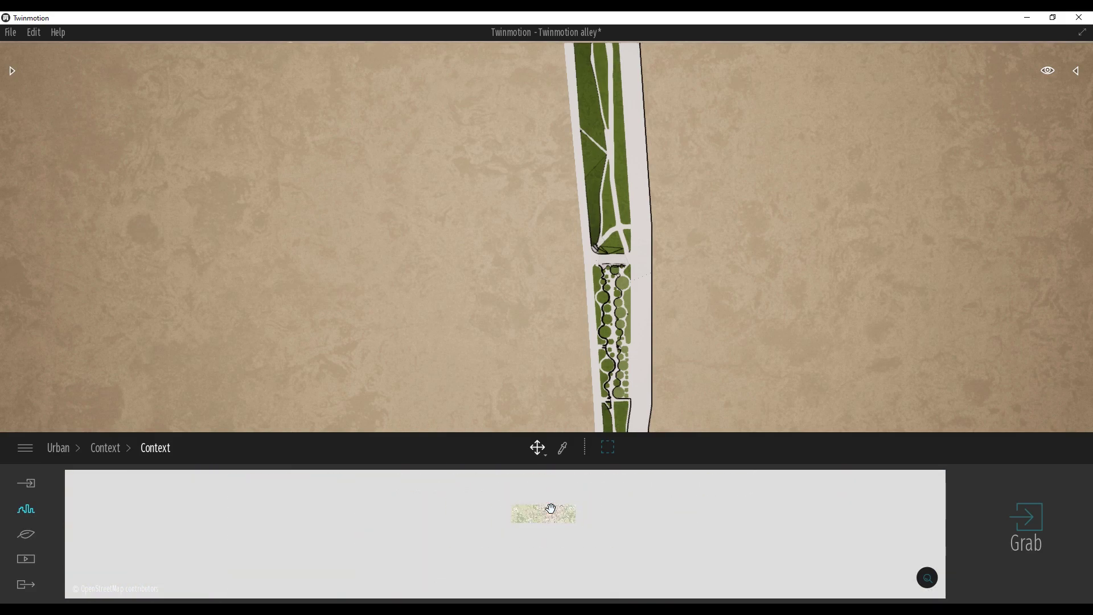
scroll(563, 495, down, 5)
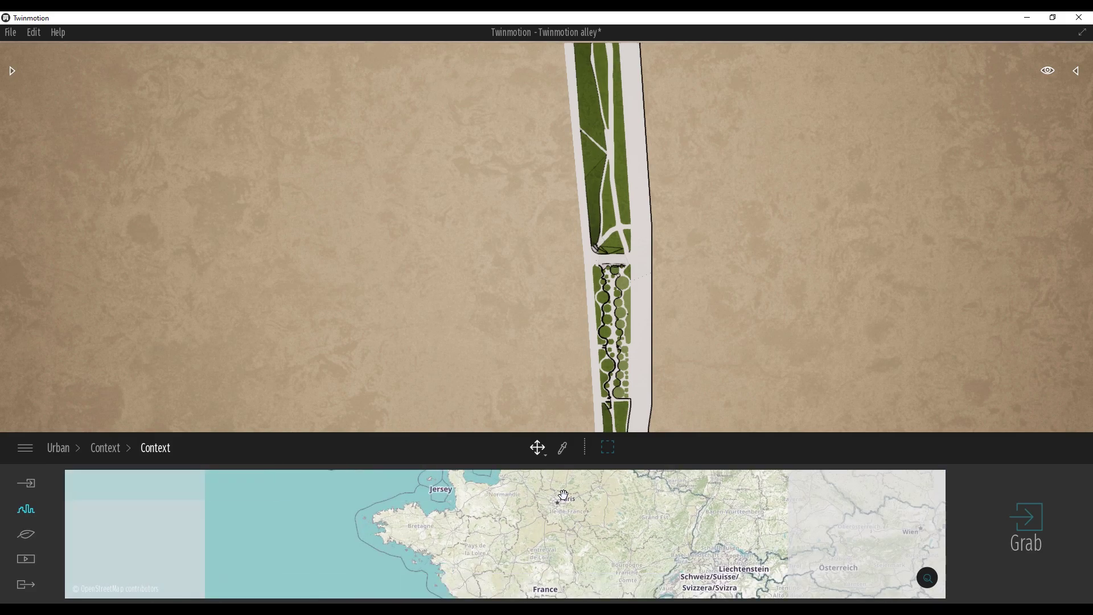
drag(496, 507, 497, 529)
drag(494, 492, 501, 528)
scroll(475, 504, up, 3)
scroll(494, 524, up, 2)
scroll(495, 524, up, 6)
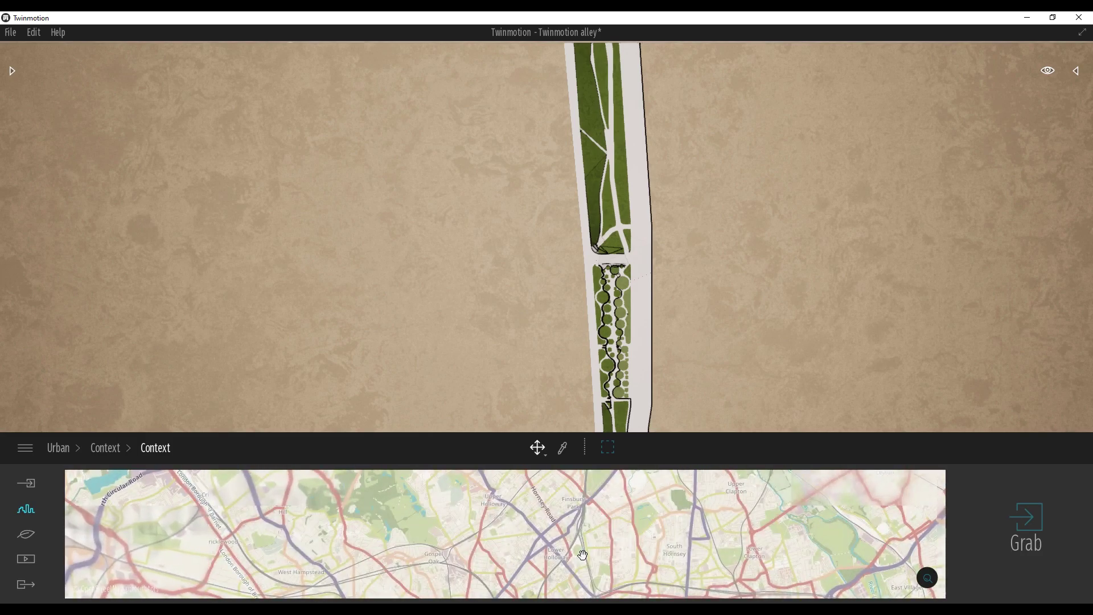
Step: Browse the London map past Camden Town and centre it on the Saint Luke's area
scroll(527, 537, up, 3)
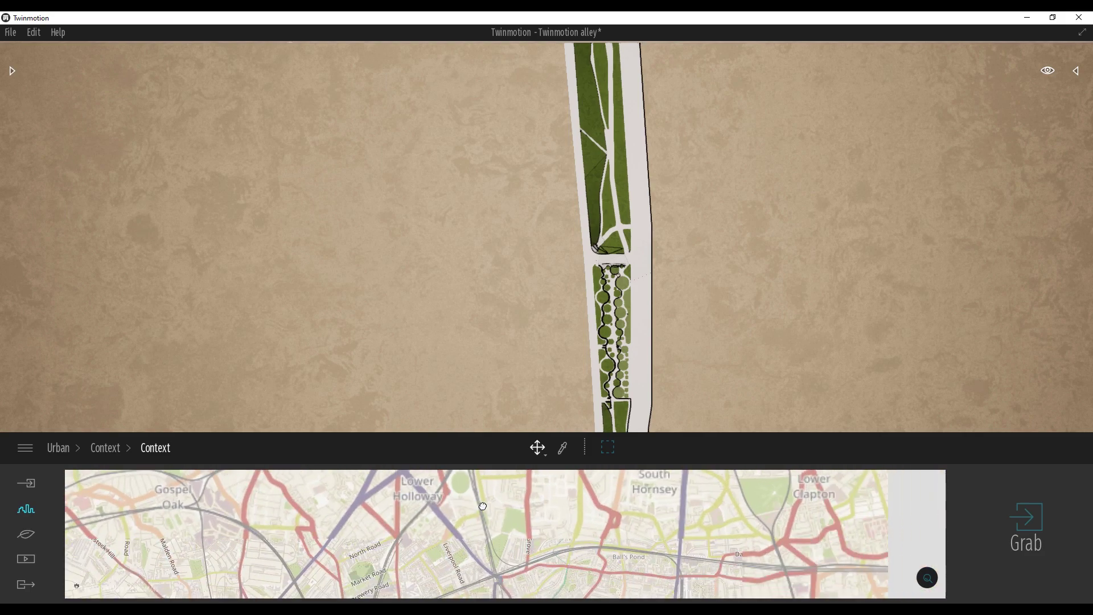
scroll(429, 535, up, 4)
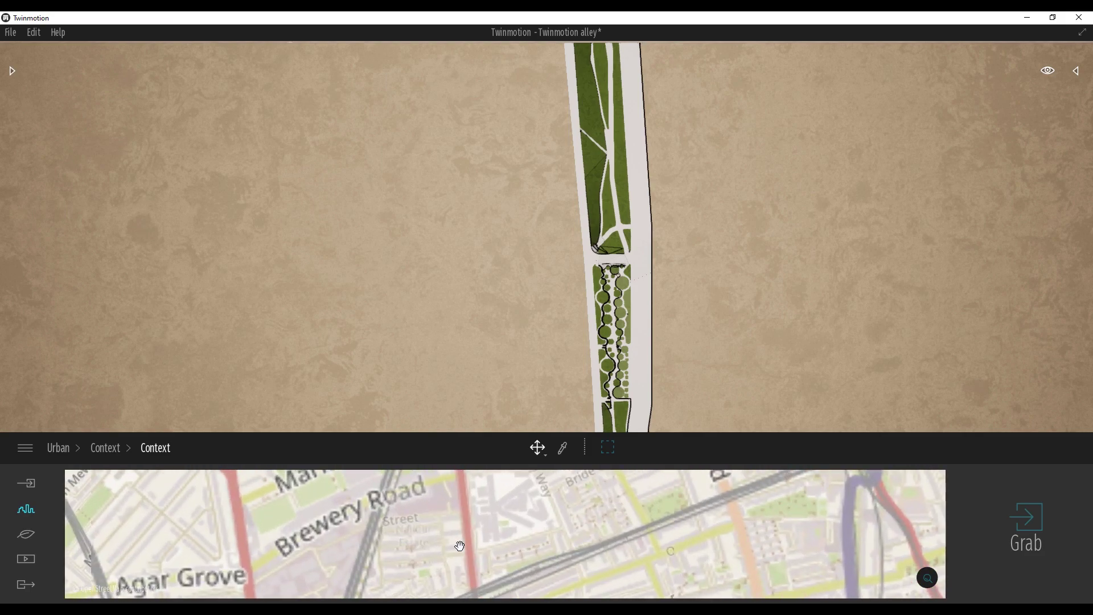
scroll(498, 547, down, 4)
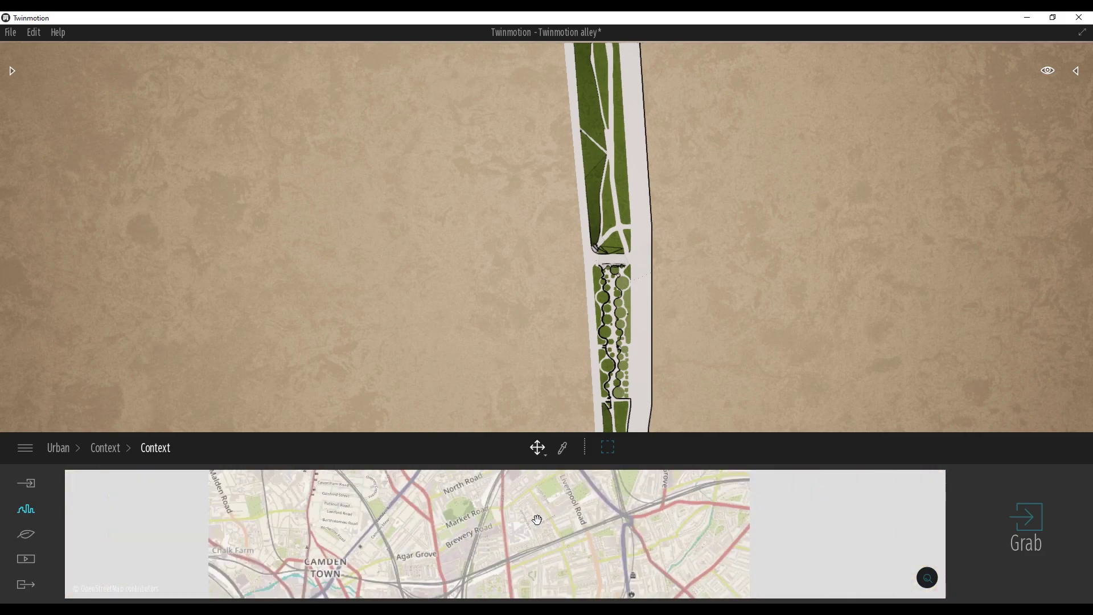
drag(533, 528, 603, 573)
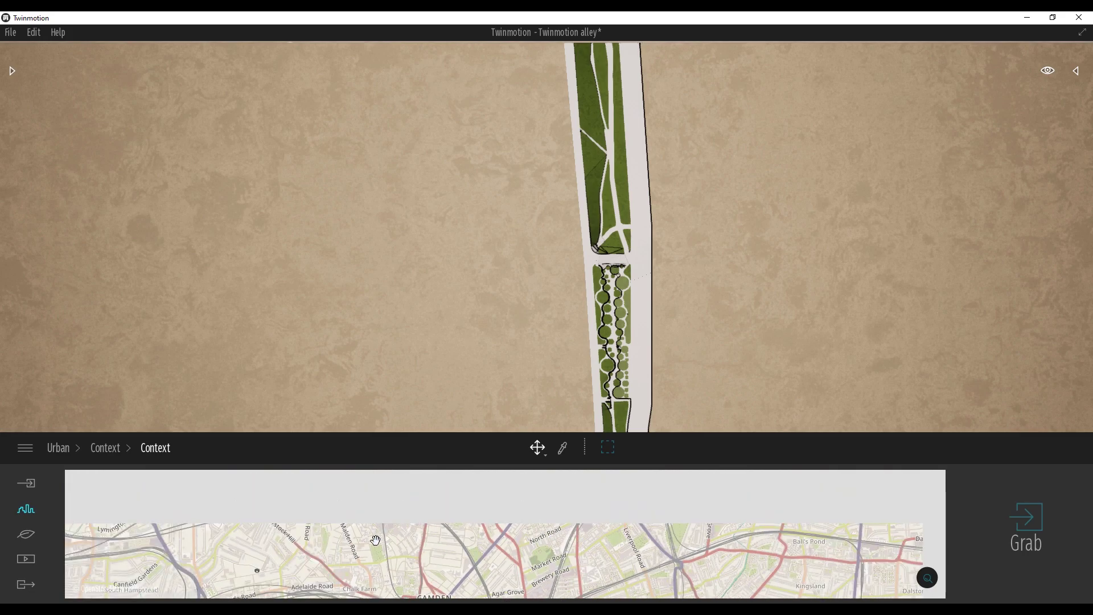
scroll(498, 542, up, 4)
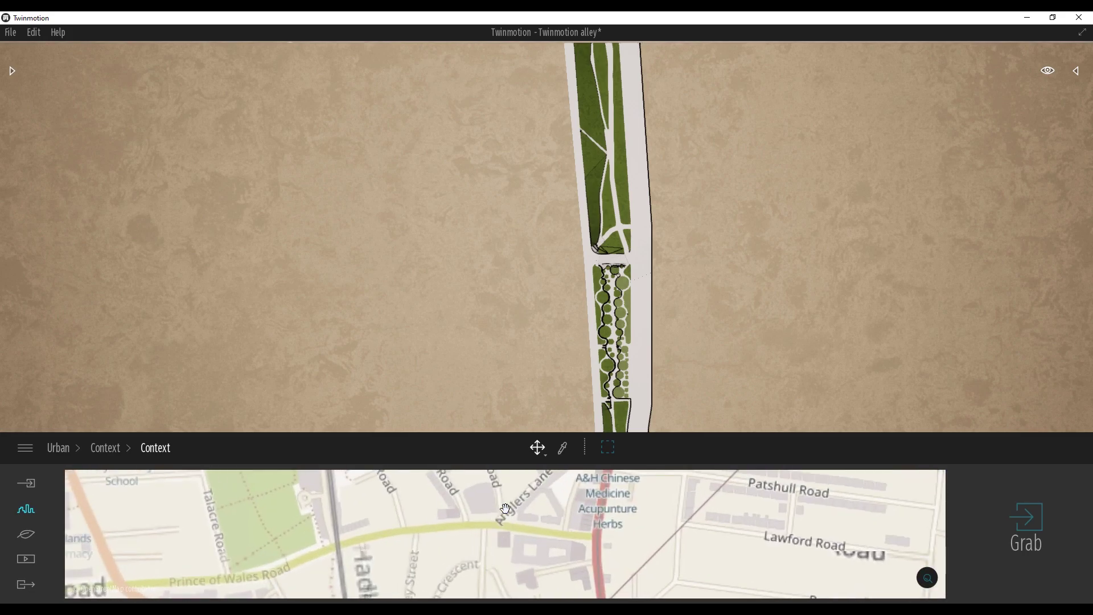
drag(471, 534, 445, 503)
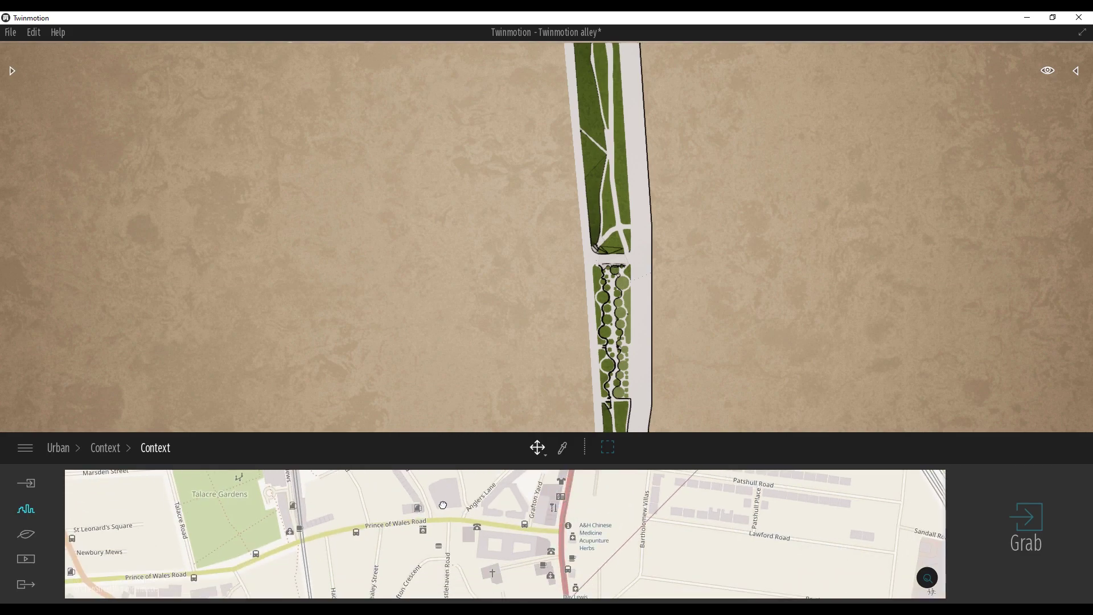
scroll(445, 503, down, 5)
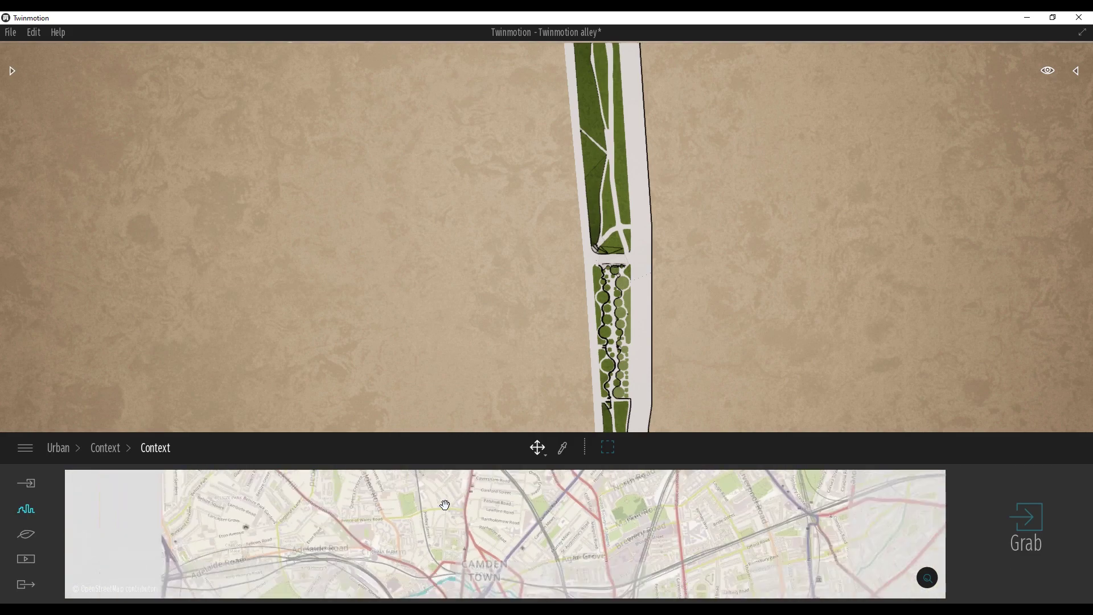
drag(594, 527, 424, 435)
drag(551, 527, 543, 455)
drag(549, 542, 504, 516)
scroll(504, 518, up, 4)
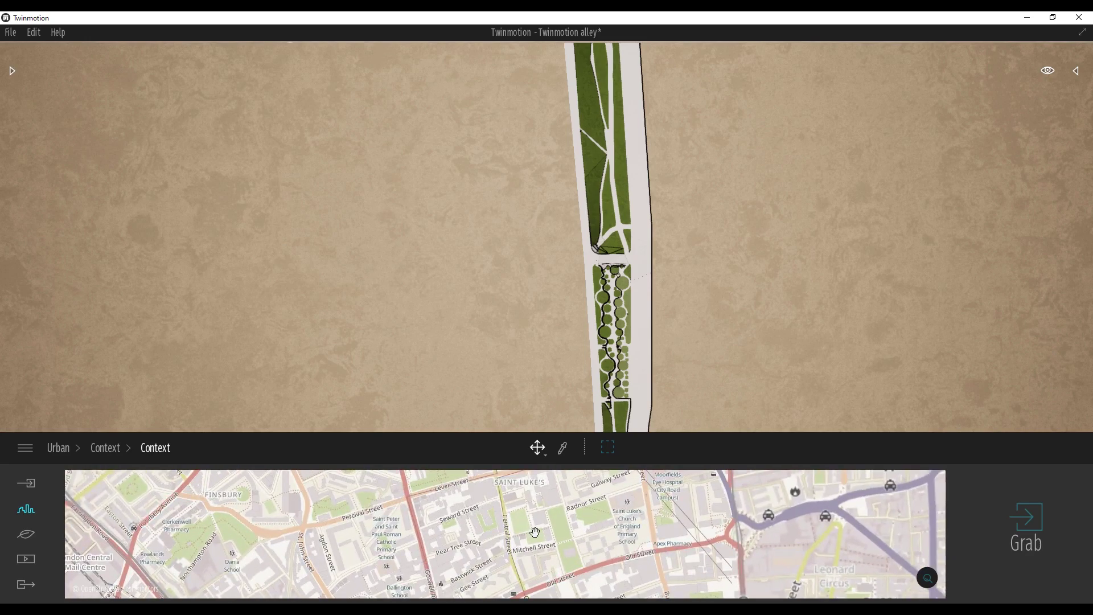
Step: Frame the Saint Luke's district with the map's area selection and grab its urban context into the scene
click(598, 448)
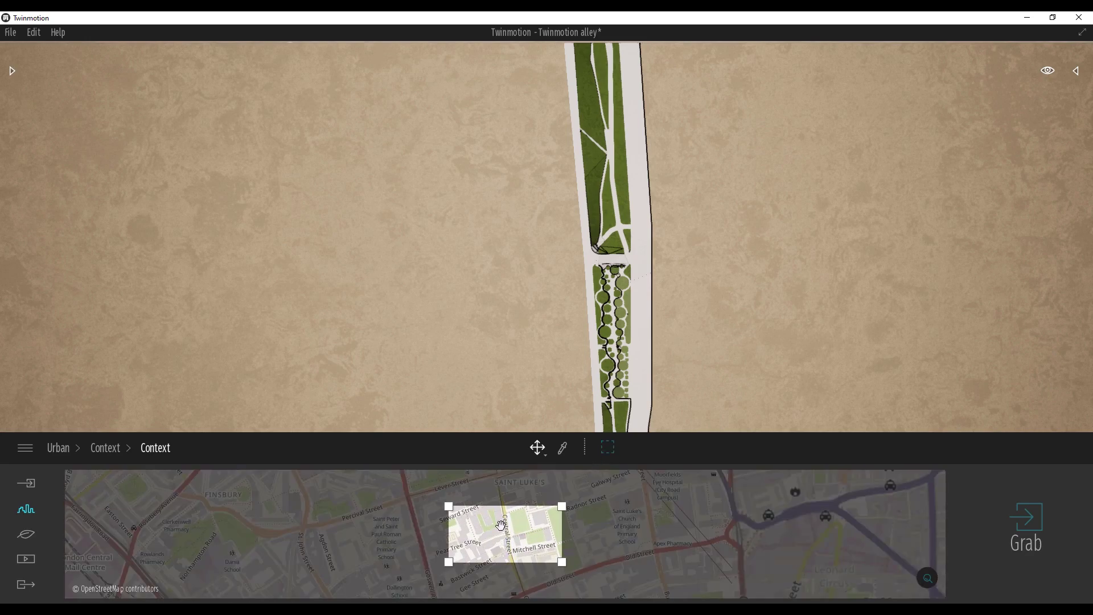
mouse_move(450, 498)
mouse_down()
mouse_move(486, 482)
mouse_move(450, 500)
mouse_up()
scroll(525, 545, down, 1)
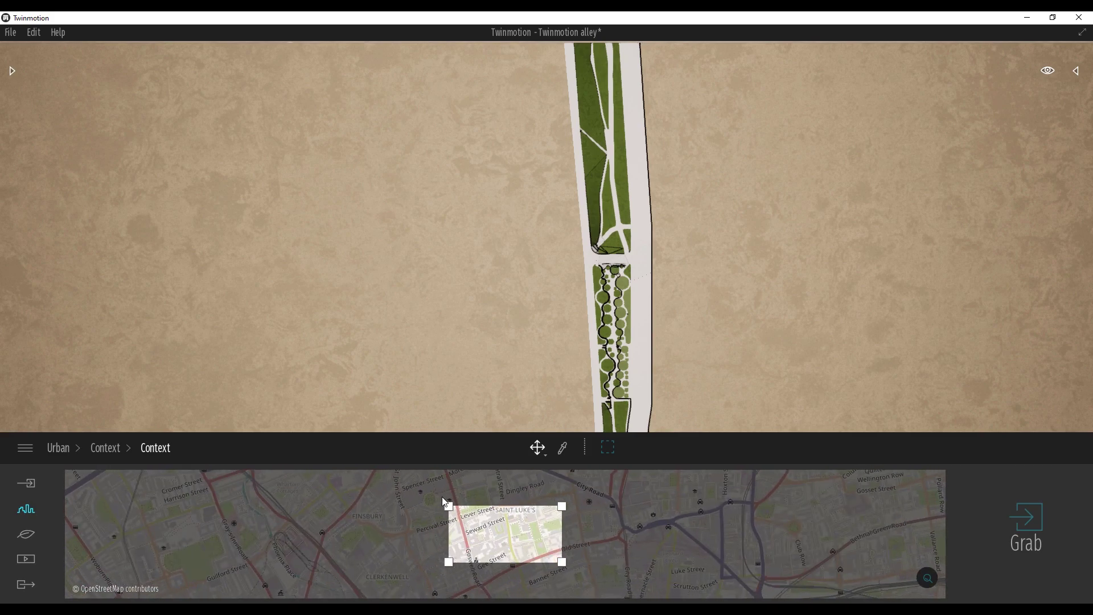
scroll(506, 518, up, 2)
scroll(510, 525, down, 2)
scroll(503, 524, down, 2)
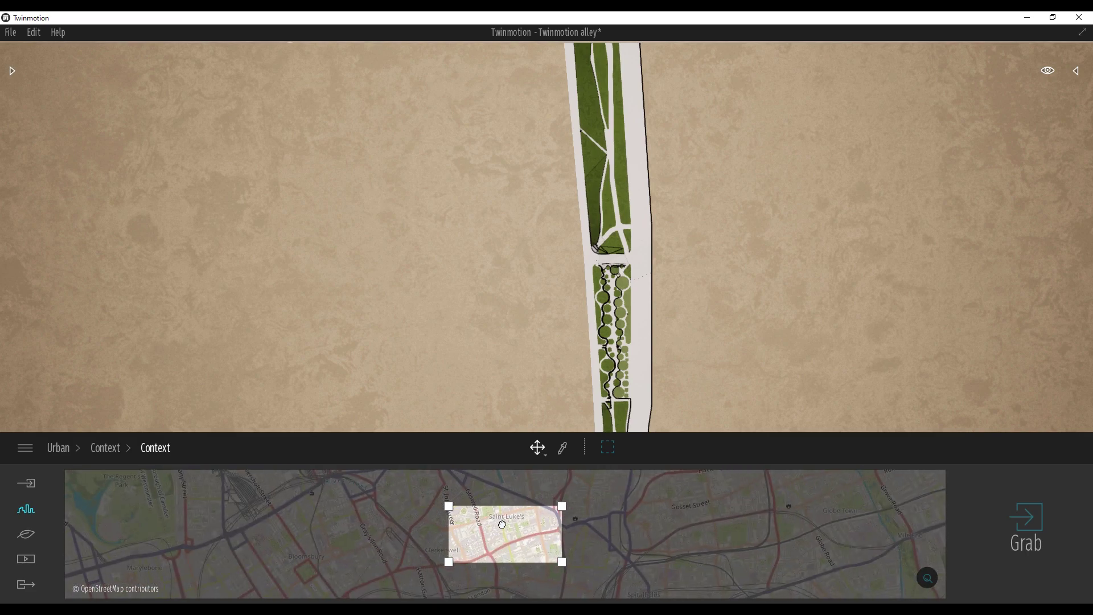
click(1041, 535)
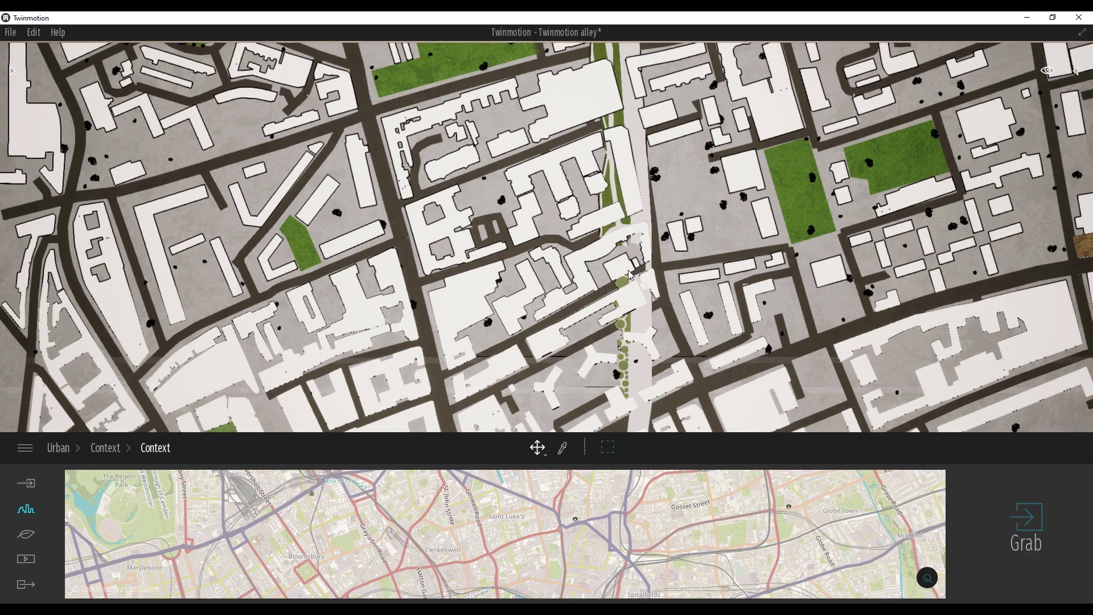
Step: Change the view from top to the angled orthographic preset to inspect the imported buildings around the alley
click(1049, 72)
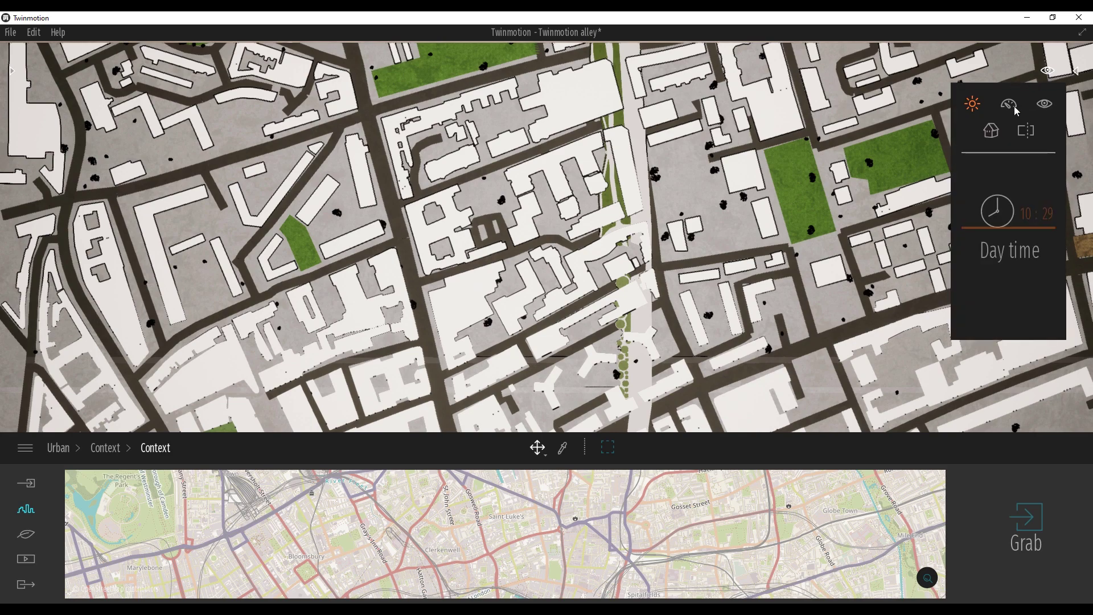
click(991, 130)
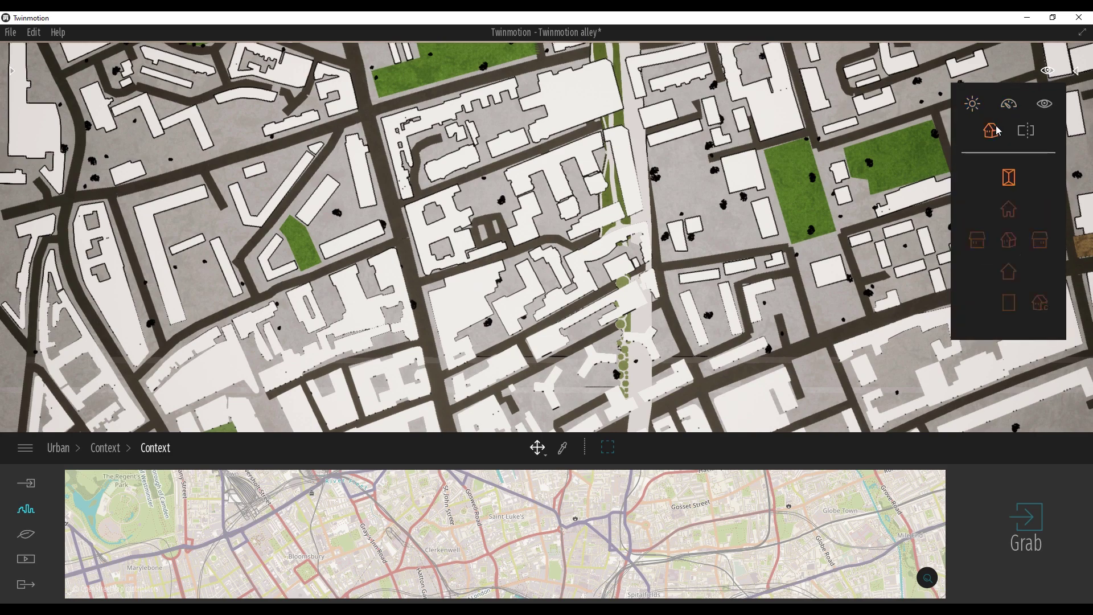
click(1038, 300)
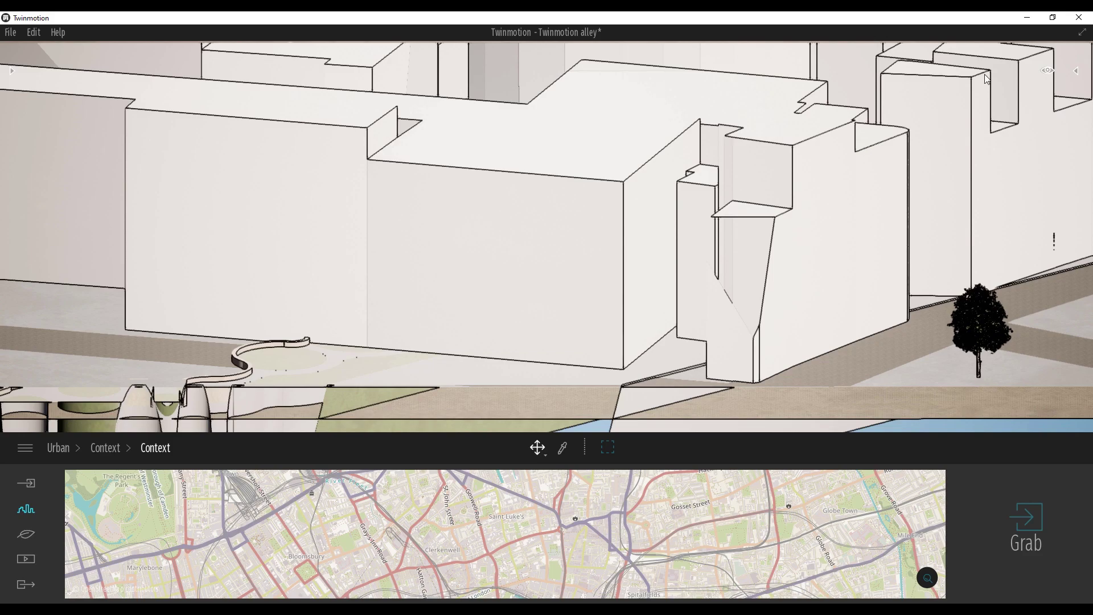
Step: Switch from the orthographic preset back to the perspective view and frame the imported city blocks from above
click(1050, 71)
click(996, 131)
click(1009, 243)
right_drag(674, 339, 746, 340)
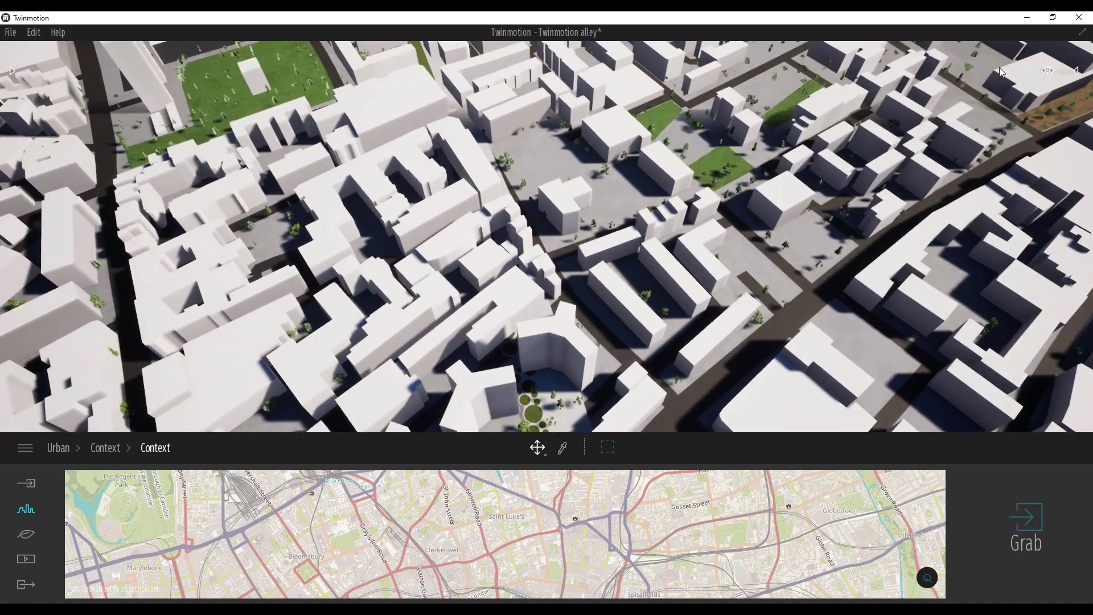
Step: Select the whole Context group in the scene and shift the imported city relative to the alley model
click(1075, 71)
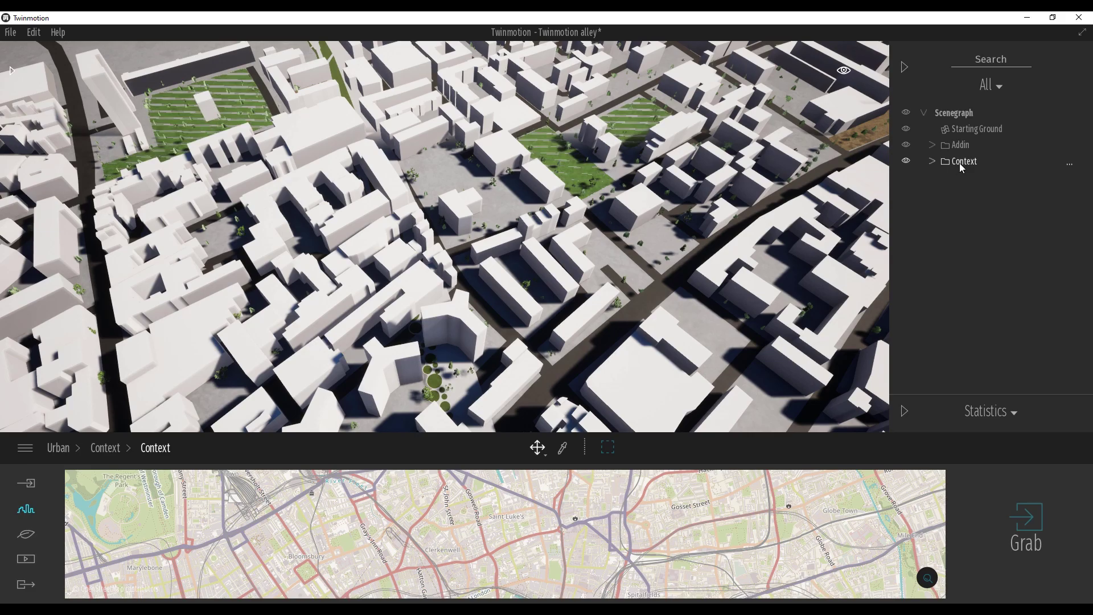
click(961, 165)
middle_drag(336, 335, 326, 289)
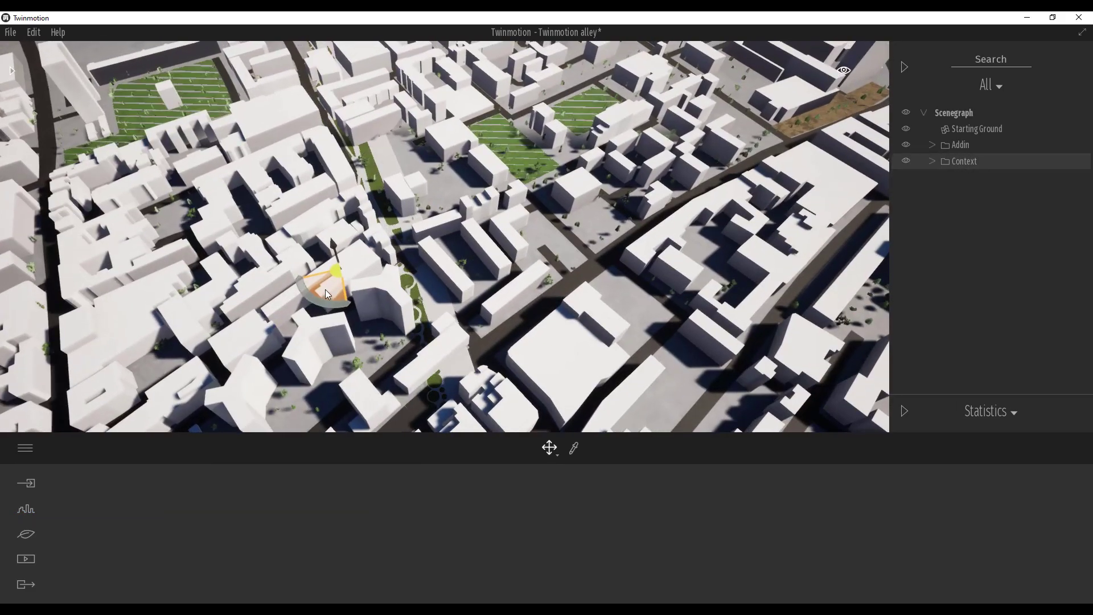
right_drag(504, 249, 603, 220)
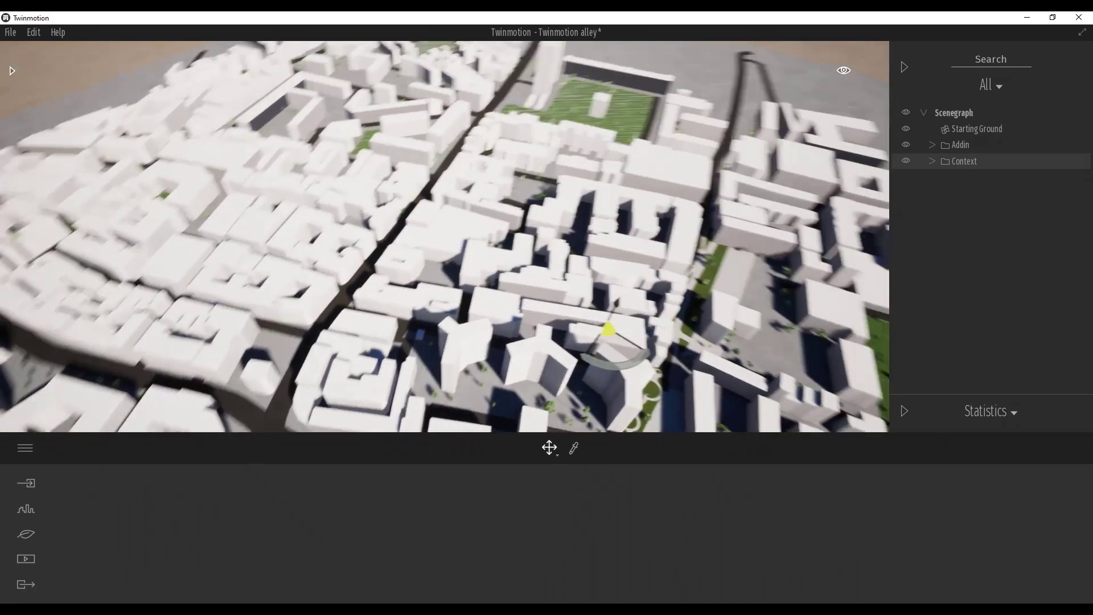
right_drag(563, 335, 589, 342)
click(588, 348)
drag(616, 354, 779, 362)
Step: Rotate and slide the Context group until a street corridor between the buildings lines up with the alley
right_drag(520, 332, 580, 365)
drag(534, 220, 654, 221)
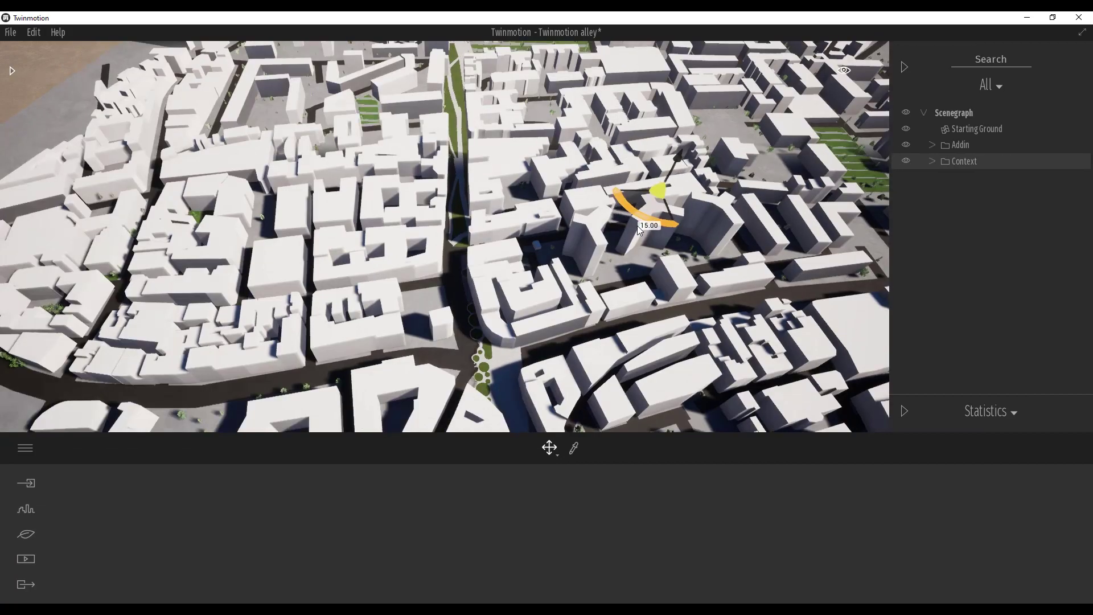
drag(637, 226, 650, 257)
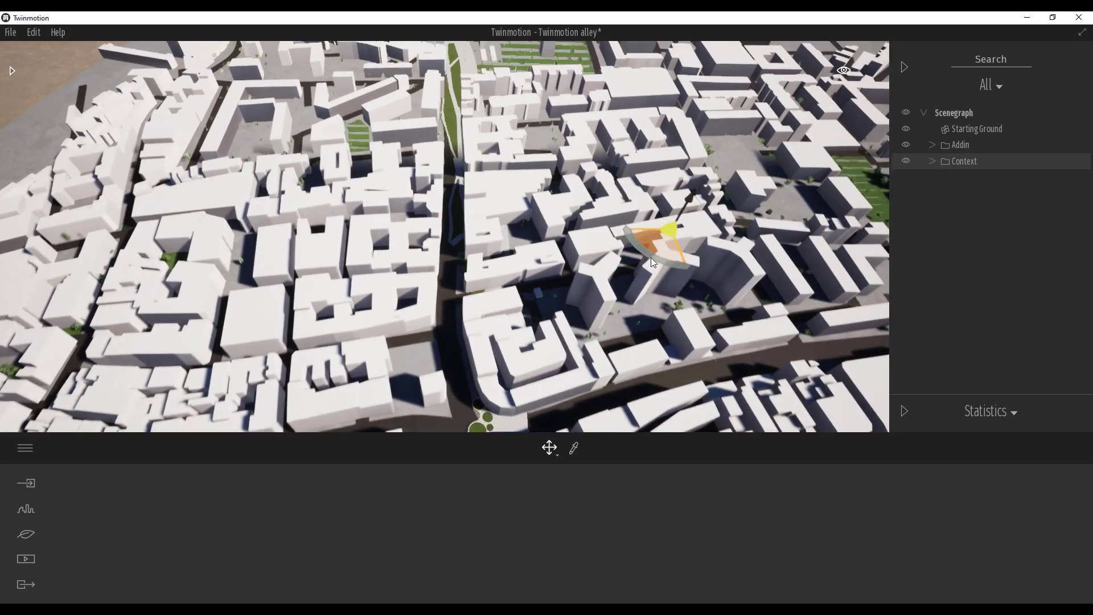
right_drag(647, 249, 645, 222)
scroll(659, 304, up, 4)
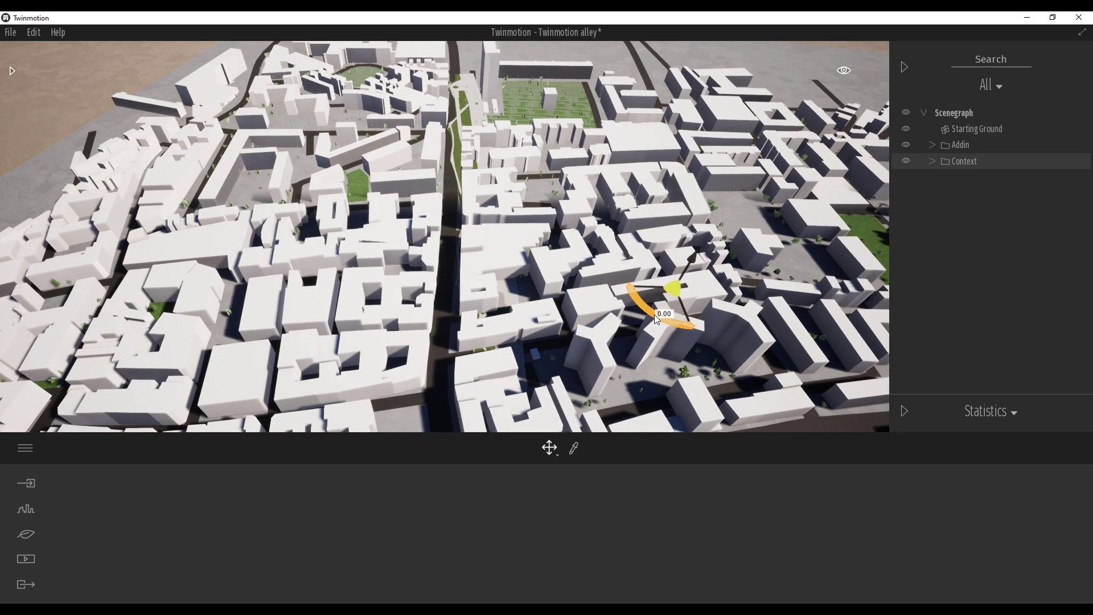
drag(655, 314, 698, 304)
Step: Delete the context's grey ground surface and the buildings covering the edge of the circular planters
click(477, 58)
key(Delete)
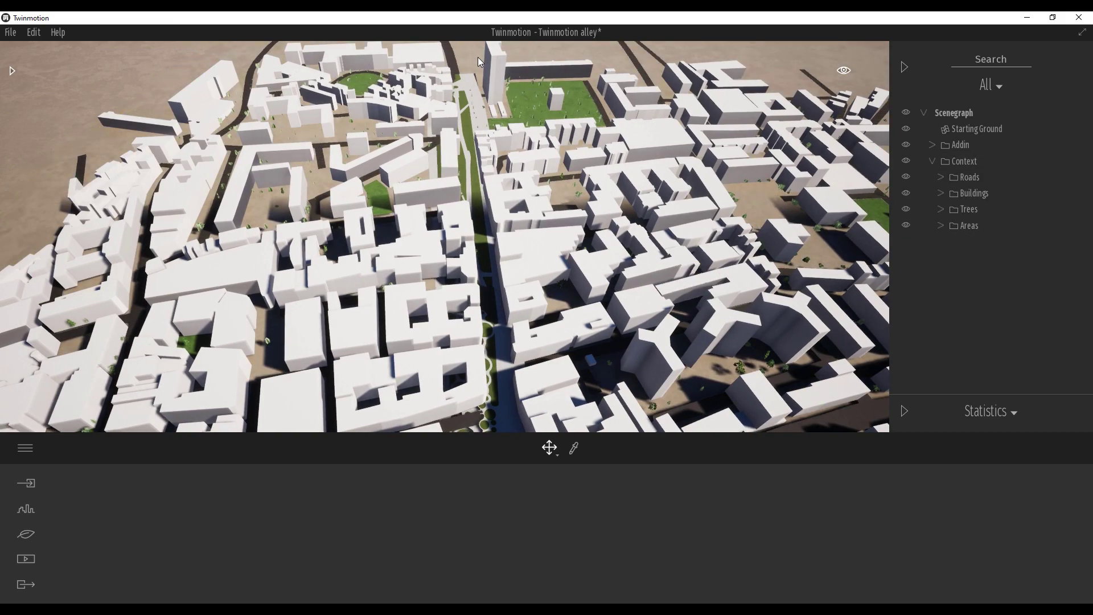
right_drag(442, 200, 473, 295)
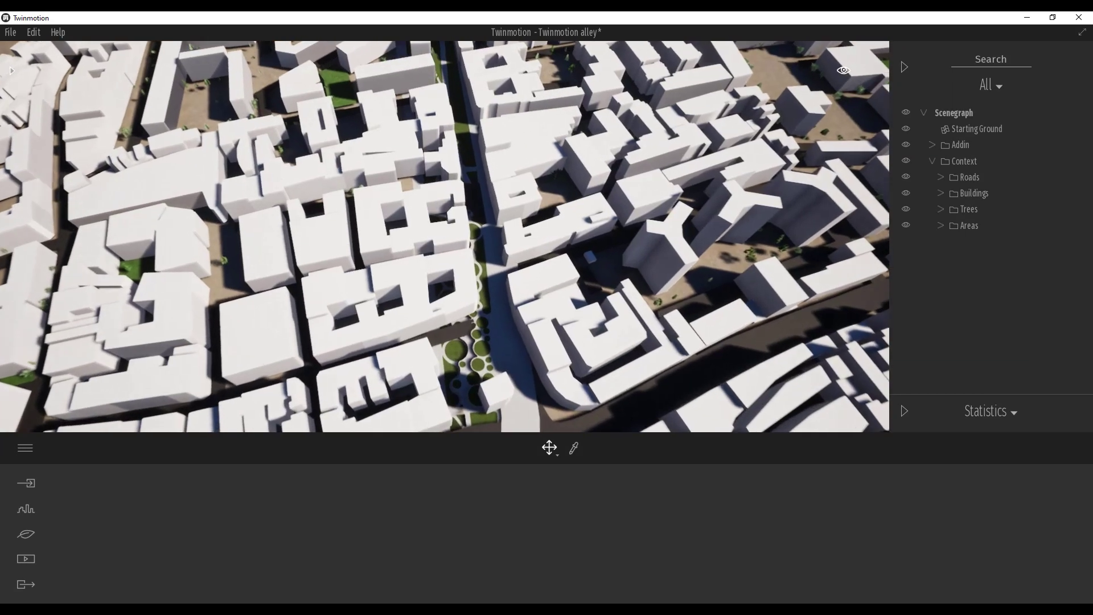
click(473, 295)
key(Delete)
click(425, 328)
key(Delete)
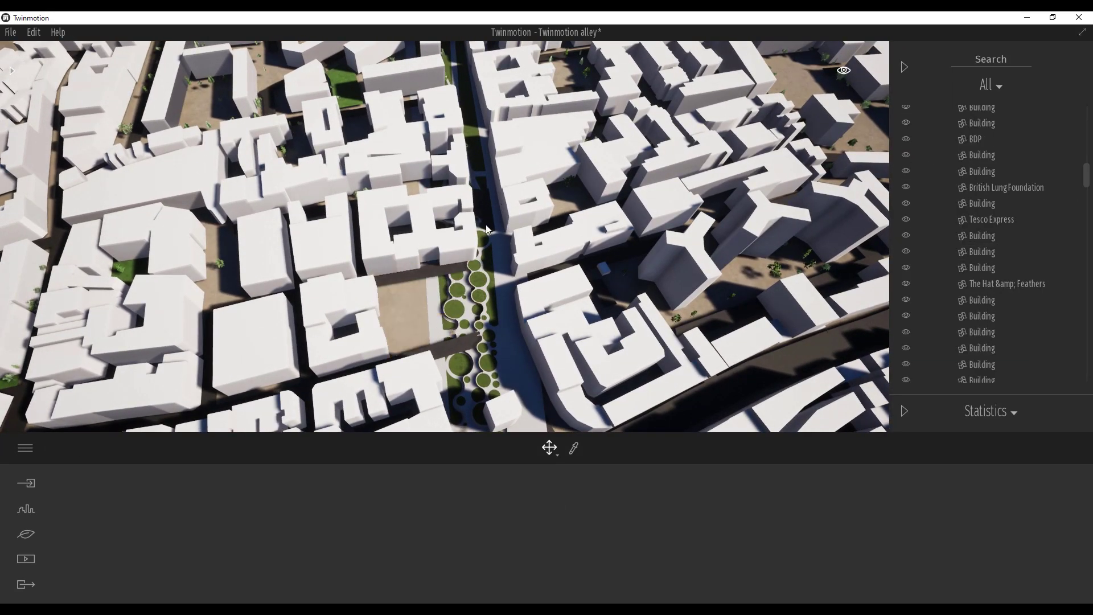
Step: Delete the buildings overlapping the far end of the circular planters and the start of the lawn with paths
click(464, 250)
key(Delete)
click(477, 218)
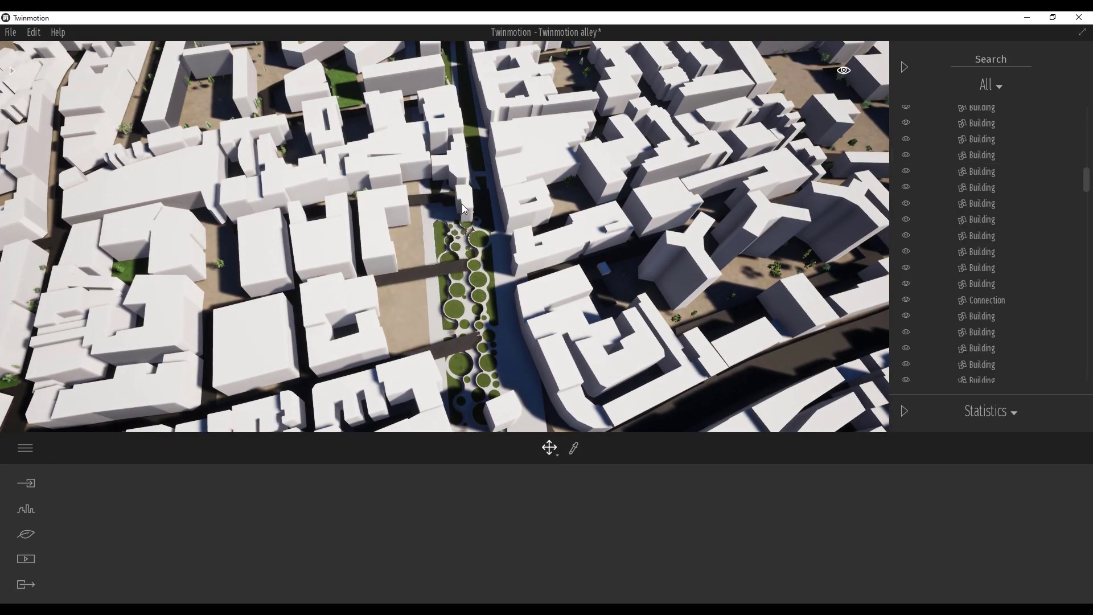
key(Delete)
click(453, 165)
key(Delete)
Step: Delete the side streets that run into the circular planter area of the alley
click(440, 201)
key(Delete)
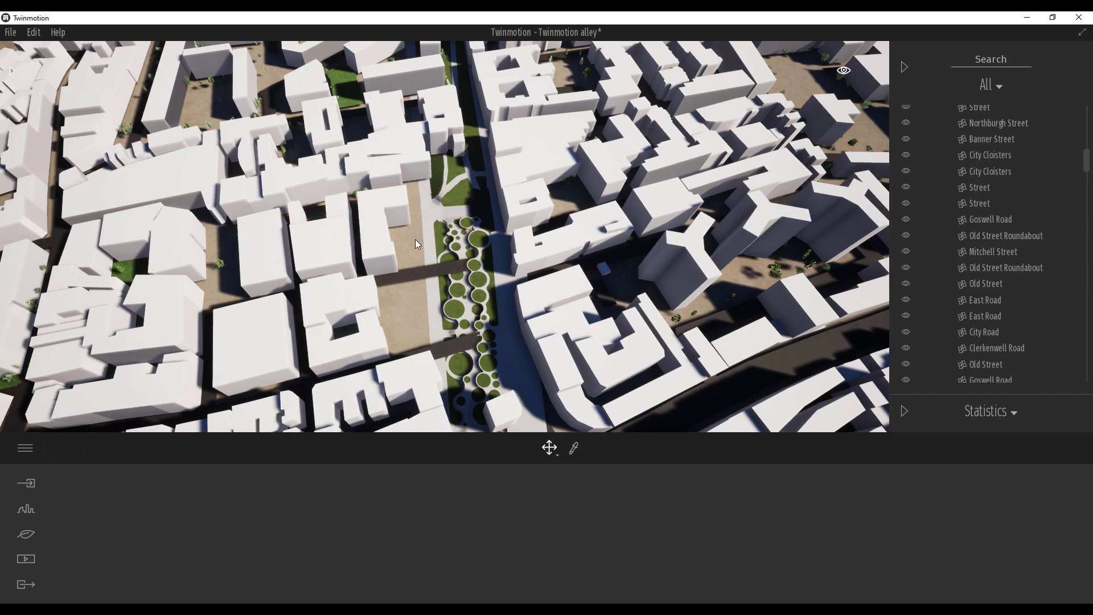
click(419, 272)
key(Delete)
click(441, 353)
key(Delete)
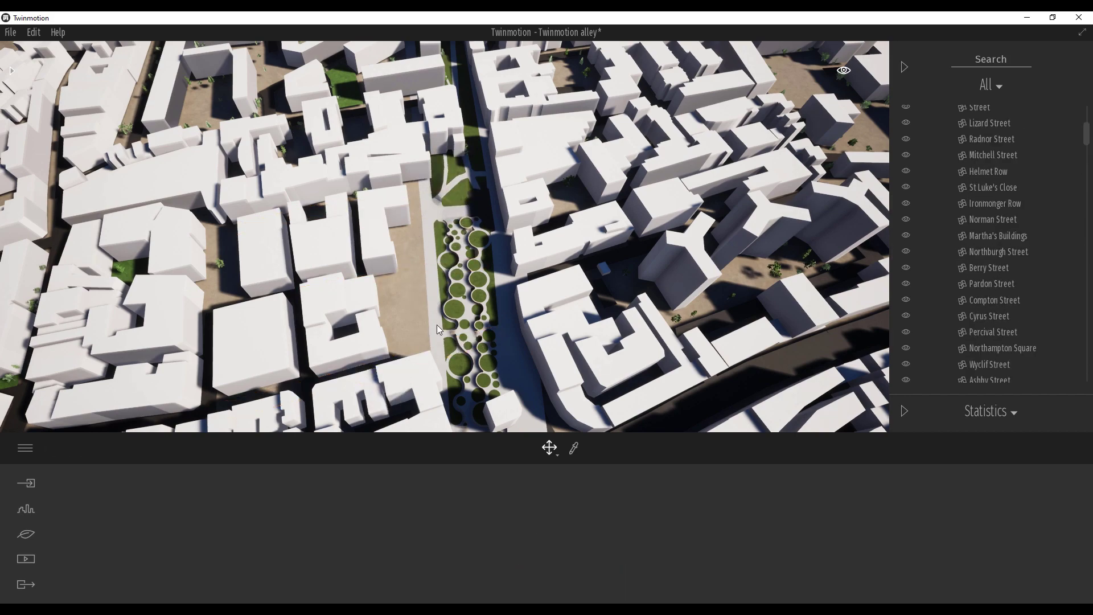
Step: Delete the buildings standing against the near end of the circular planters
click(426, 376)
shift+middle_drag(432, 362, 405, 378)
key(Delete)
click(424, 395)
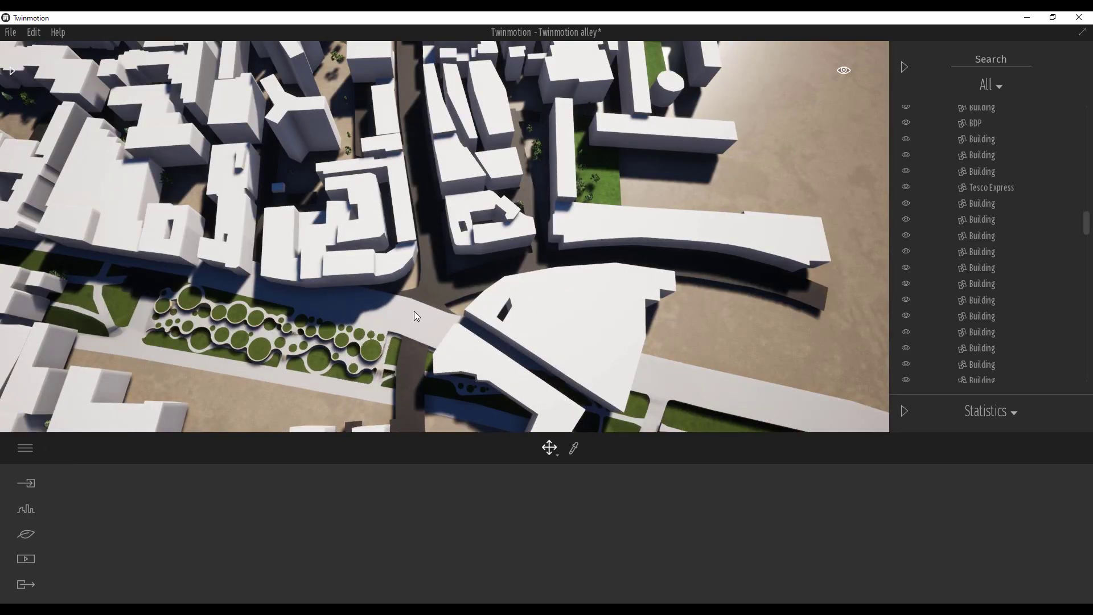
key(Delete)
Step: Delete the road crossing the alley at the planters' end and the buildings covering the adjoining lawn strip
click(408, 364)
key(Delete)
click(441, 351)
key(Delete)
click(432, 278)
key(Delete)
key(Delete)
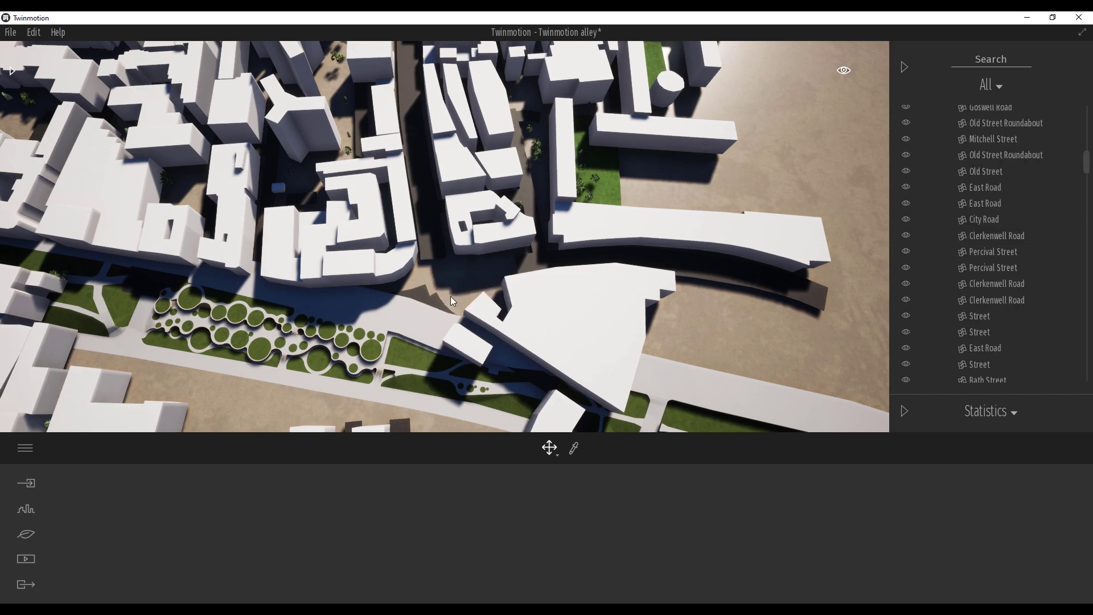
Step: Delete the leftover road fragments on the junction beside the alley's paved walkway
click(405, 296)
click(421, 295)
key(Delete)
click(438, 299)
click(439, 302)
key(Delete)
Step: Delete the large triangular building and the small block next to it that overlap the paved walkway
click(466, 350)
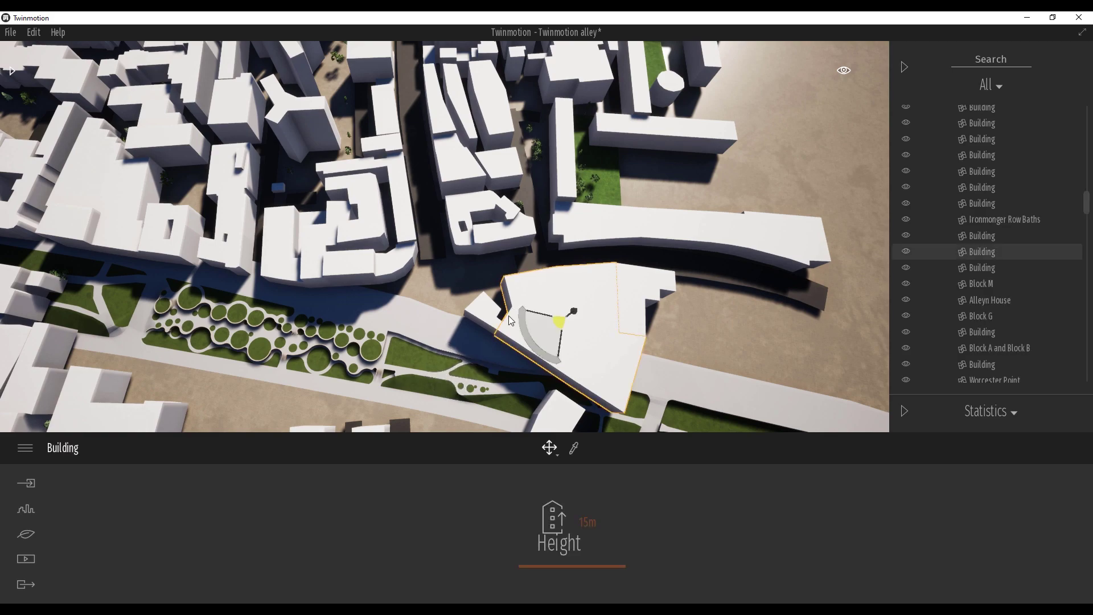
key(Delete)
key(Delete)
Step: Delete the courtyard block's buildings that border the paved walkway opposite the circular planters
click(334, 270)
key(Delete)
click(291, 268)
key(Delete)
click(316, 269)
key(Delete)
click(308, 252)
key(Delete)
click(365, 268)
key(Delete)
click(384, 271)
key(Delete)
Step: Undo the last two deletions at the courtyard block and delete its curved corner building
click(411, 265)
key(Delete)
key(ctrl+z)
key(ctrl+z)
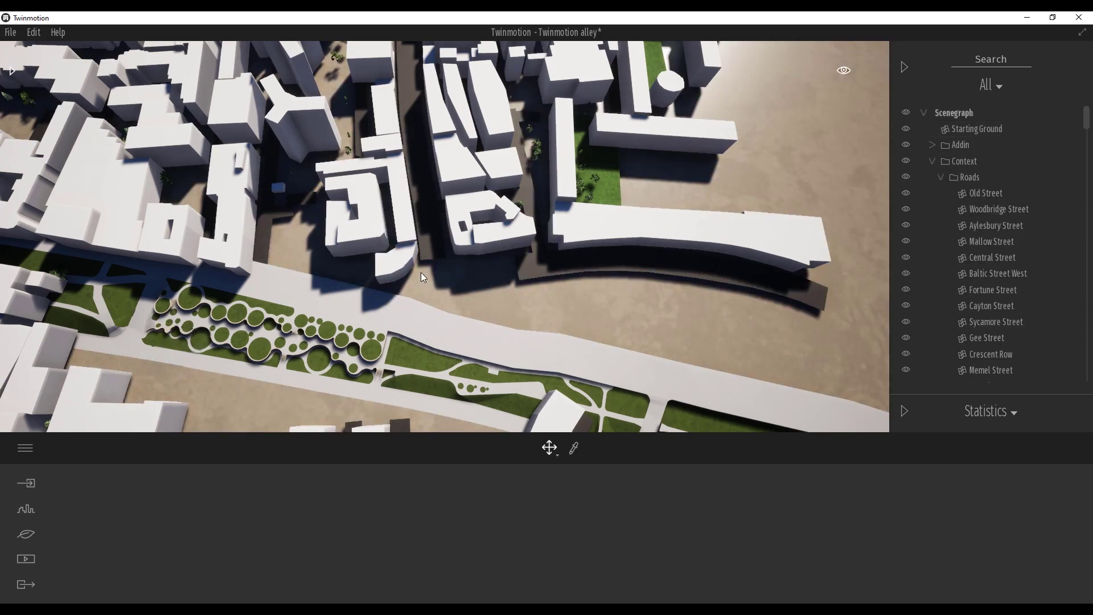
click(406, 267)
key(Delete)
Step: Delete the large building blocks overlapping the paved walkway alongside the planters and the long lawn
right_drag(465, 272, 490, 365)
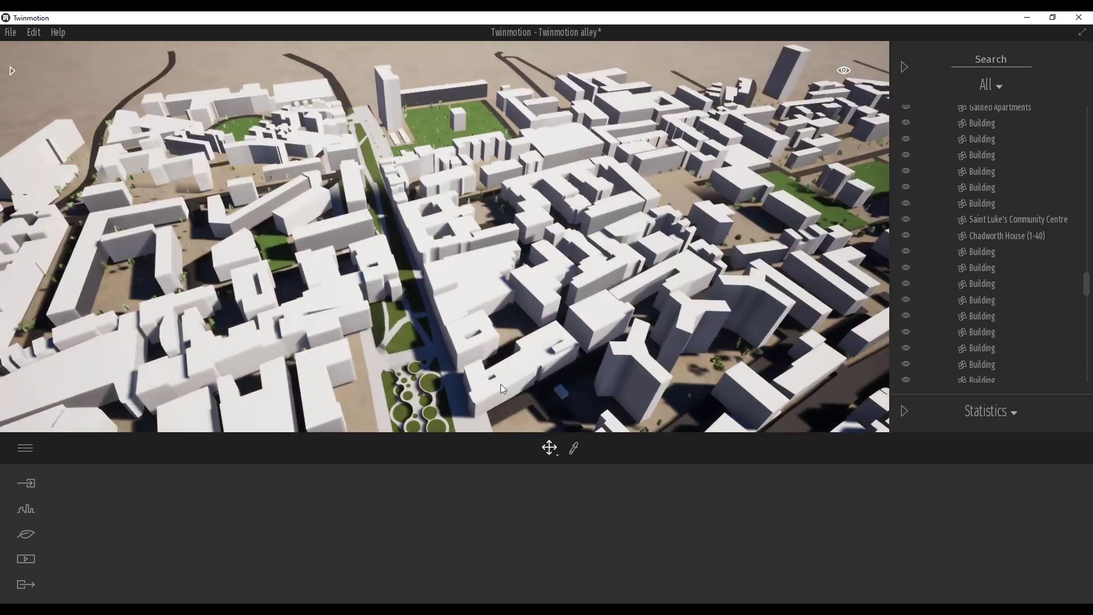
drag(503, 387, 471, 368)
key(Delete)
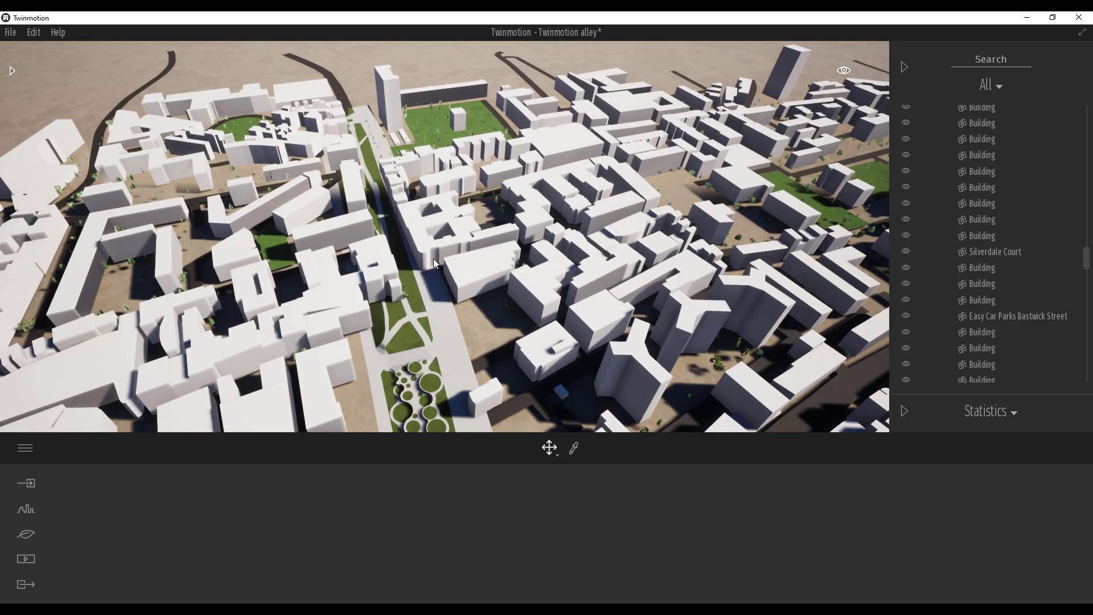
click(420, 230)
key(Delete)
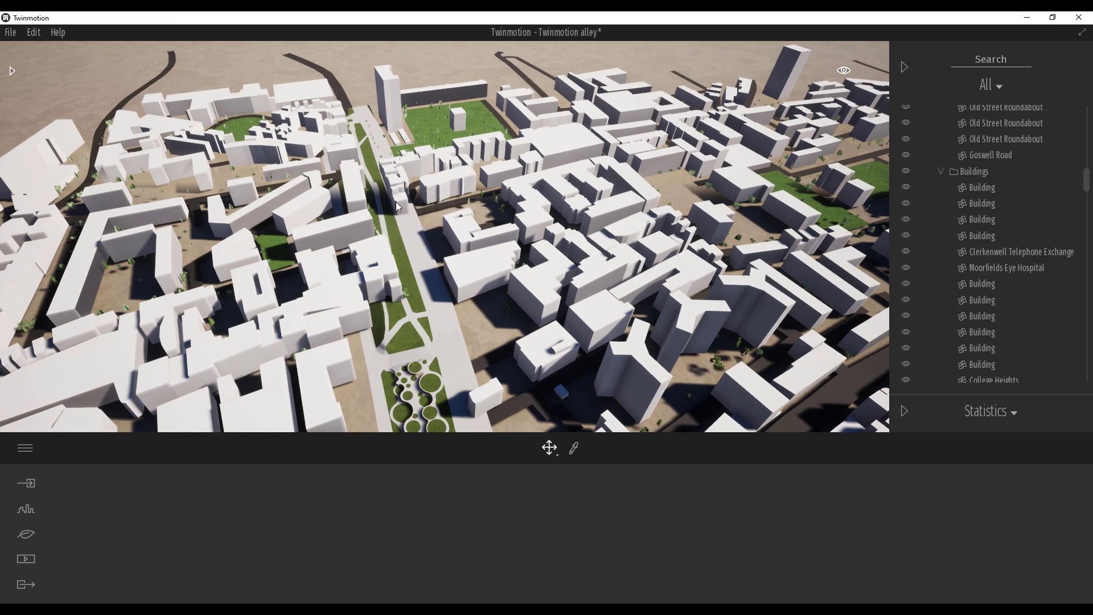
Step: Delete the cluster of small buildings standing on the walkway midway along the long lawn
click(396, 202)
key(Delete)
click(395, 194)
key(Delete)
click(398, 191)
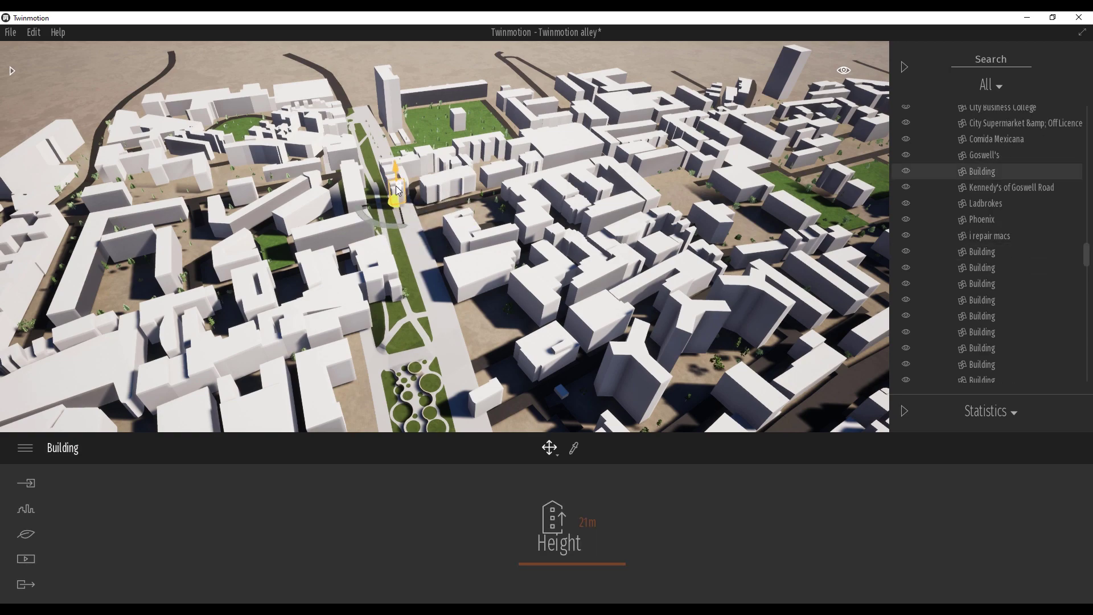
key(Delete)
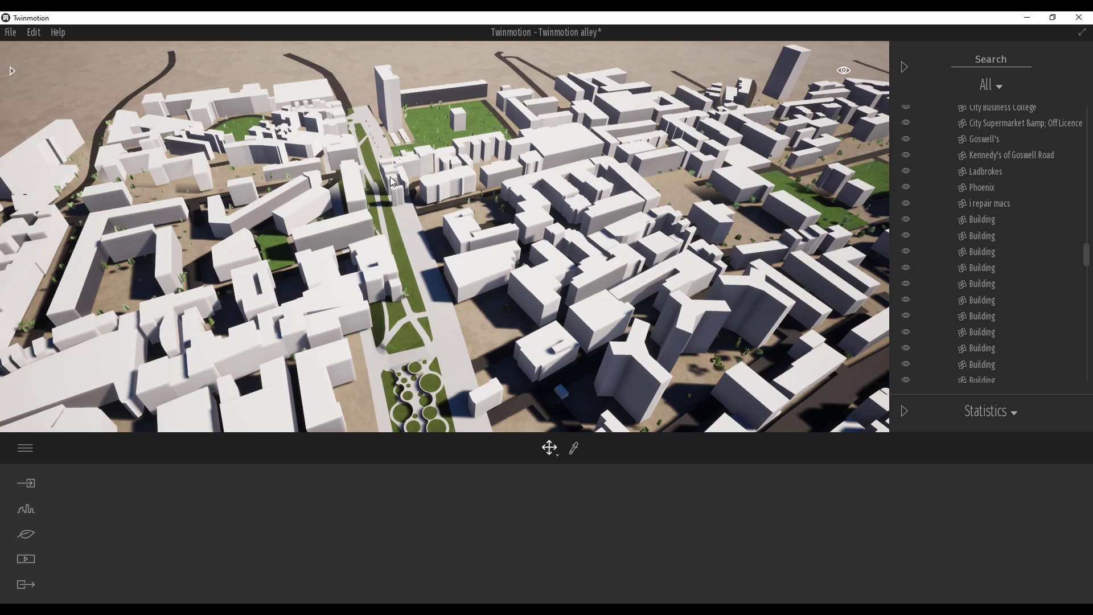
click(398, 189)
key(Delete)
click(395, 192)
key(Delete)
Step: Delete the remaining small buildings on the walkway towards the far tower, including those at the row's end
click(389, 178)
key(Delete)
click(392, 177)
key(Delete)
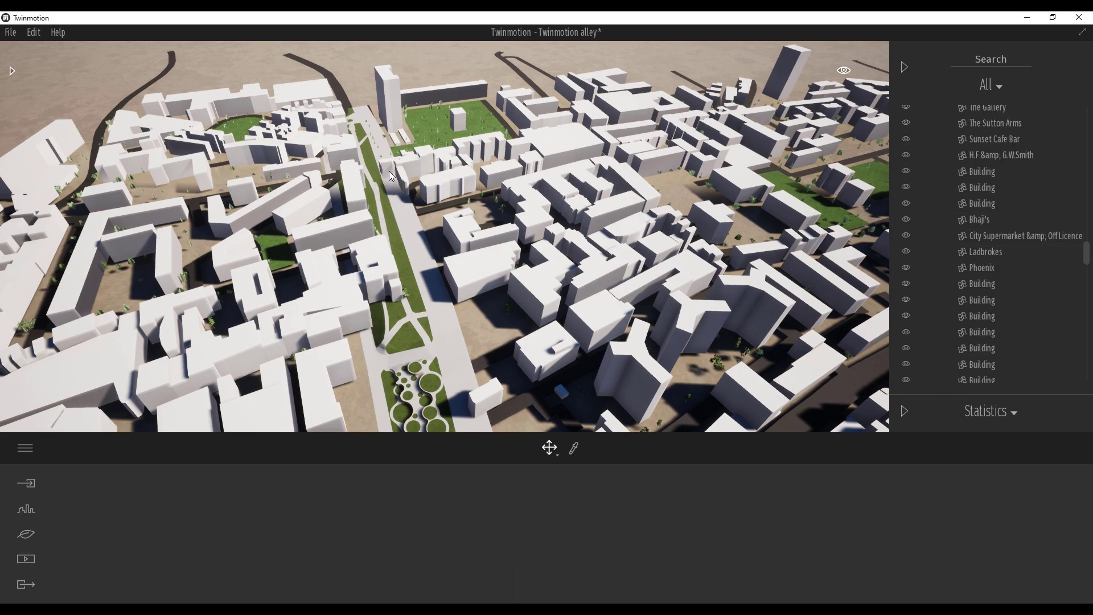
click(404, 187)
key(Delete)
click(398, 170)
key(Delete)
click(404, 163)
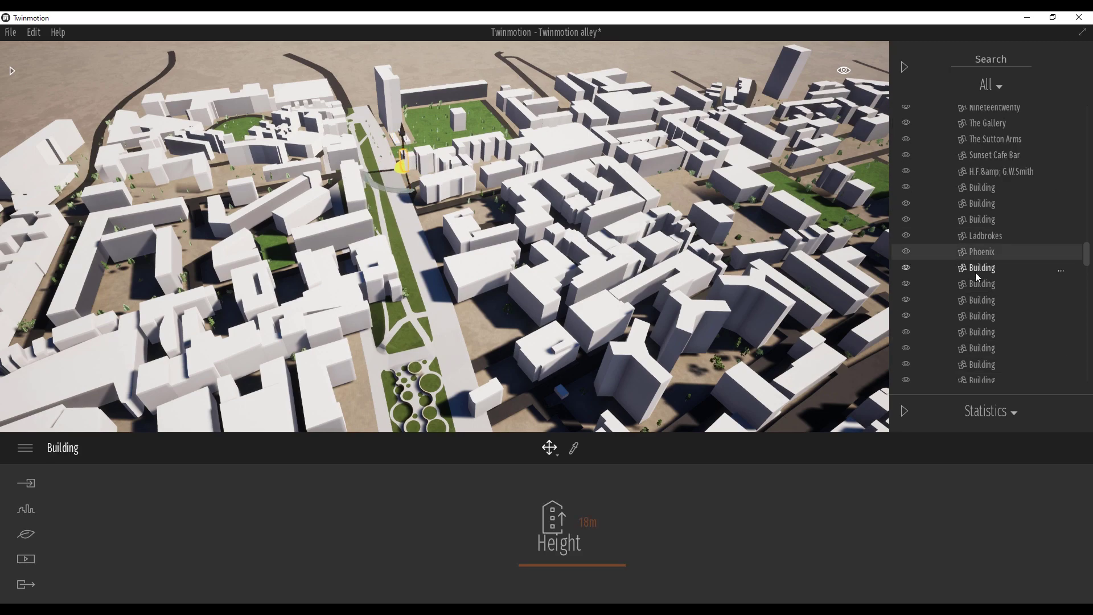
key(Delete)
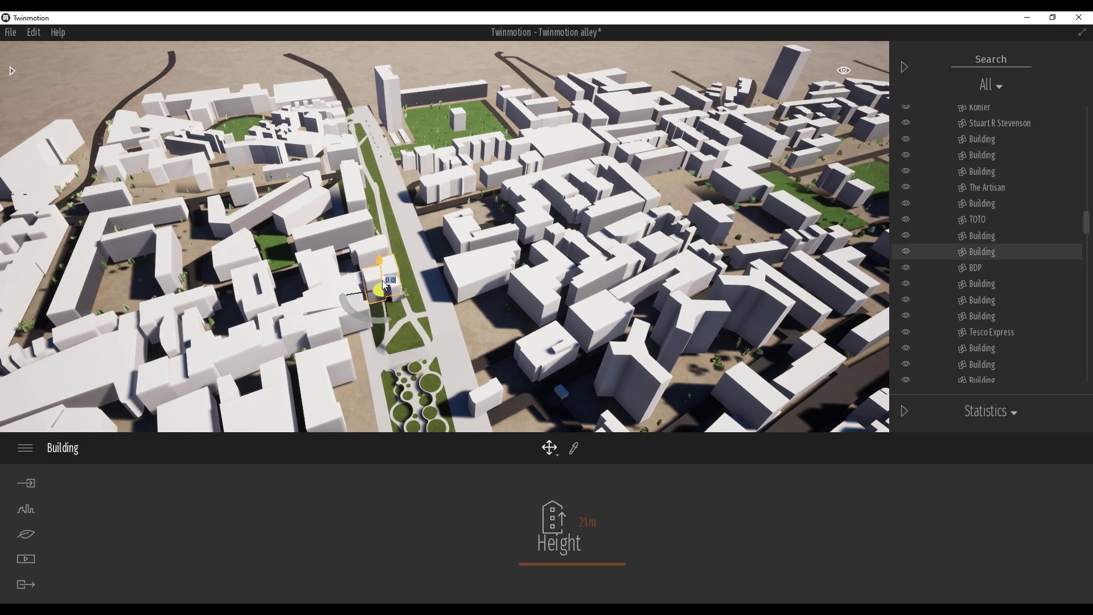
Step: Delete the buildings overlapping the opposite edge of the lawn, just beyond the circular planters
click(388, 276)
click(391, 292)
key(Delete)
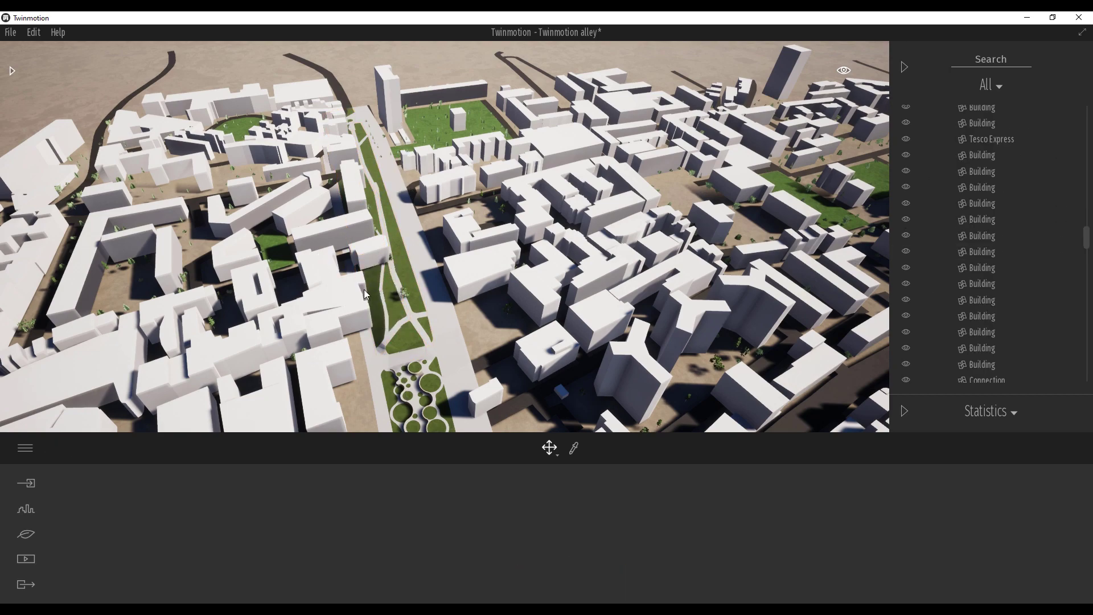
click(352, 315)
key(Delete)
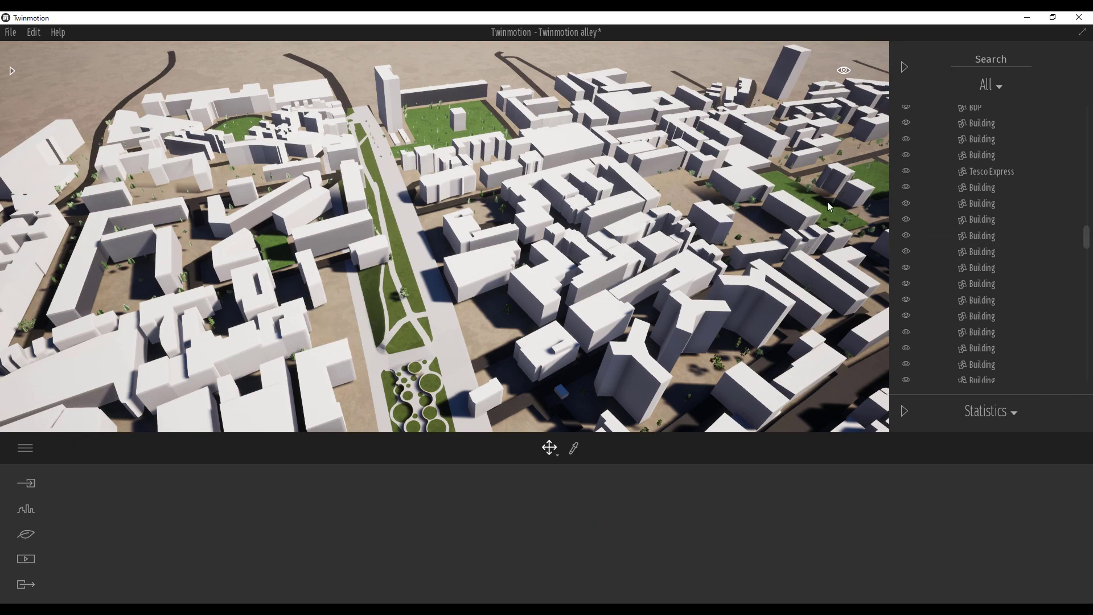
Step: Delete the small block and the two long buildings covering the middle of the lawn's edge
click(372, 239)
key(Delete)
click(353, 227)
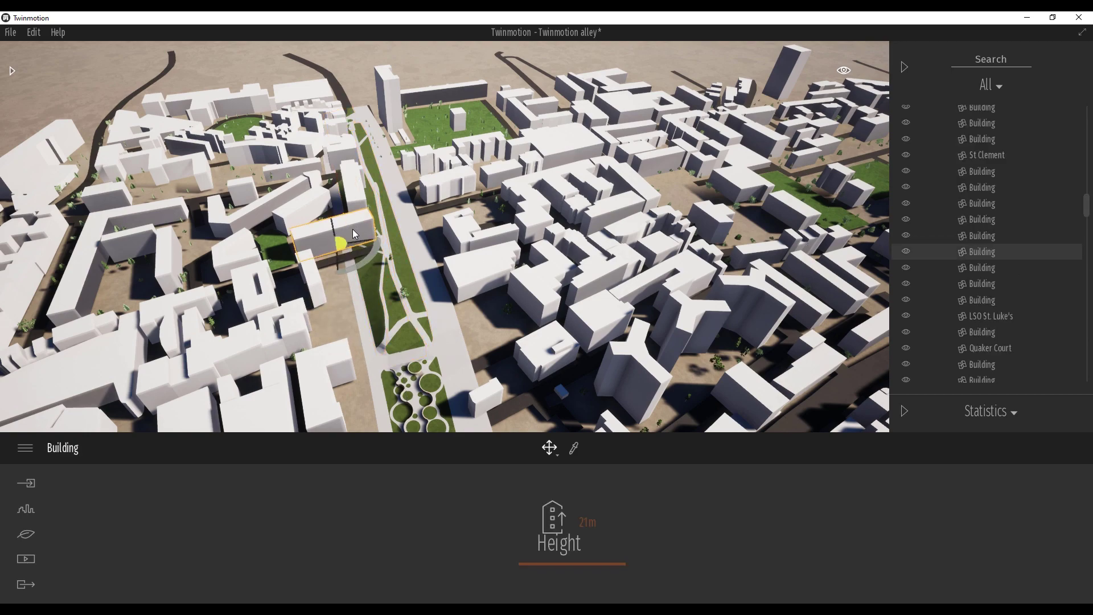
key(Delete)
click(344, 194)
key(Delete)
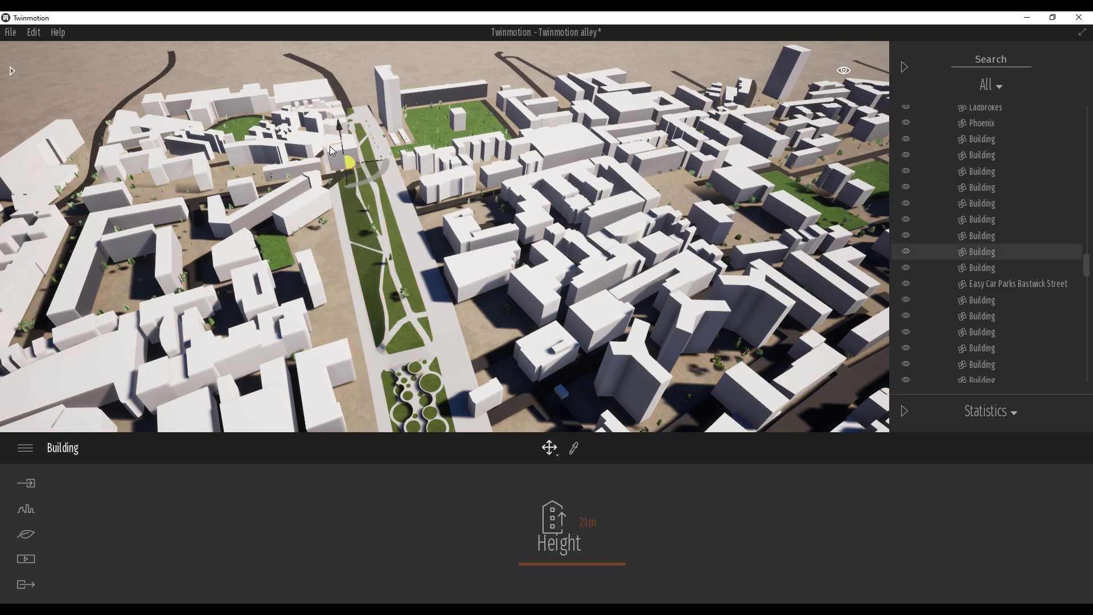
Step: Delete the buildings overlapping the far end of the lawn opposite the tower
click(330, 144)
key(Delete)
click(328, 143)
key(Delete)
click(333, 132)
click(329, 115)
key(Delete)
click(335, 117)
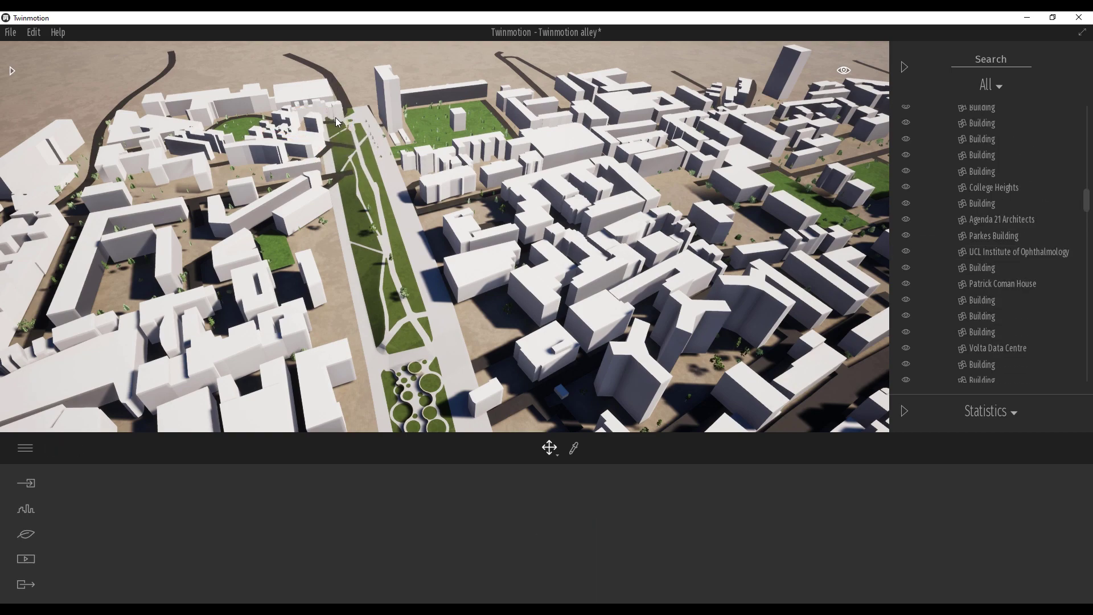
key(Delete)
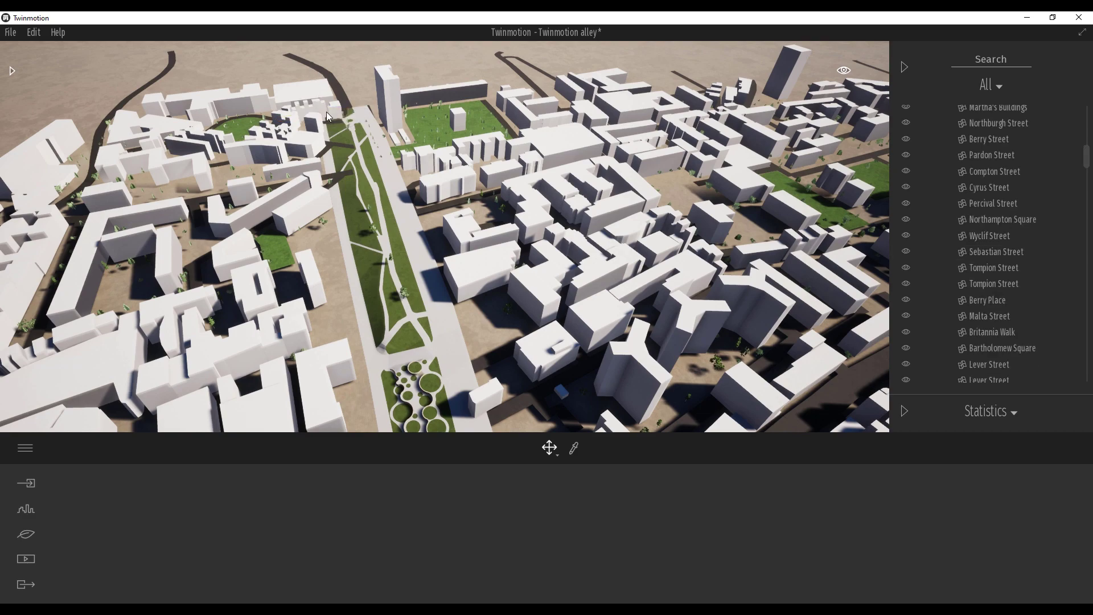
Step: Clear the remaining context buildings crowding the footpath beside the lawn's far end
click(316, 105)
key(Delete)
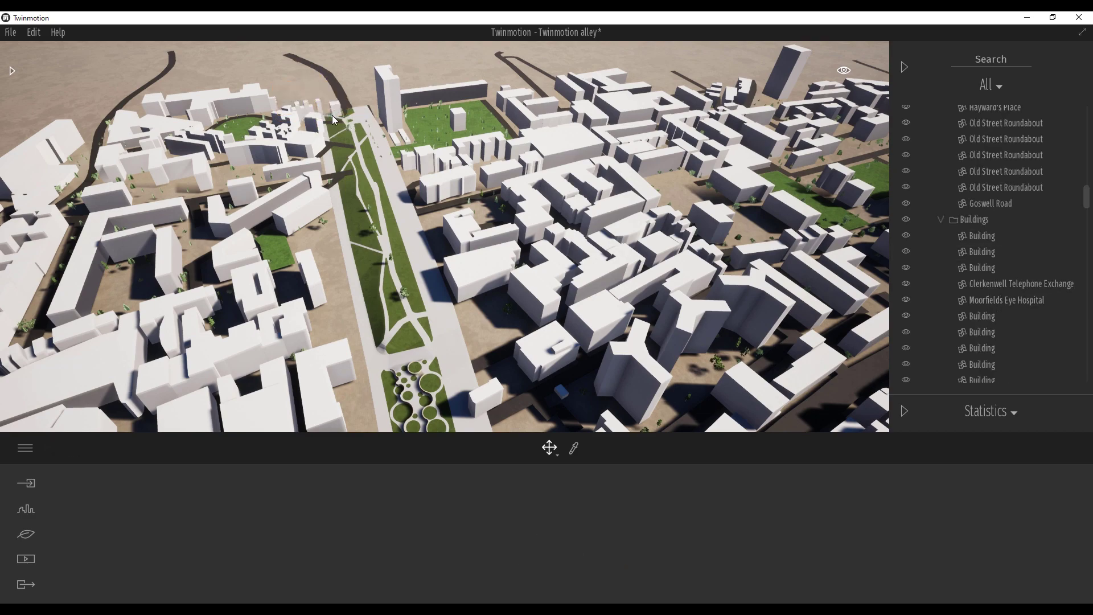
click(323, 119)
key(Delete)
click(314, 143)
key(Delete)
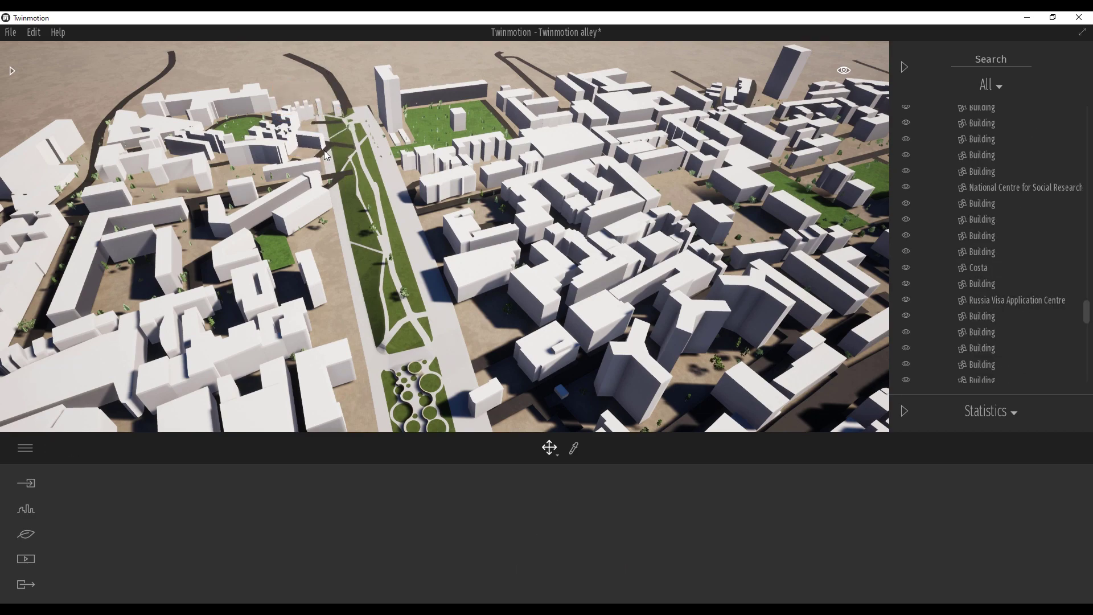
click(323, 151)
key(Delete)
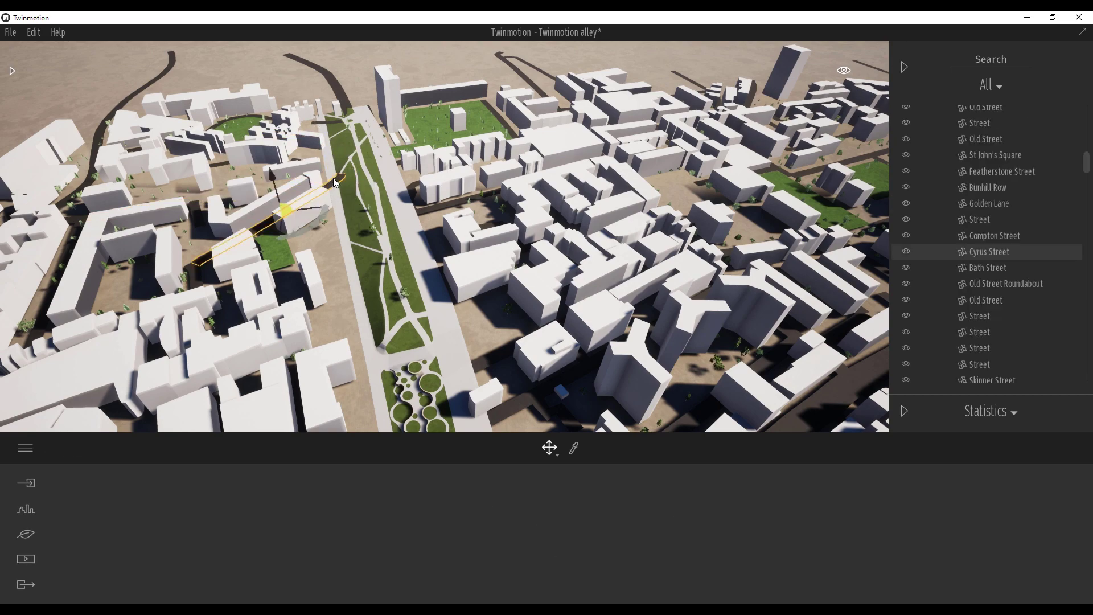
click(329, 119)
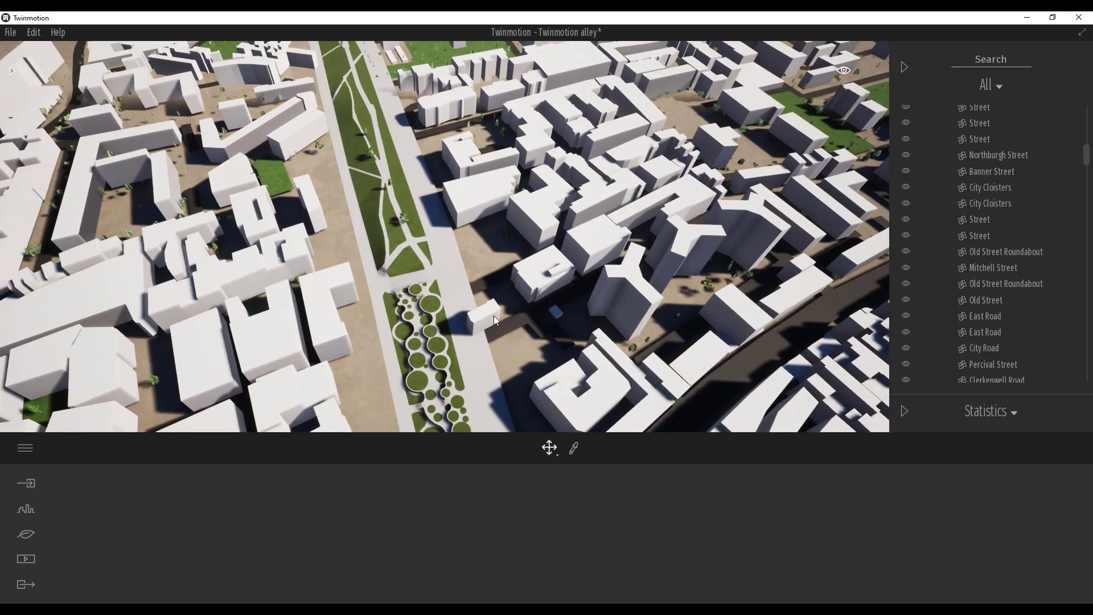
Step: Delete the small context block standing on the footpath beside the circular planters
key(Delete)
right_drag(439, 226, 393, 220)
key(w)
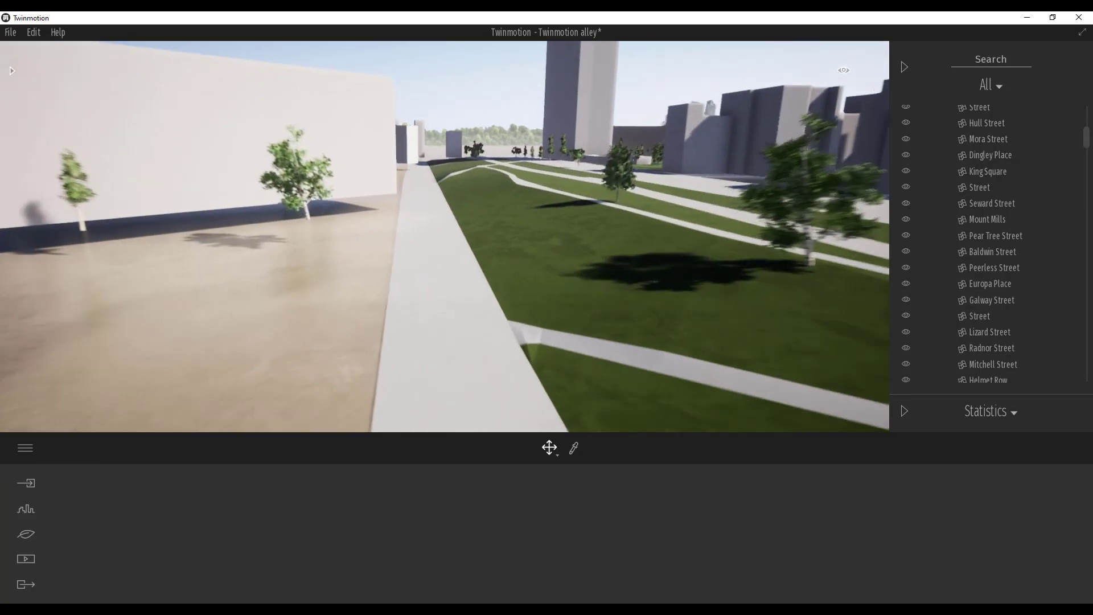
Step: Delete the imported context trees standing on the lawn between the footpaths
right_drag(466, 222, 490, 216)
key(s)
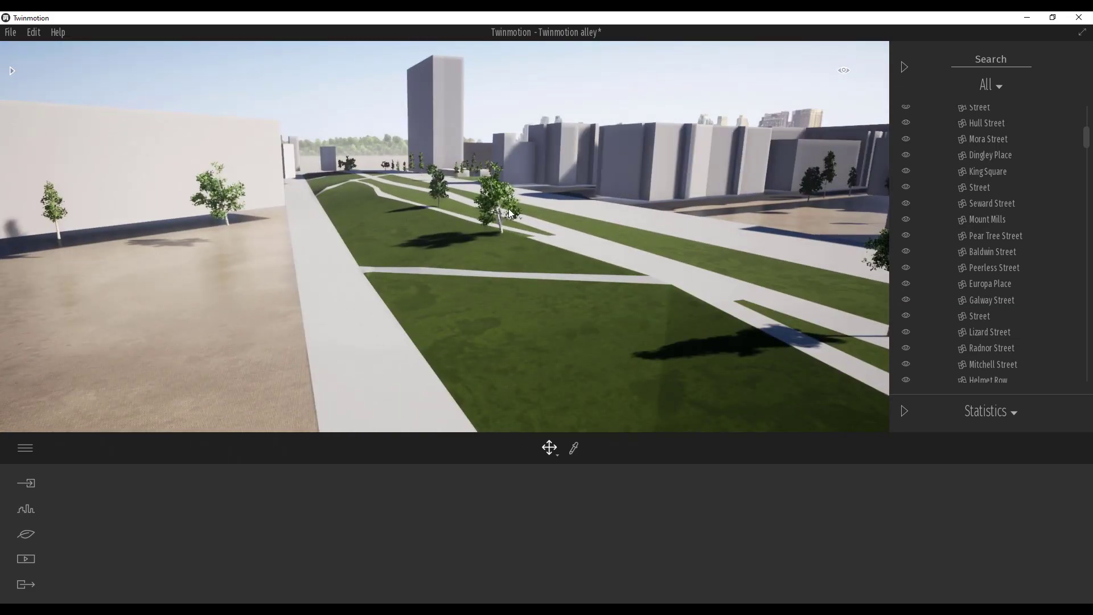
click(500, 207)
key(Delete)
click(441, 183)
key(Delete)
right_drag(331, 160, 424, 181)
click(477, 208)
key(Delete)
right_drag(477, 209, 541, 199)
click(265, 280)
key(Delete)
click(287, 276)
key(Delete)
right_drag(286, 275, 299, 267)
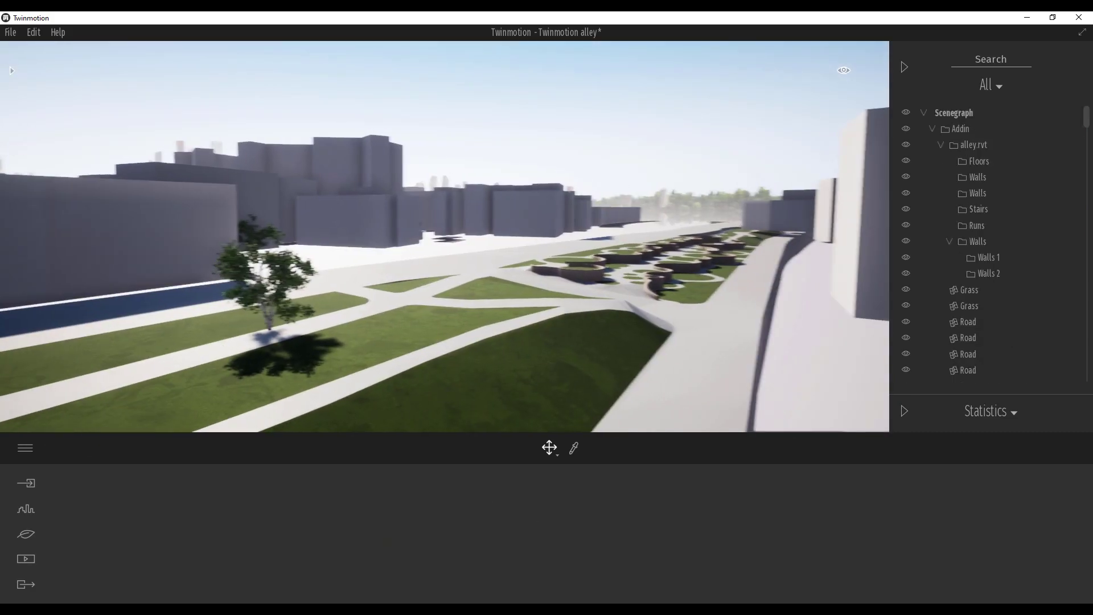
click(260, 289)
key(Delete)
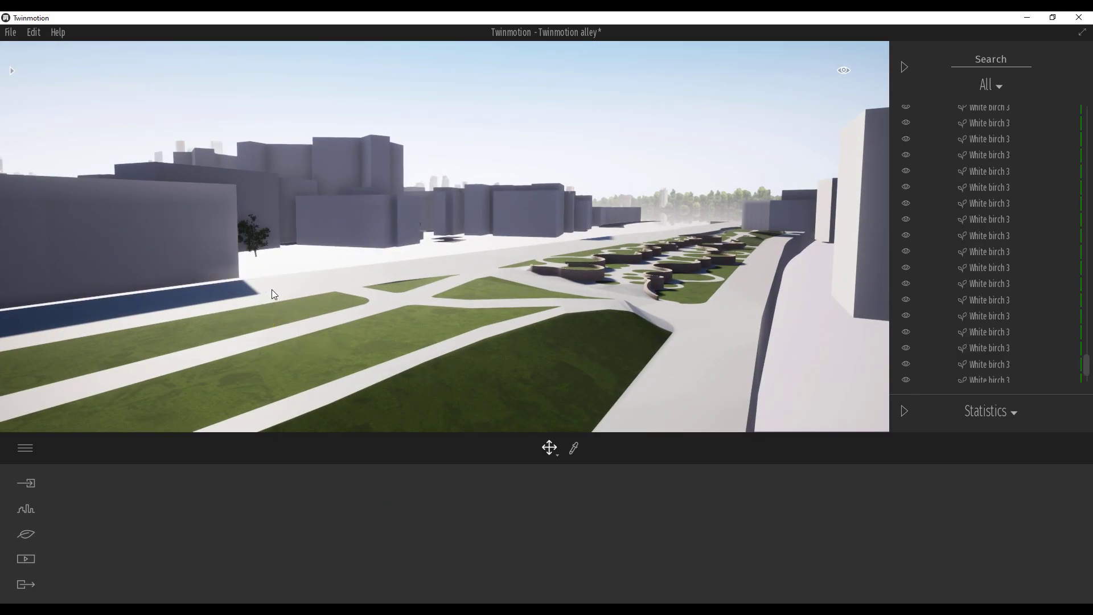
key(ctrl+z)
key(ctrl+z)
key(ctrl+z)
Step: Delete the leftover context tree standing on the lawn strip near the planters
click(271, 291)
key(Delete)
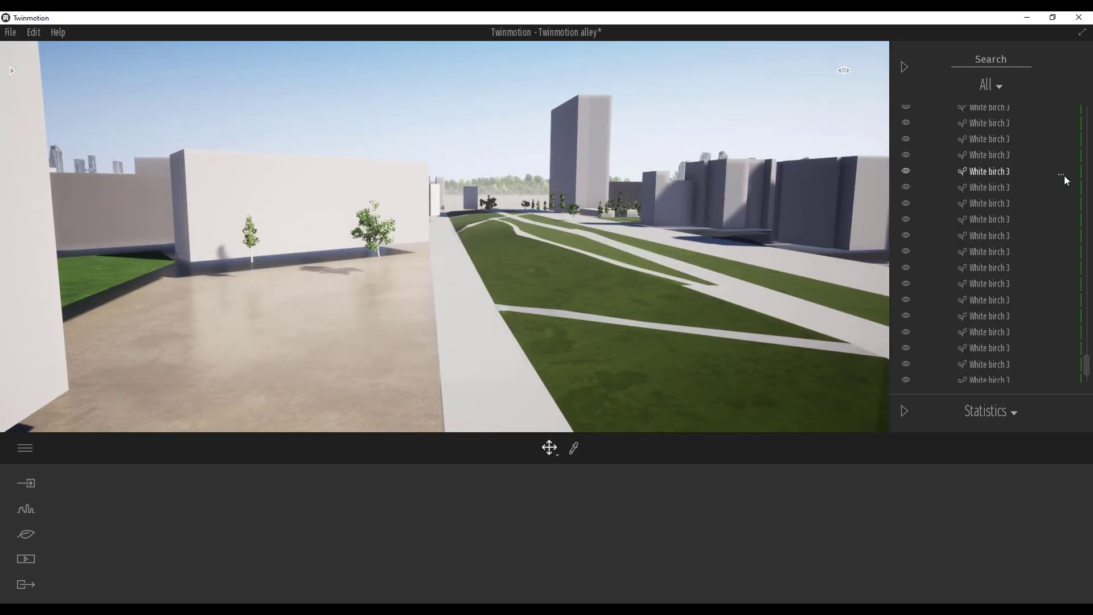
Step: Collapse the Addin and Context folders and lower the whole Context group slightly
drag(1088, 365, 1089, 114)
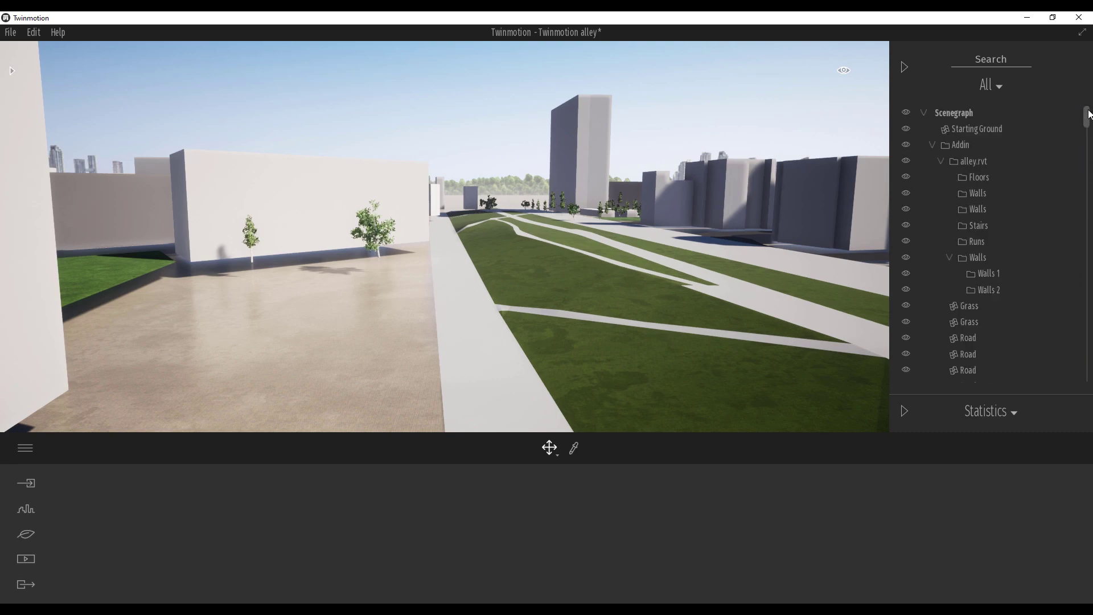
click(936, 160)
click(932, 144)
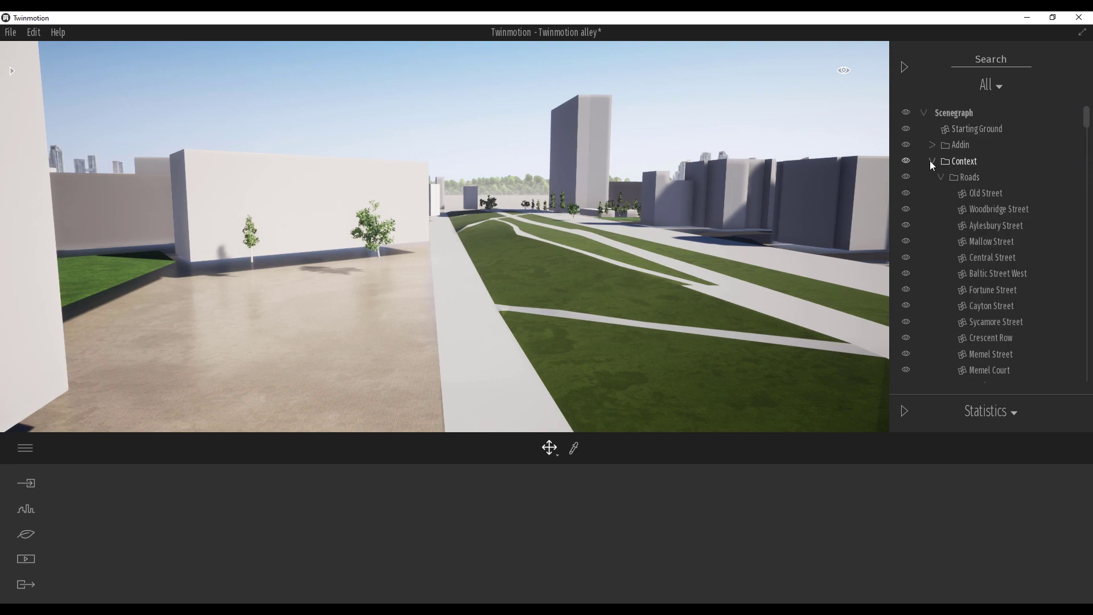
click(932, 162)
right_drag(473, 323, 281, 254)
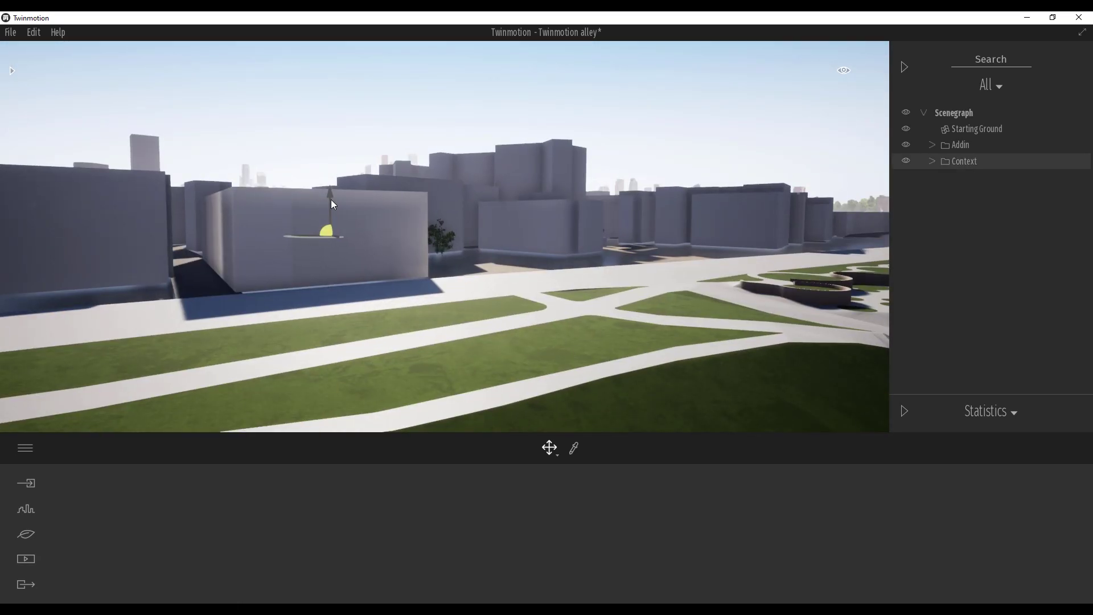
drag(331, 199, 337, 211)
click(440, 256)
Step: Delete the two context trees in front of the long white building beside the footpath
right_drag(440, 256, 346, 324)
double_click(415, 322)
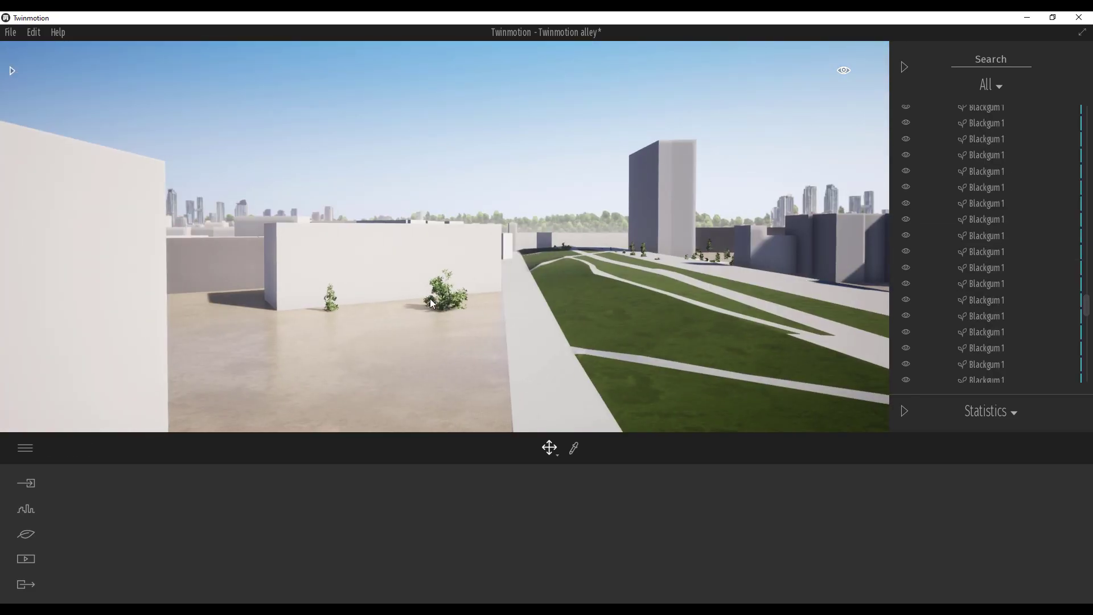
click(429, 294)
click(426, 297)
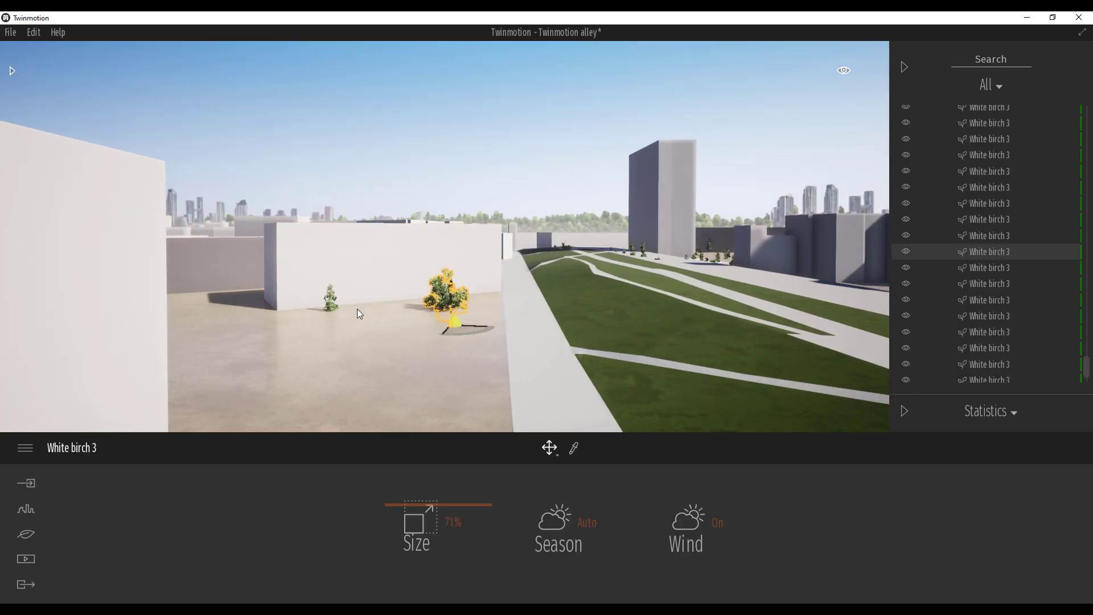
key(Delete)
click(335, 302)
key(Delete)
Step: Delete the context building crowding the footpath near the lawn's far end
drag(466, 322, 410, 384)
key(w)
right_drag(463, 328, 306, 306)
click(309, 312)
key(Delete)
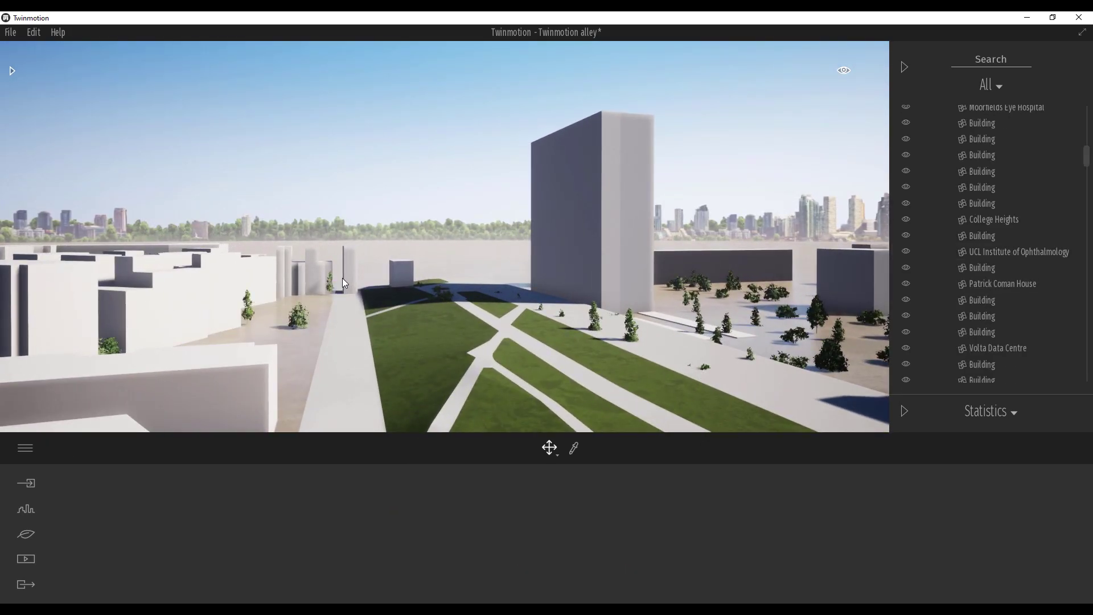
Step: Delete the entire Trees folder from the imported Context group
click(307, 320)
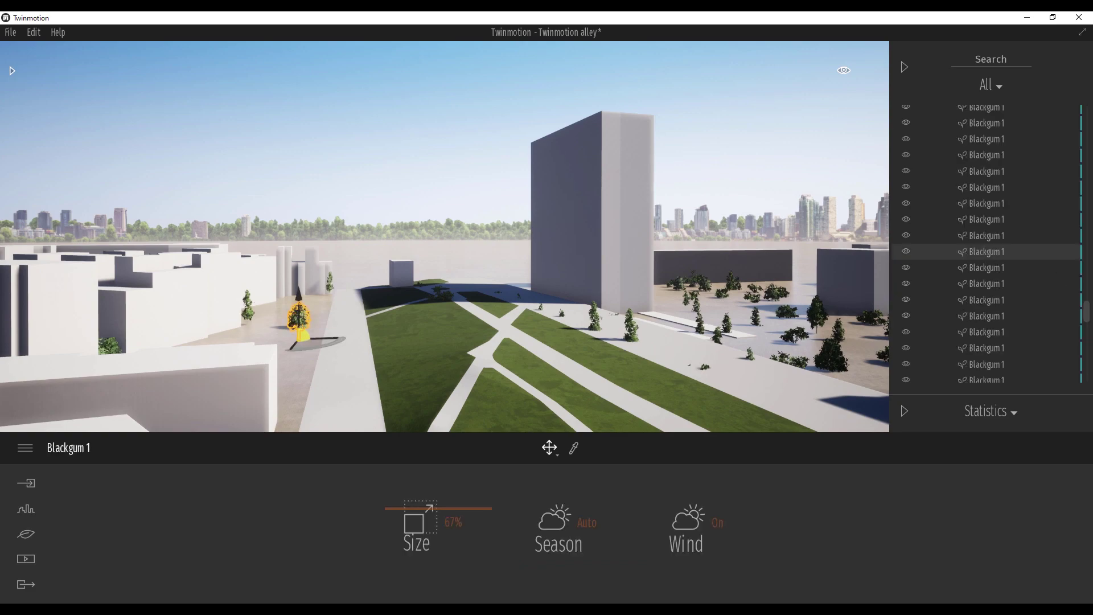
drag(1088, 312, 1092, 268)
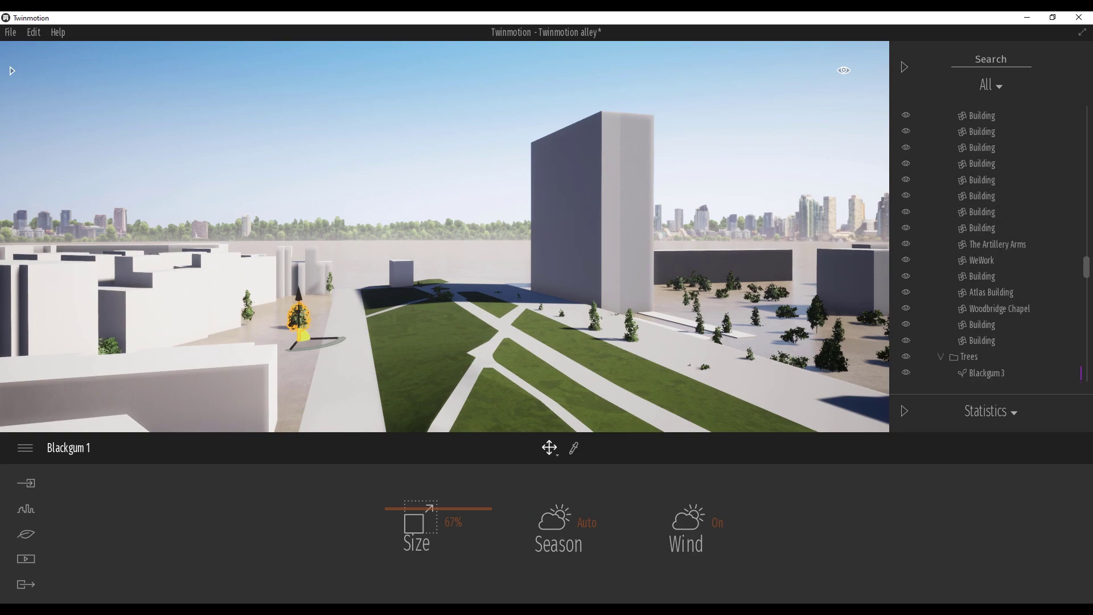
click(979, 358)
key(Delete)
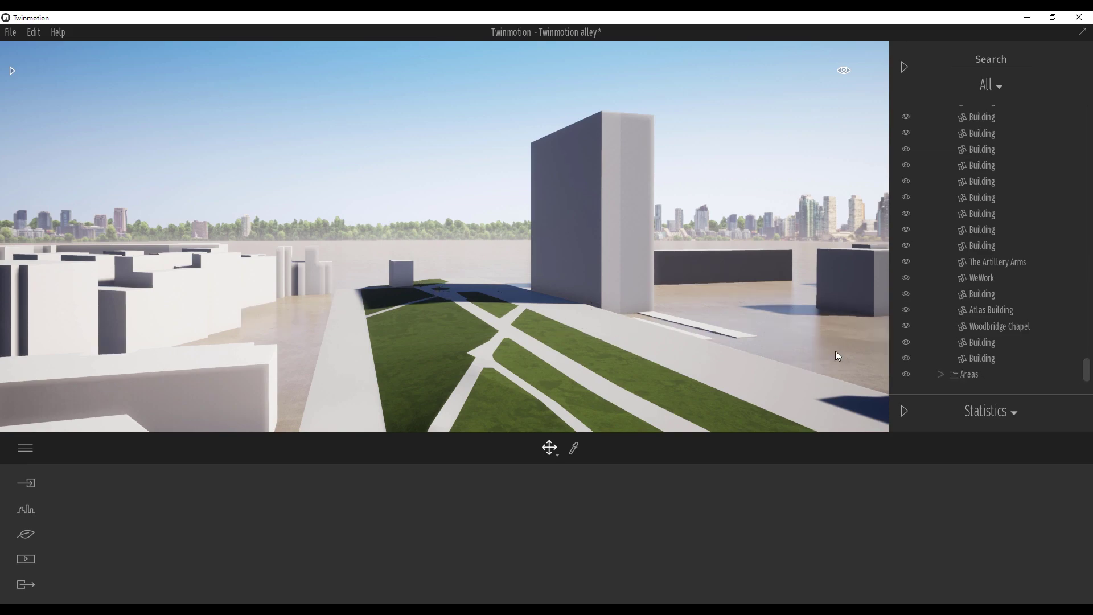
Step: Examine the cleared alley at low height, from the lawn along the curved walls and circular planters
right_drag(568, 279, 531, 281)
key(q)
key(q)
key(Up)
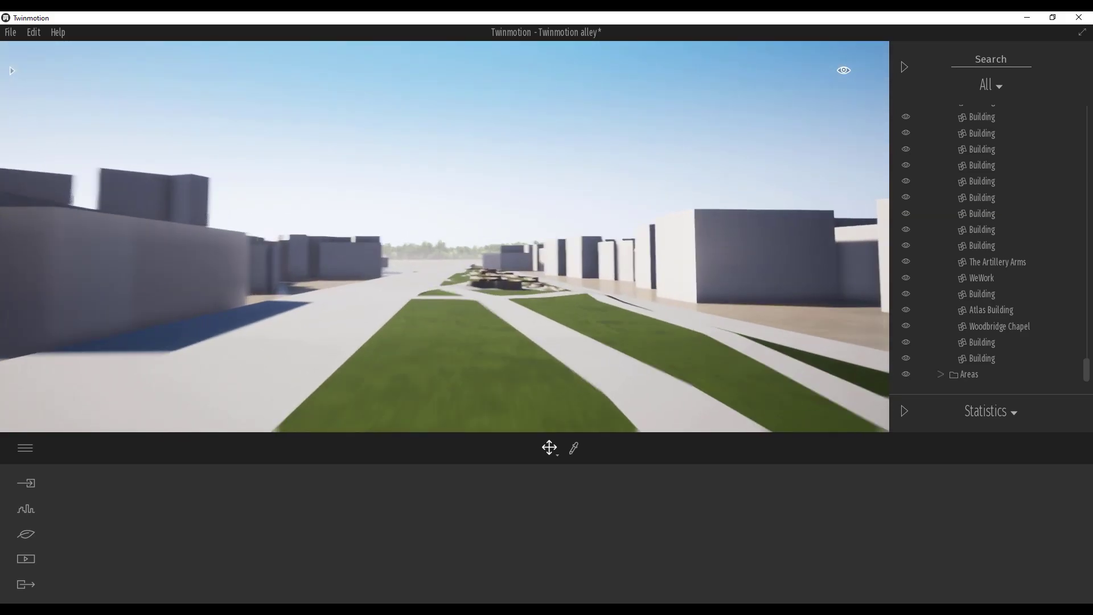
key(Up)
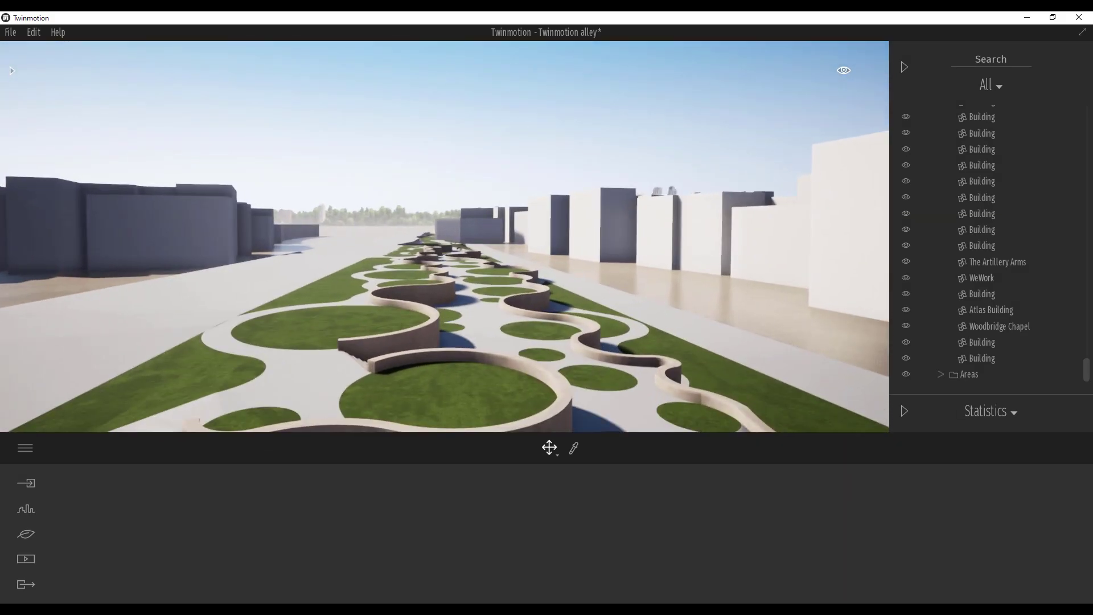
key(Up)
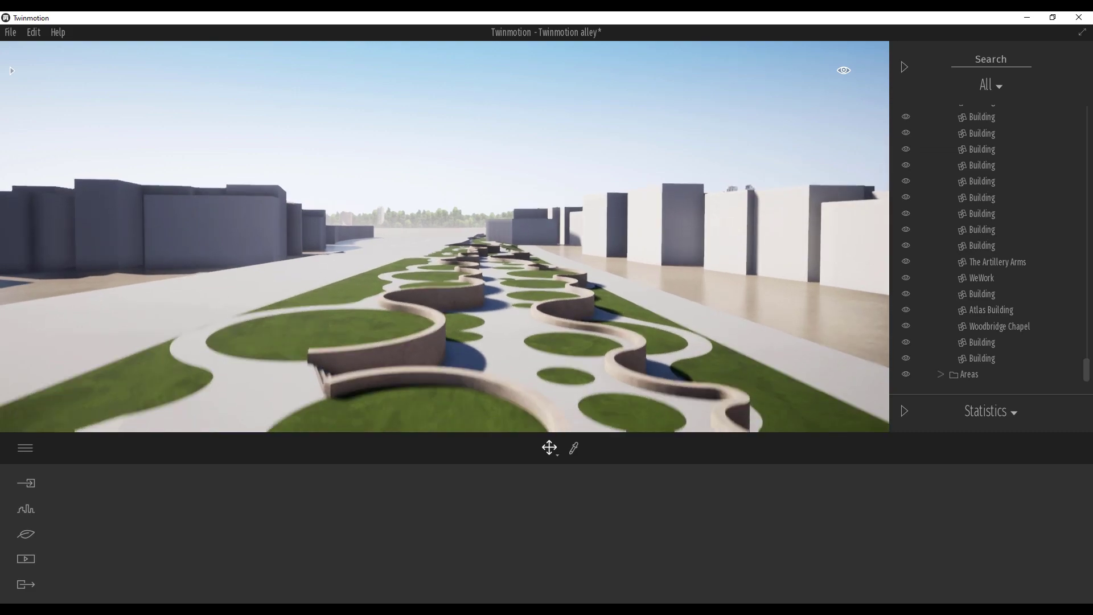
key(Up)
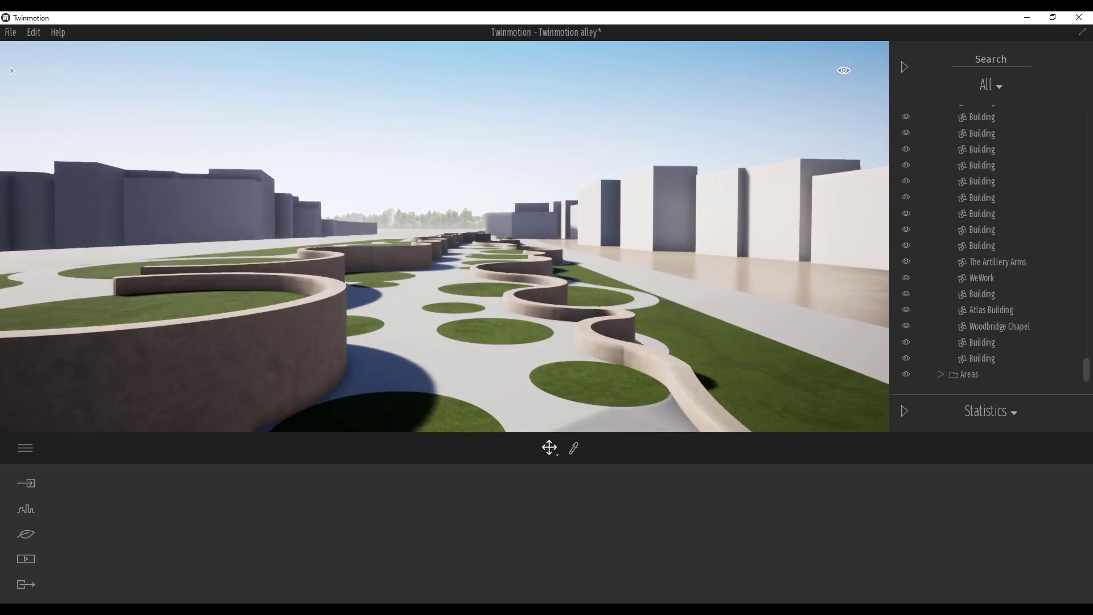
key(Up)
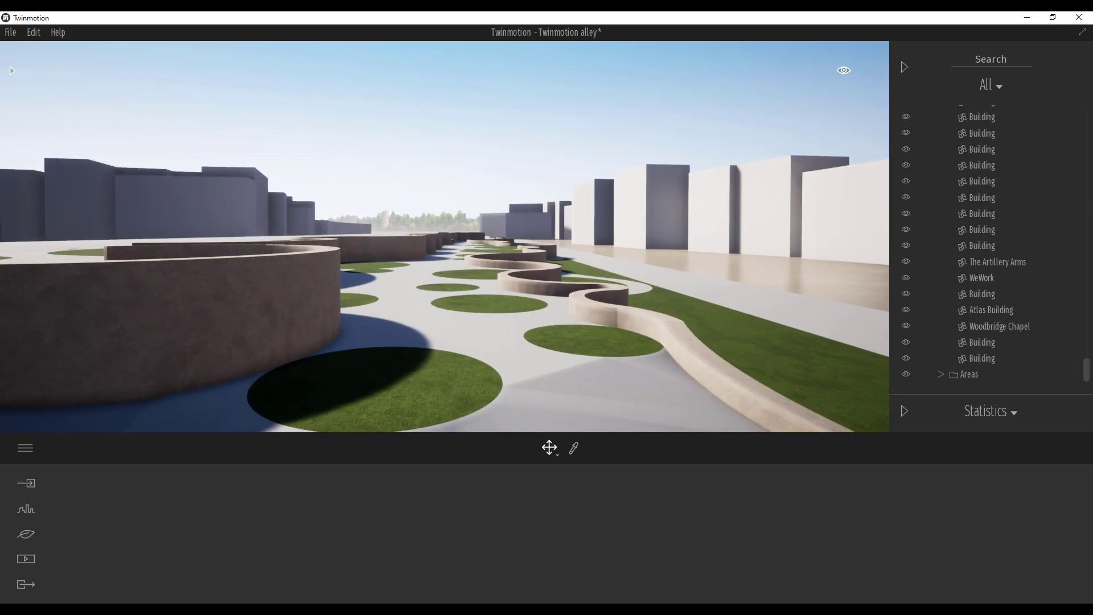
key(Up)
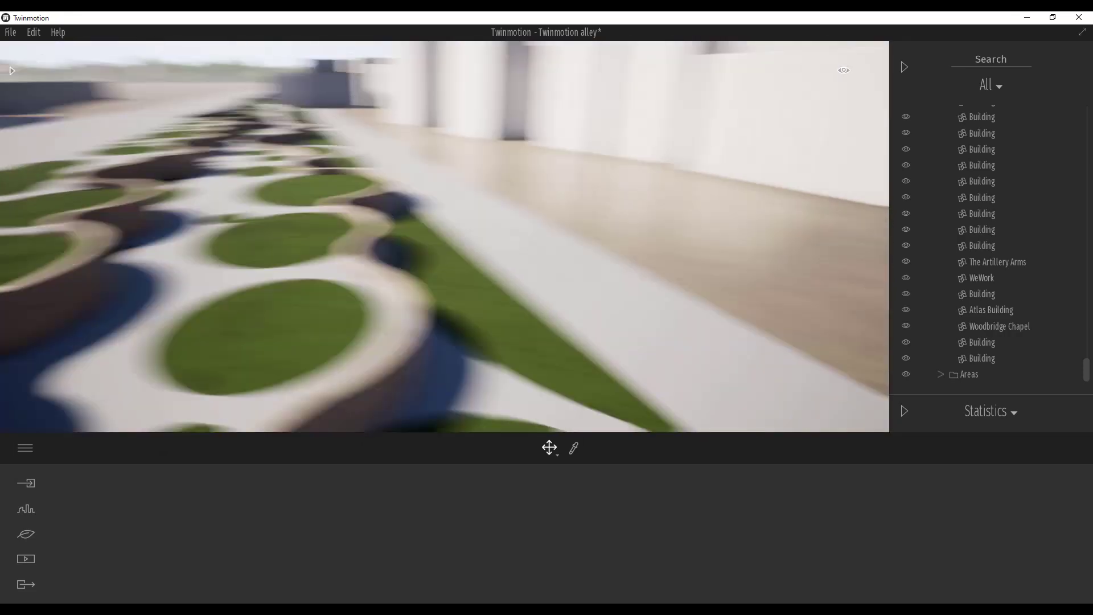
right_drag(549, 143, 495, 307)
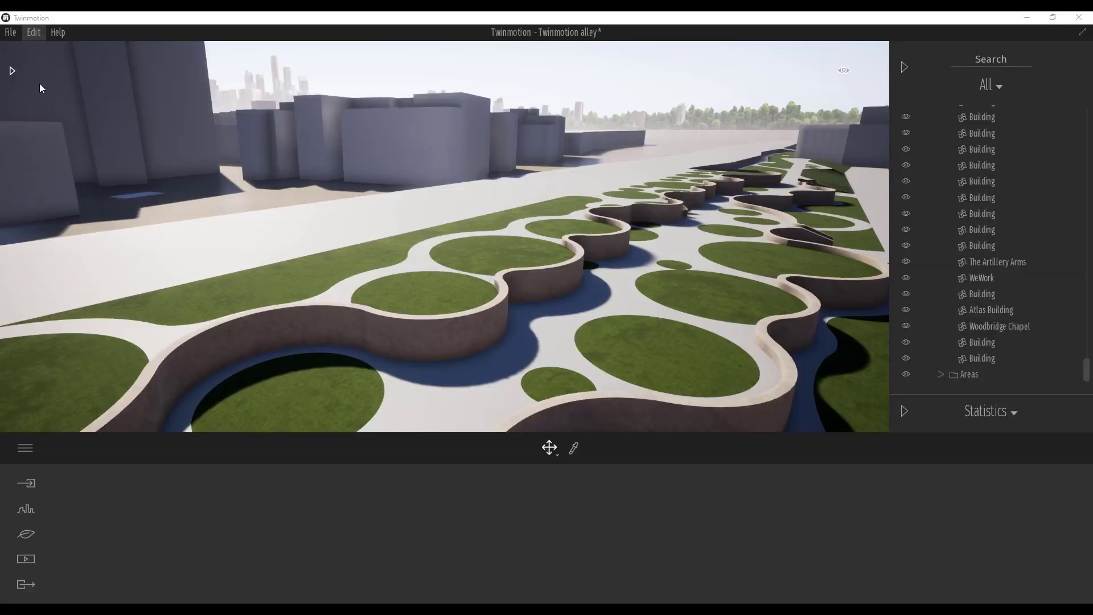
Step: Place a single Blackgum 2 tree in the nearest circular planter and remove it
click(13, 69)
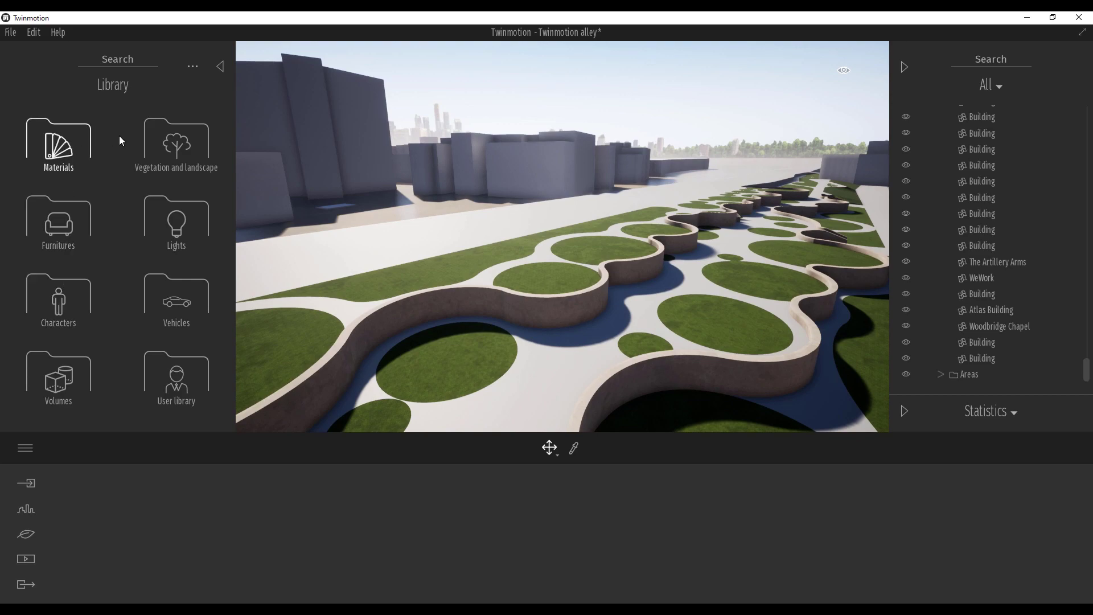
click(181, 147)
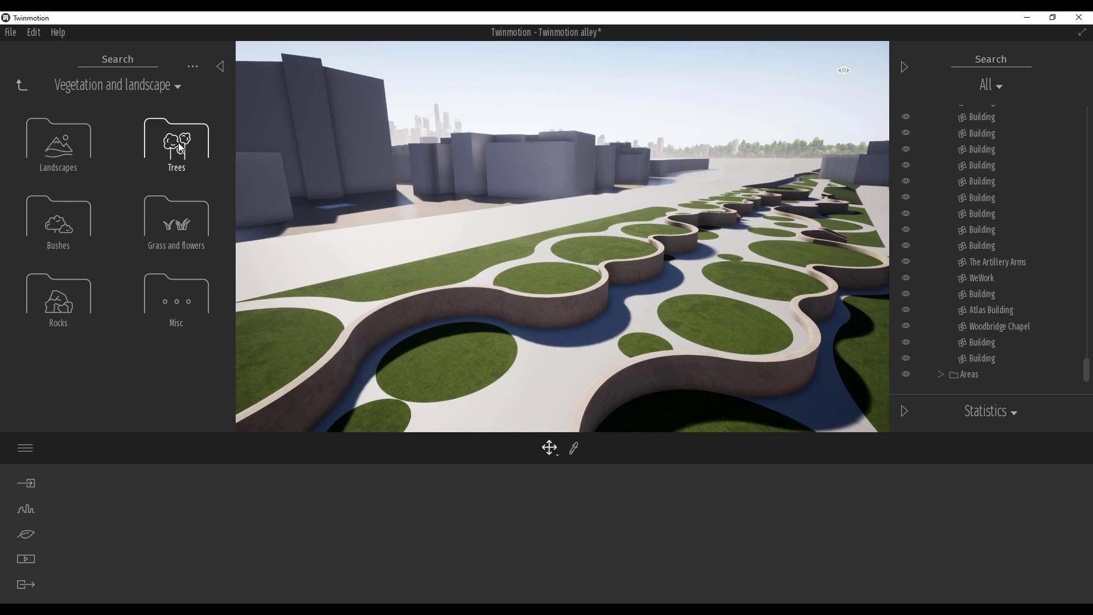
click(180, 166)
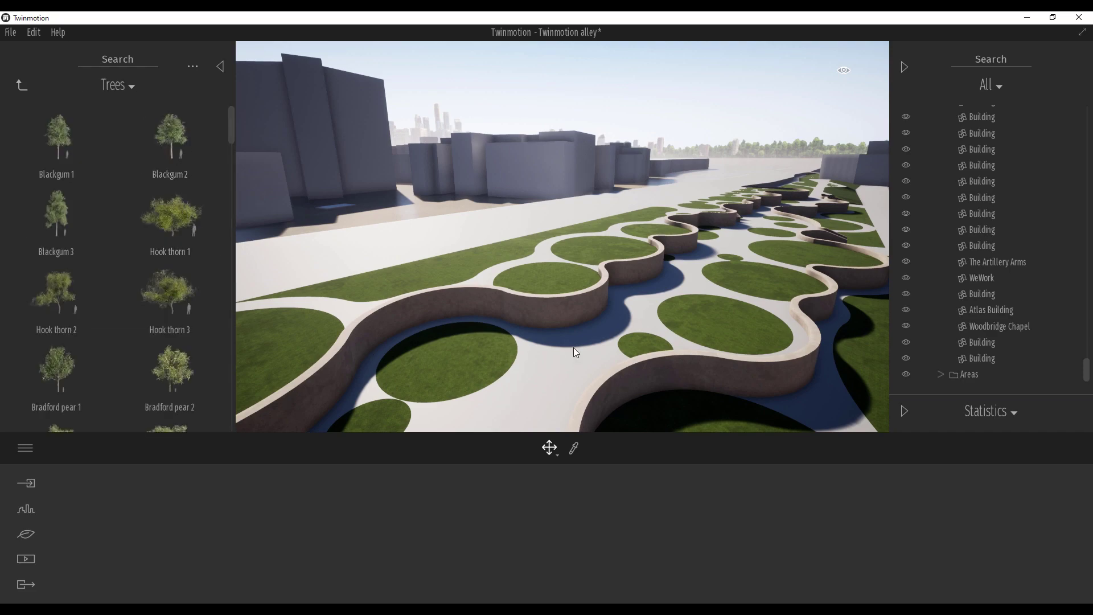
drag(172, 164, 477, 359)
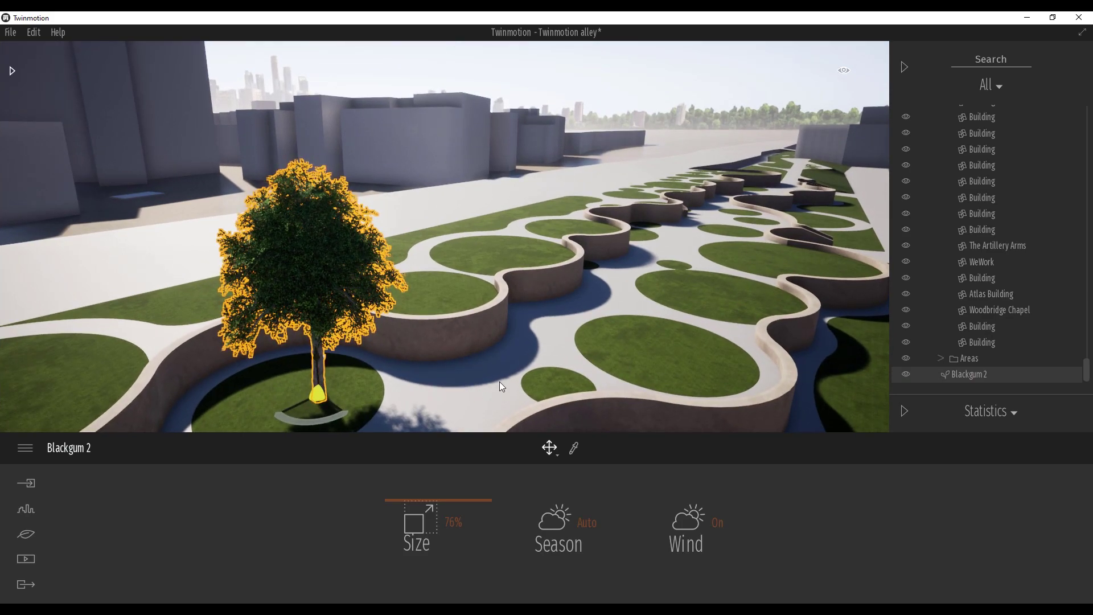
key(Delete)
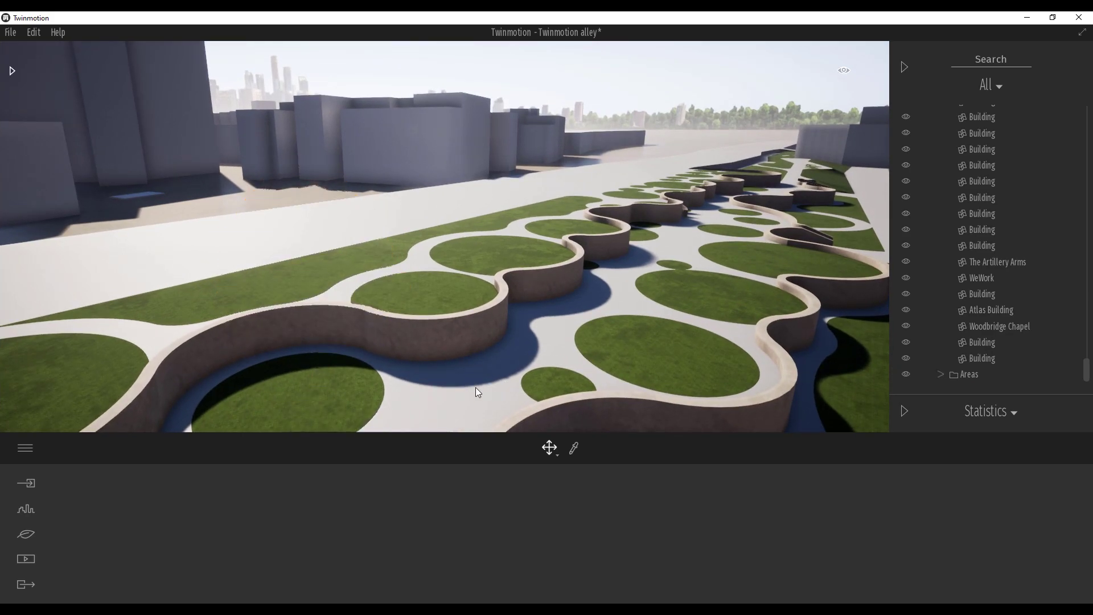
Step: Open the Nature vegetation painting palette and remove Hook thorn 1 and White birch 1 from it
click(25, 538)
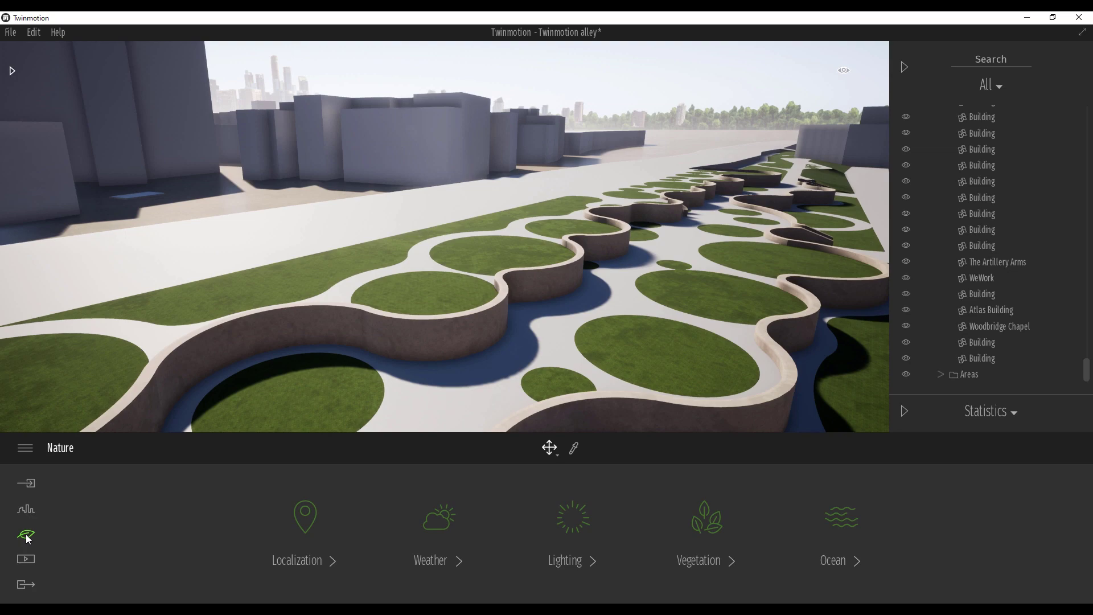
click(718, 522)
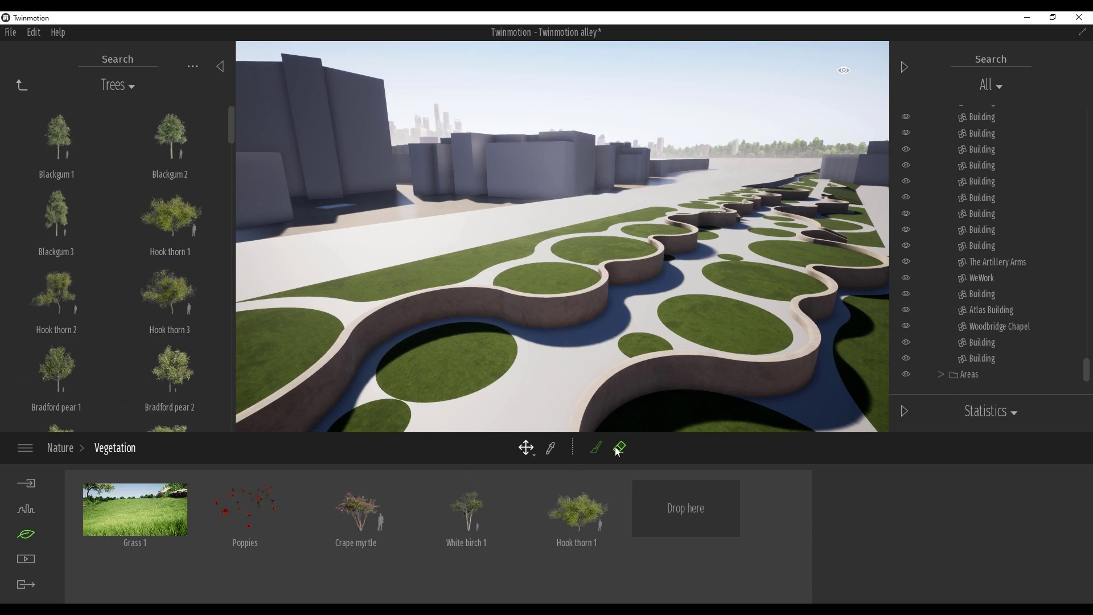
click(577, 517)
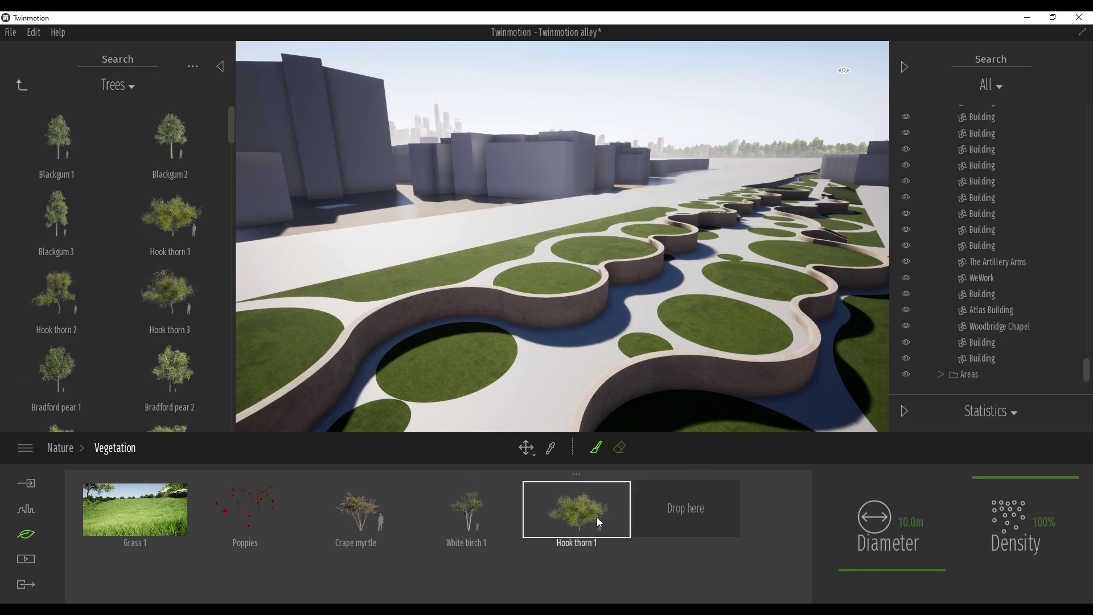
click(578, 475)
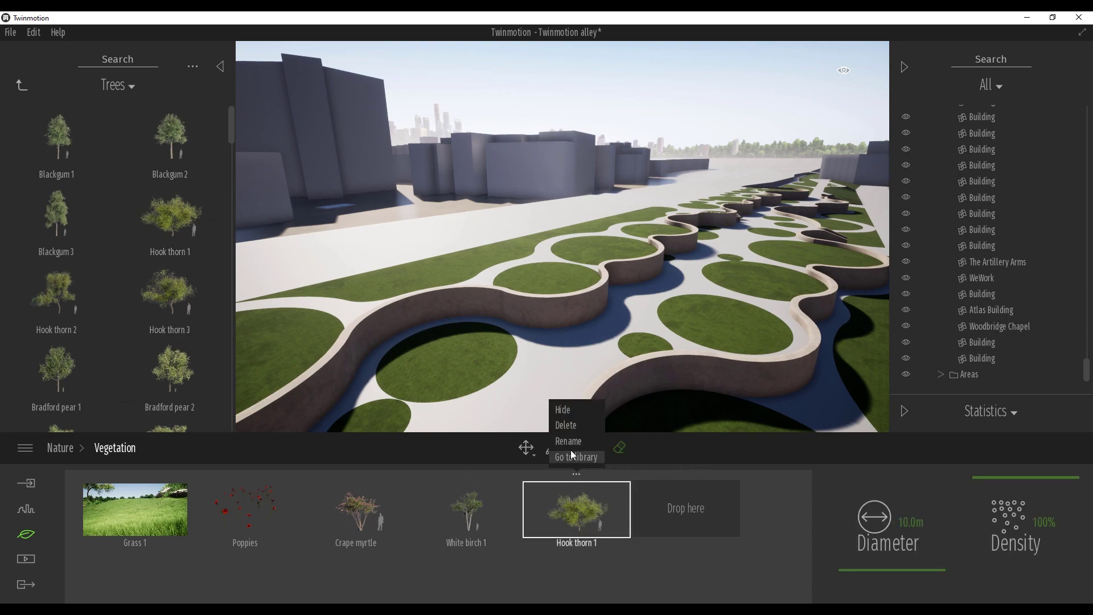
click(572, 425)
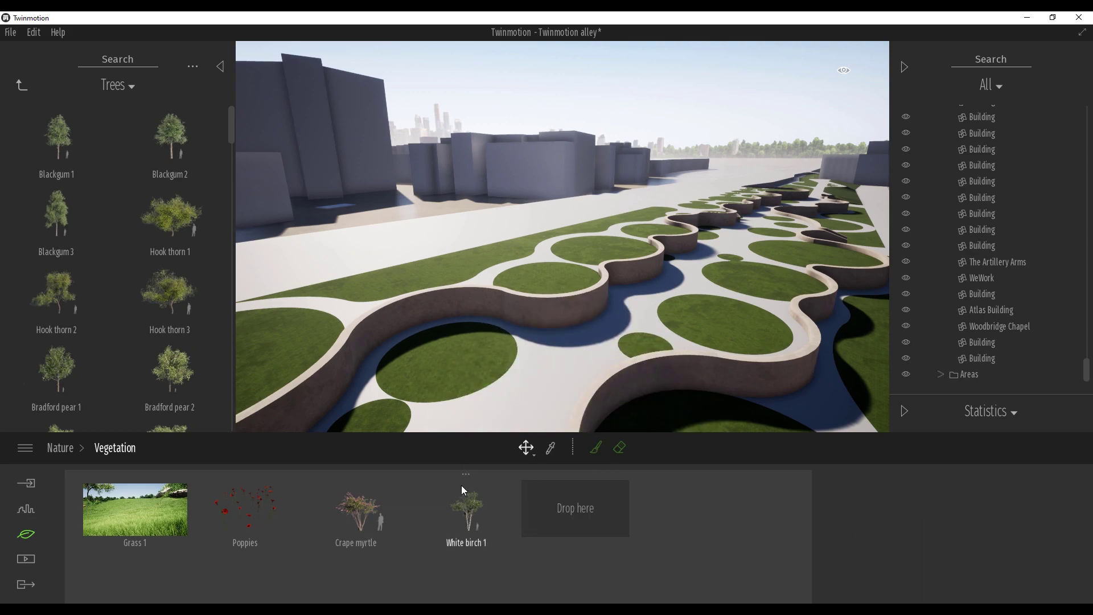
click(468, 473)
click(468, 426)
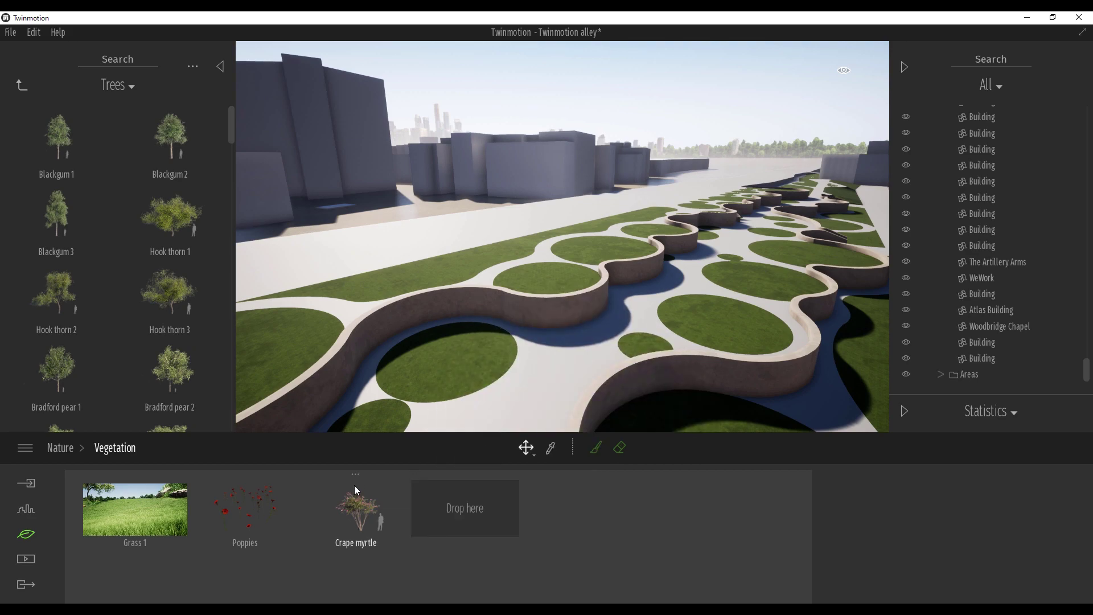
Step: Remove the Crape myrtle, Poppies and Grass 1 from the vegetation palette
click(358, 472)
click(361, 428)
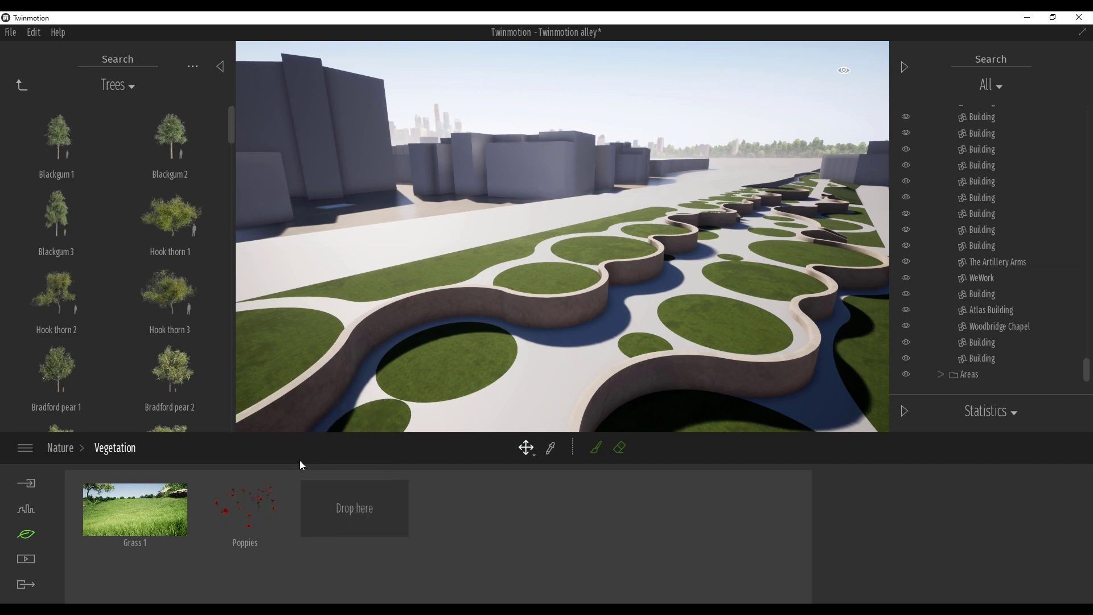
click(245, 474)
click(245, 426)
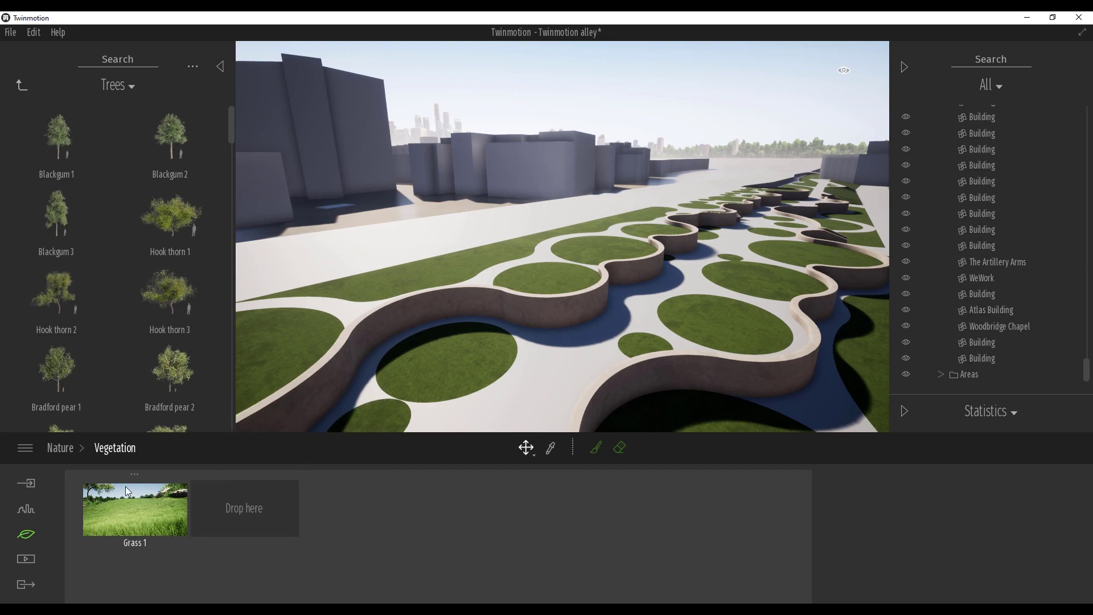
click(136, 477)
click(119, 424)
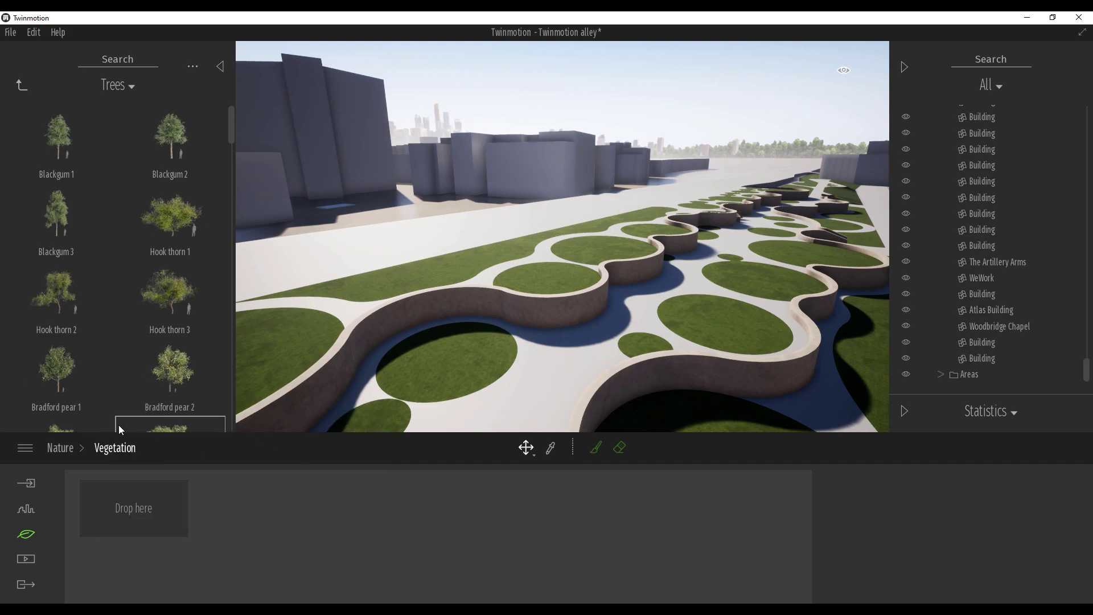
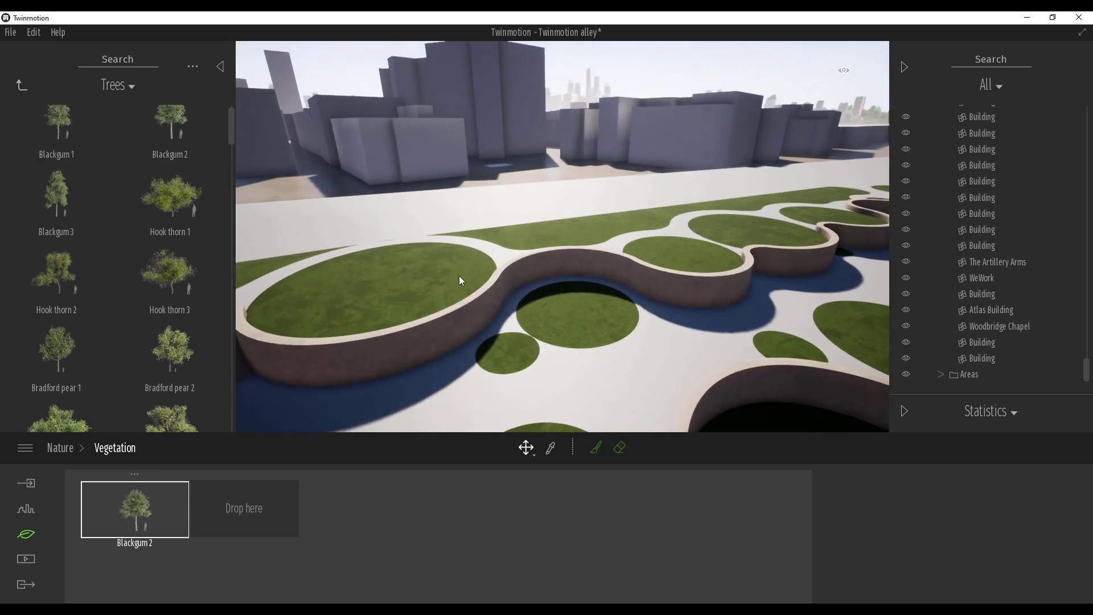
Step: Add Bradford pear 2 to the vegetation palette beside Blackgum 2
right_drag(569, 296, 484, 297)
click(596, 448)
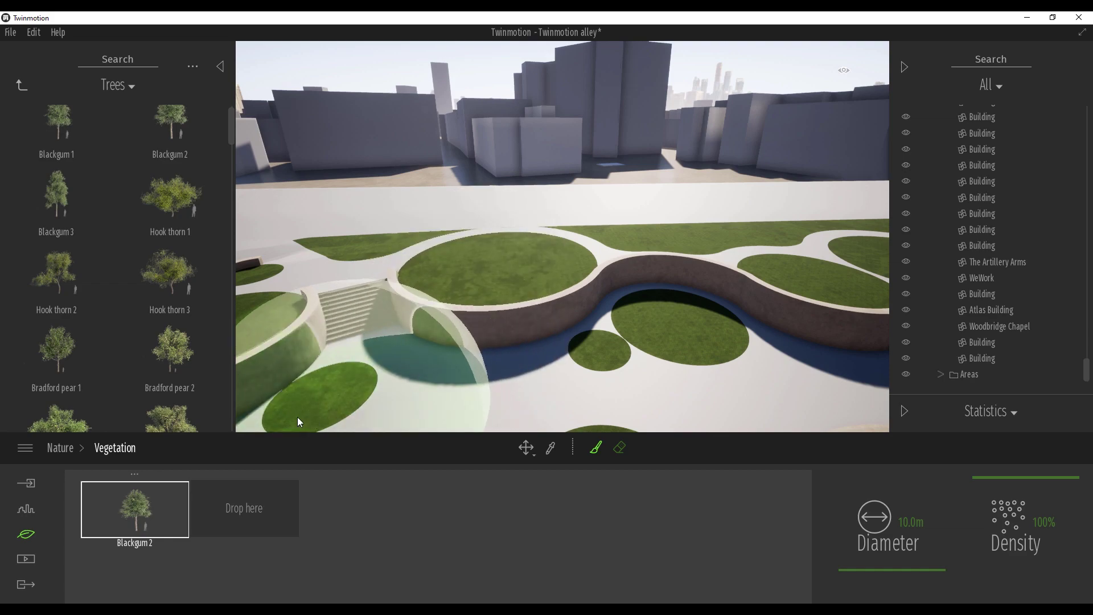
drag(185, 338, 237, 514)
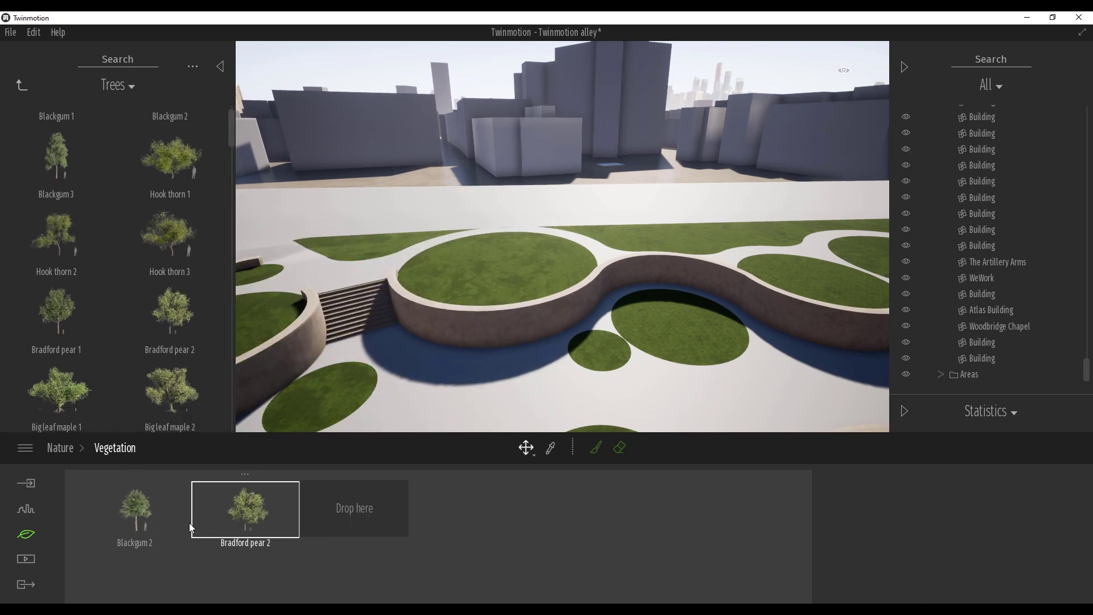
Step: Try painting Bradford pear 2 trees over the raised circular planters with a 10.0 m brush at 100% density, and erase them
click(596, 449)
click(502, 260)
mouse_move(532, 245)
right_down()
mouse_move(541, 212)
mouse_move(533, 246)
mouse_move(512, 251)
right_up()
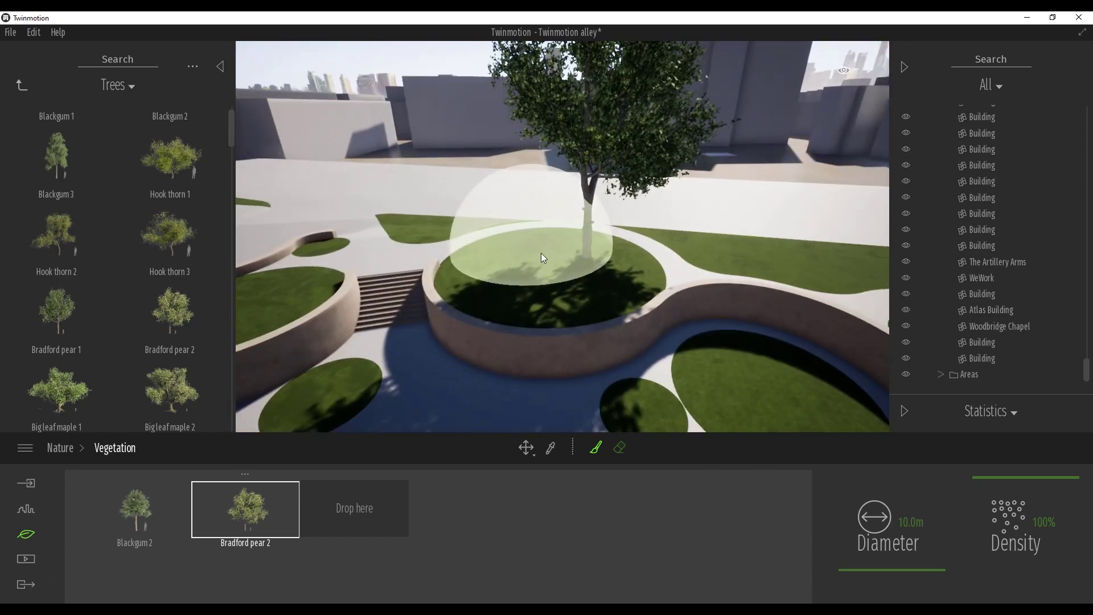
mouse_move(531, 275)
mouse_down()
mouse_move(326, 239)
mouse_move(548, 267)
mouse_move(733, 256)
mouse_up()
mouse_move(658, 317)
right_down()
mouse_move(654, 308)
mouse_move(603, 312)
right_up()
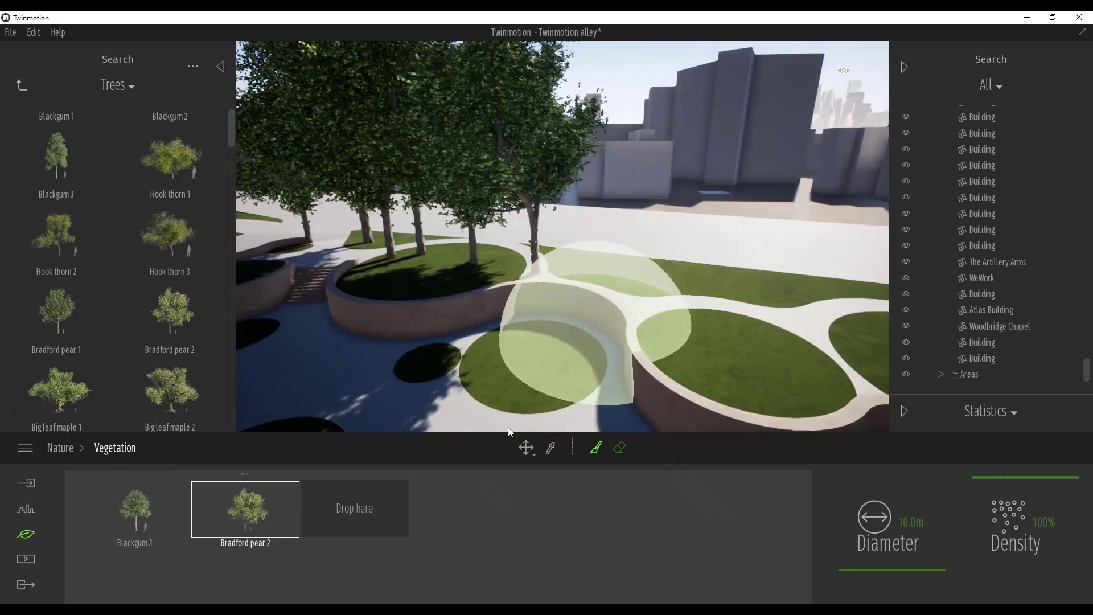
click(620, 448)
drag(538, 263, 325, 243)
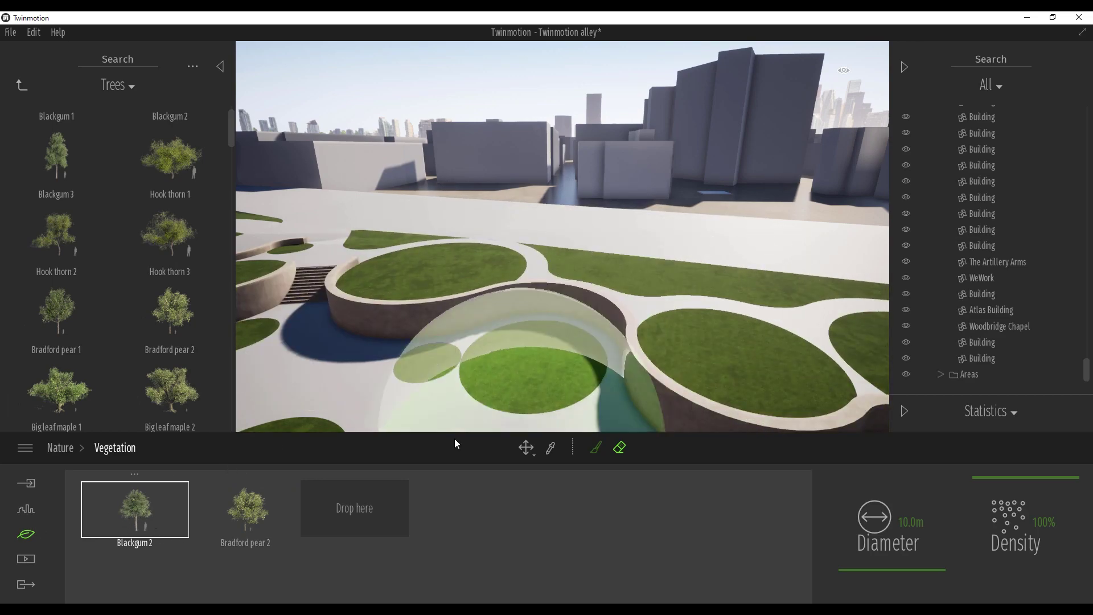
Step: Try painting Blackgum 2 trees across the circular planters with the 10.0 m brush, and erase them
mouse_move(687, 427)
mouse_down()
mouse_move(712, 309)
mouse_move(561, 270)
mouse_move(432, 273)
mouse_move(449, 436)
mouse_up()
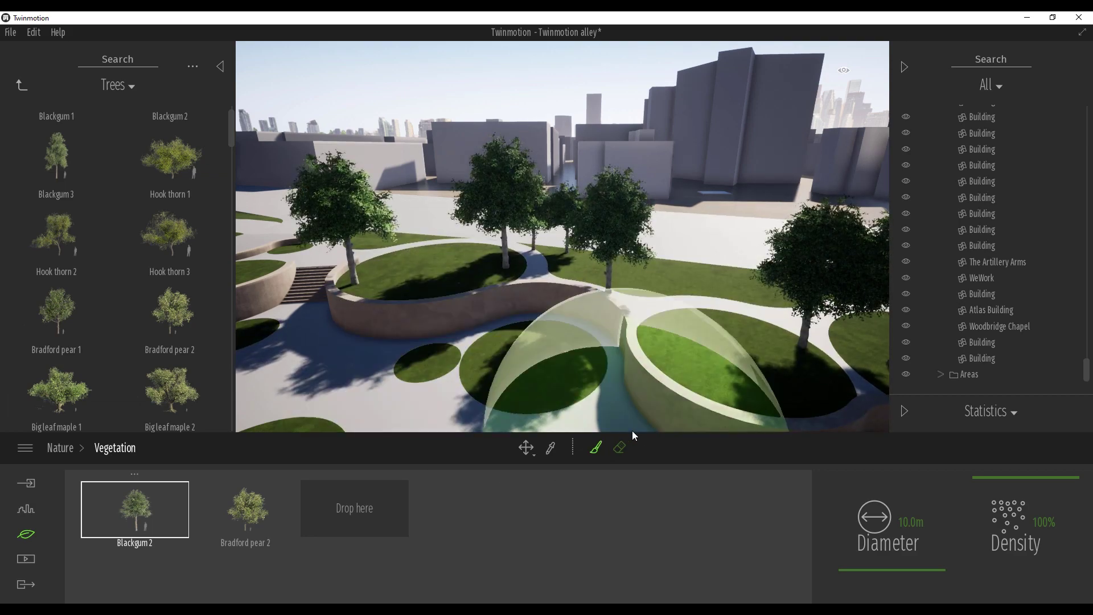
click(622, 445)
mouse_move(431, 348)
mouse_down()
mouse_move(359, 293)
mouse_move(522, 246)
mouse_move(660, 323)
mouse_move(691, 366)
mouse_move(715, 349)
mouse_move(763, 368)
mouse_up()
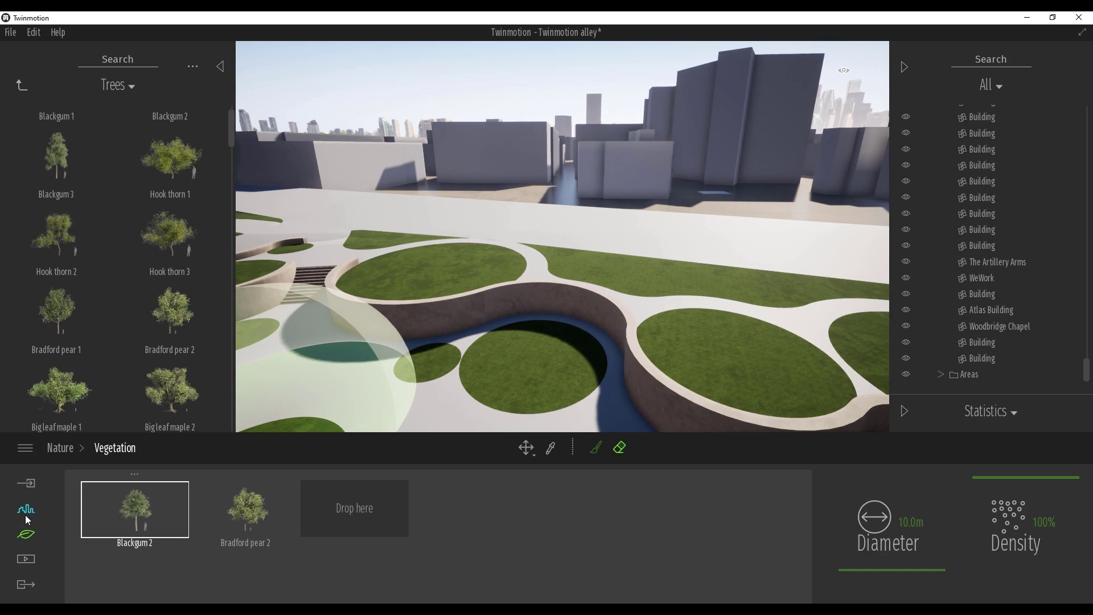
Step: Place a single Bradford pear 2 tree in a small circular lawn between the curved walls
click(194, 314)
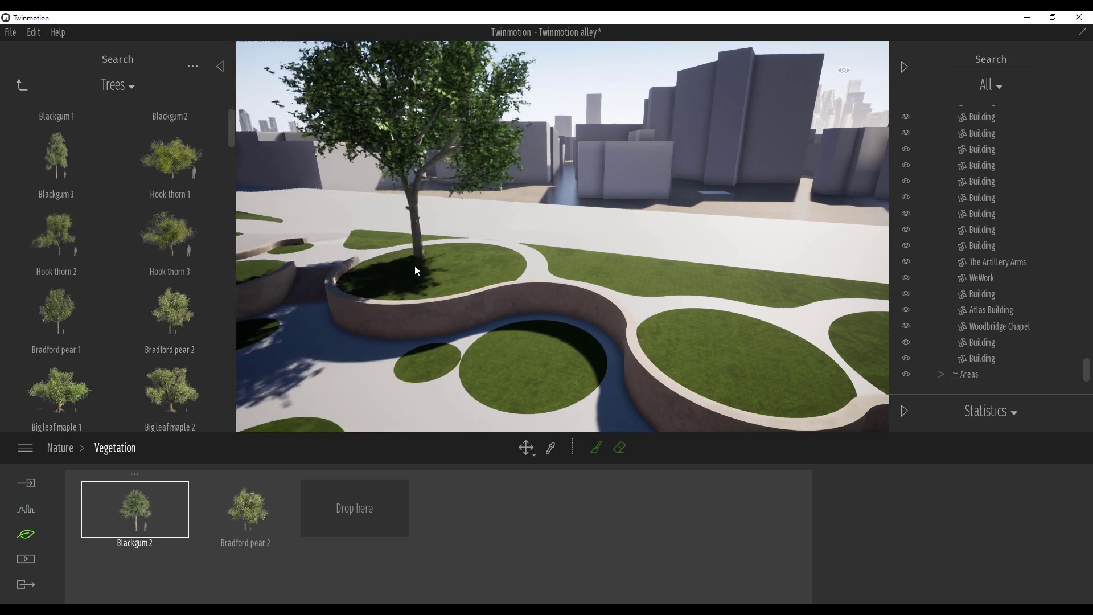
scroll(191, 346, down, 3)
drag(413, 272, 428, 364)
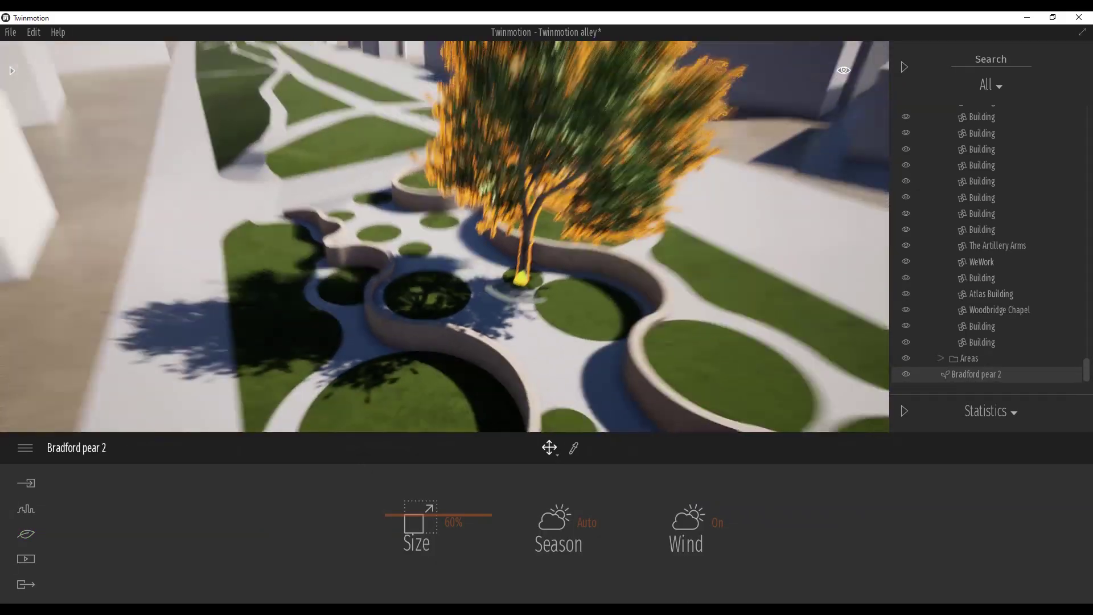
right_drag(444, 376, 491, 389)
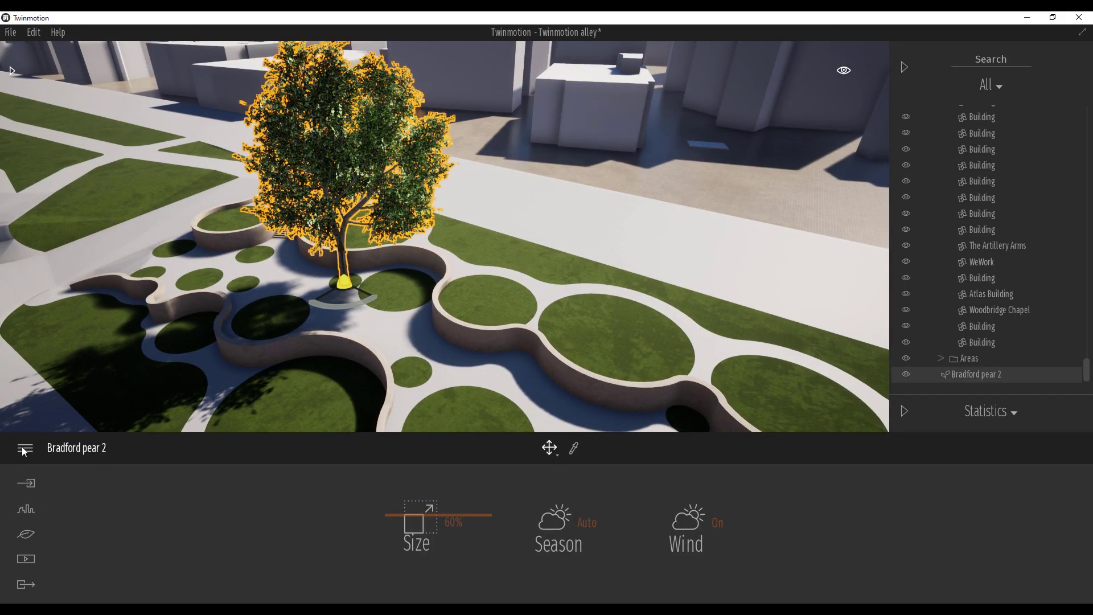
Step: Place two more Bradford pear 2 trees in the small circular lawns on either side of the first tree
click(12, 73)
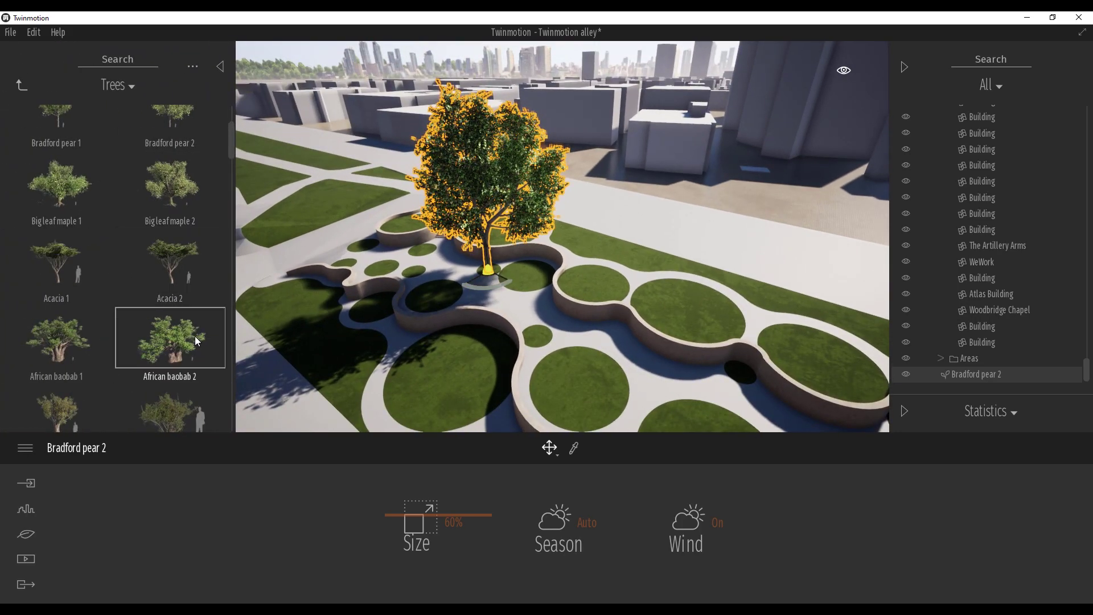
scroll(151, 318, up, 3)
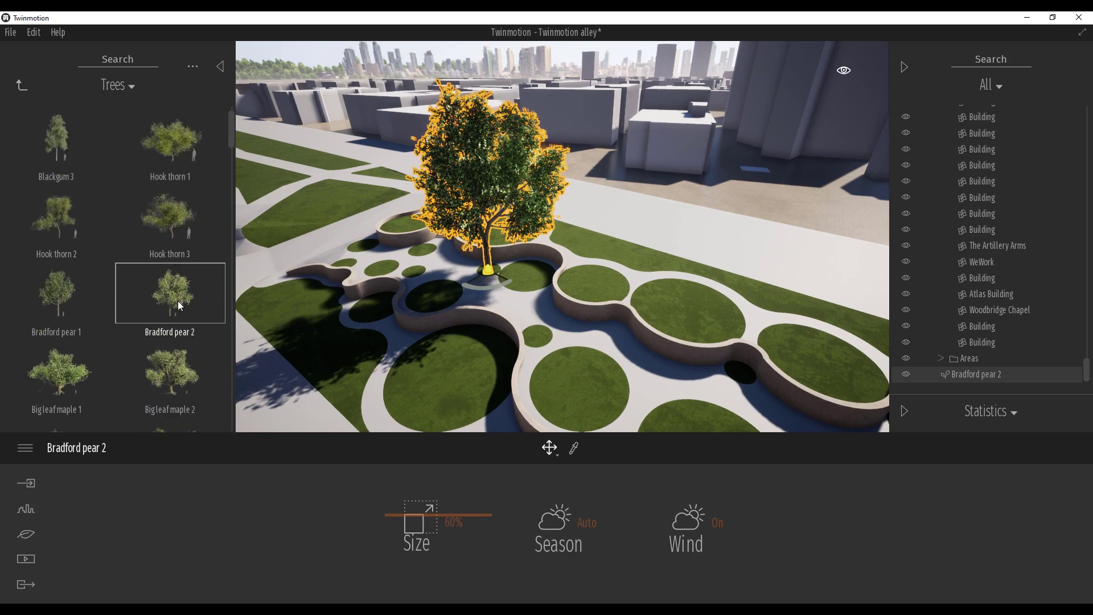
drag(181, 305, 538, 340)
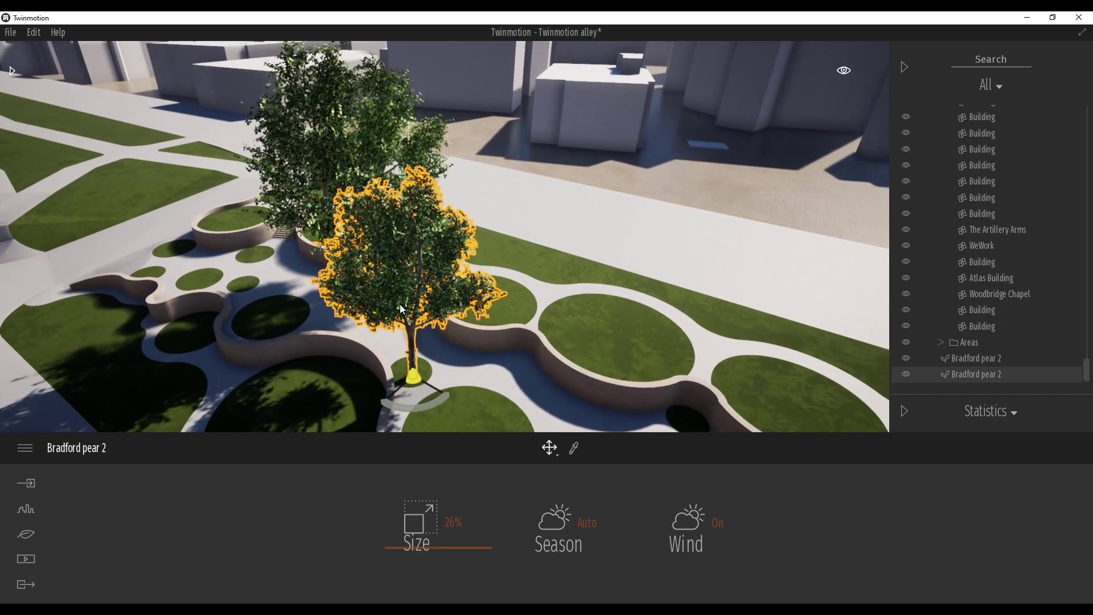
click(12, 70)
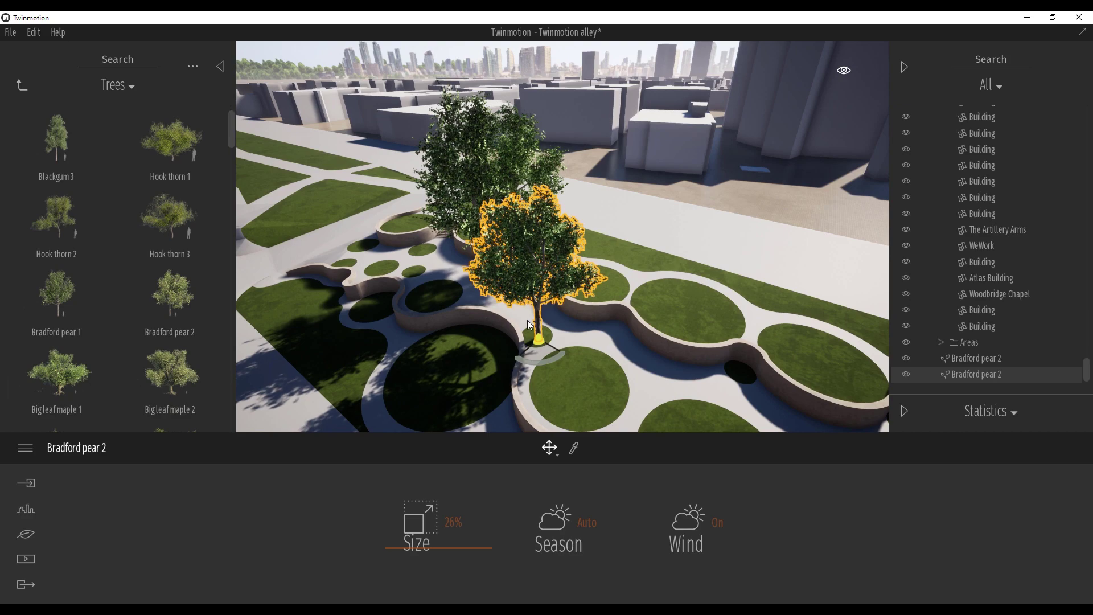
drag(181, 310, 416, 270)
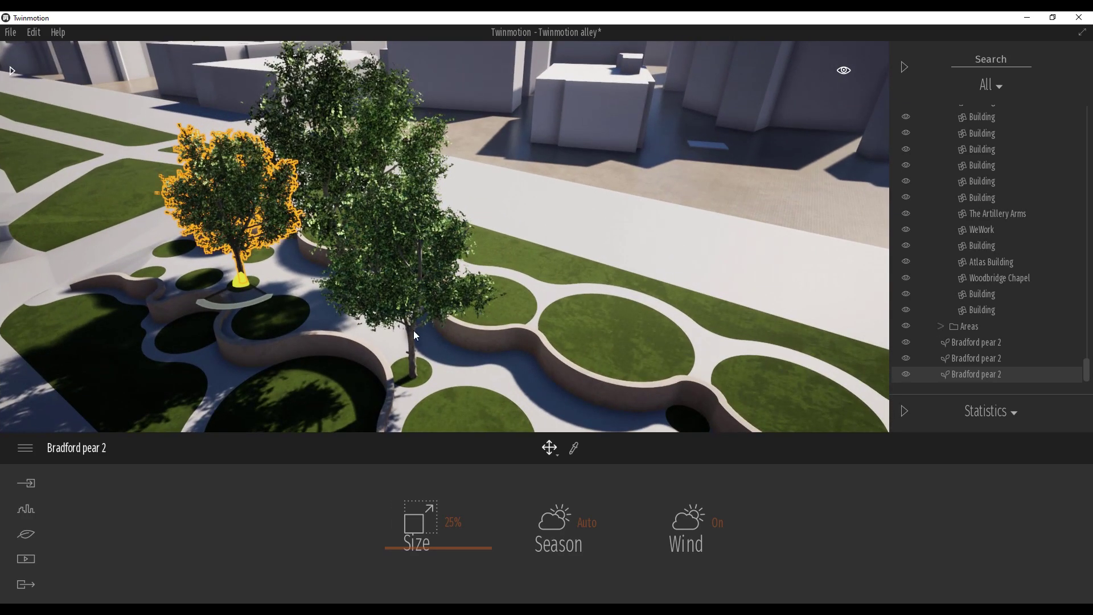
Step: Place two Bradford pear 2 trees in the next small circular lawns along the alley, one of them against the curved wall
right_drag(283, 267, 319, 314)
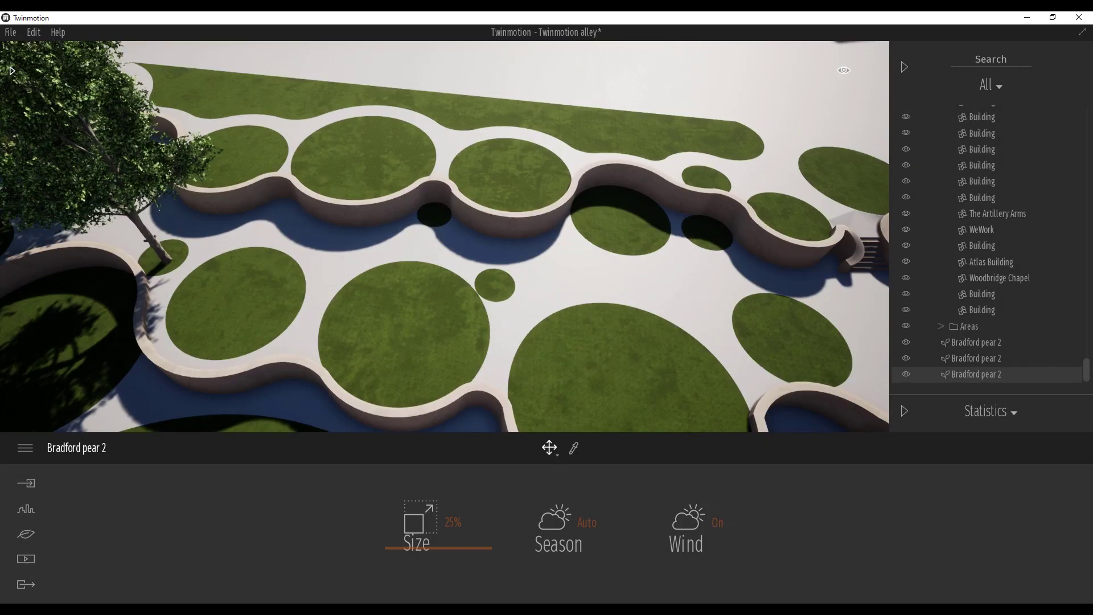
click(13, 71)
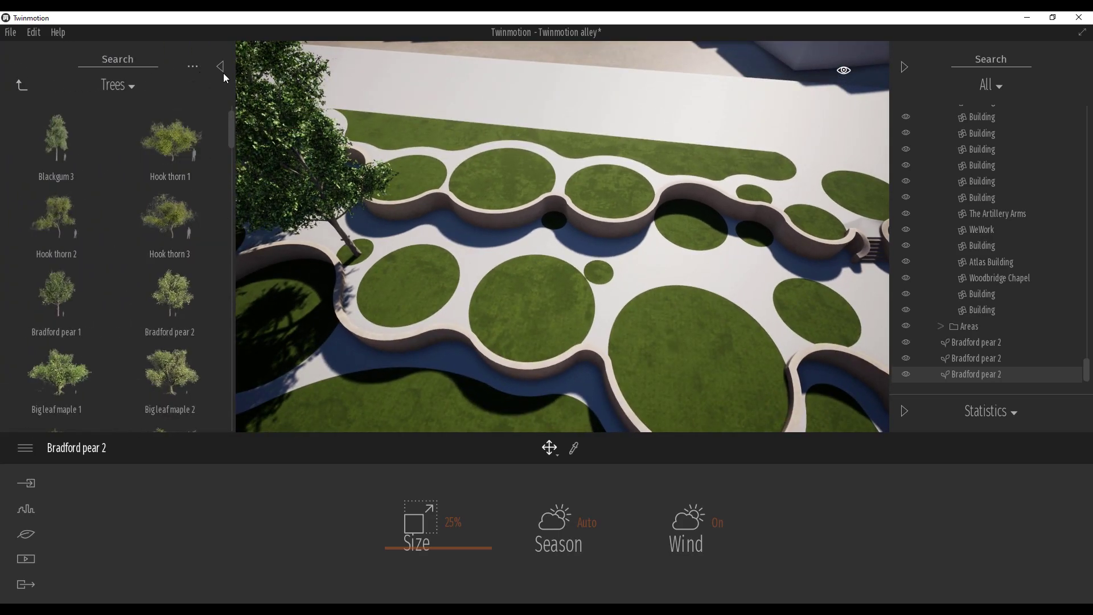
drag(182, 329, 555, 224)
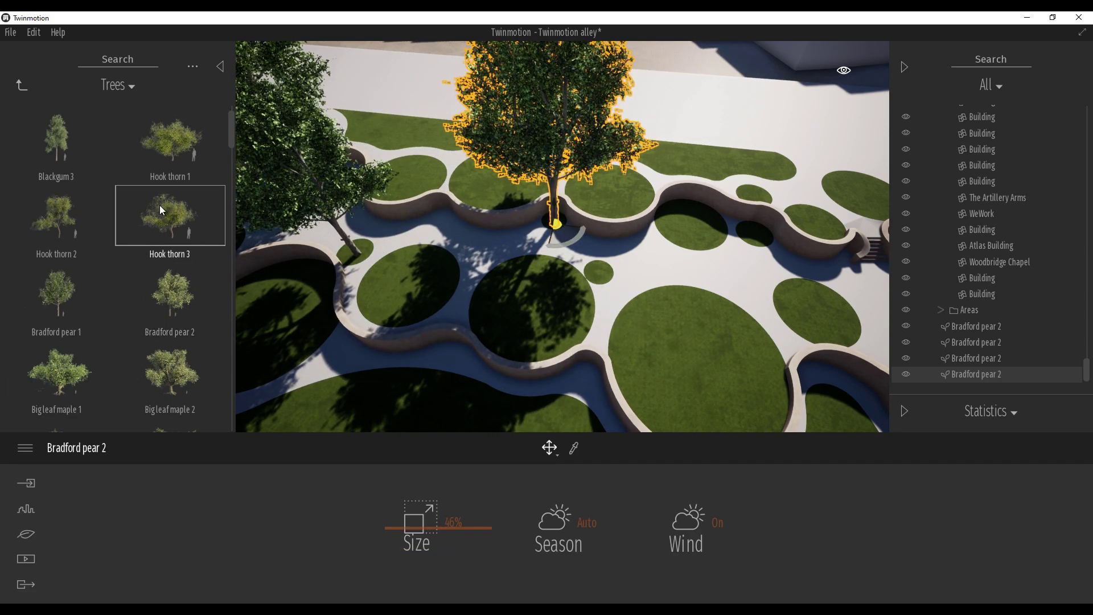
drag(167, 289, 604, 272)
Step: Place two Bradford pear 2 trees in the shaded circular lawns on both sides of the wall stairs
key(d)
right_drag(595, 275, 557, 270)
mouse_move(363, 208)
drag(384, 204, 388, 196)
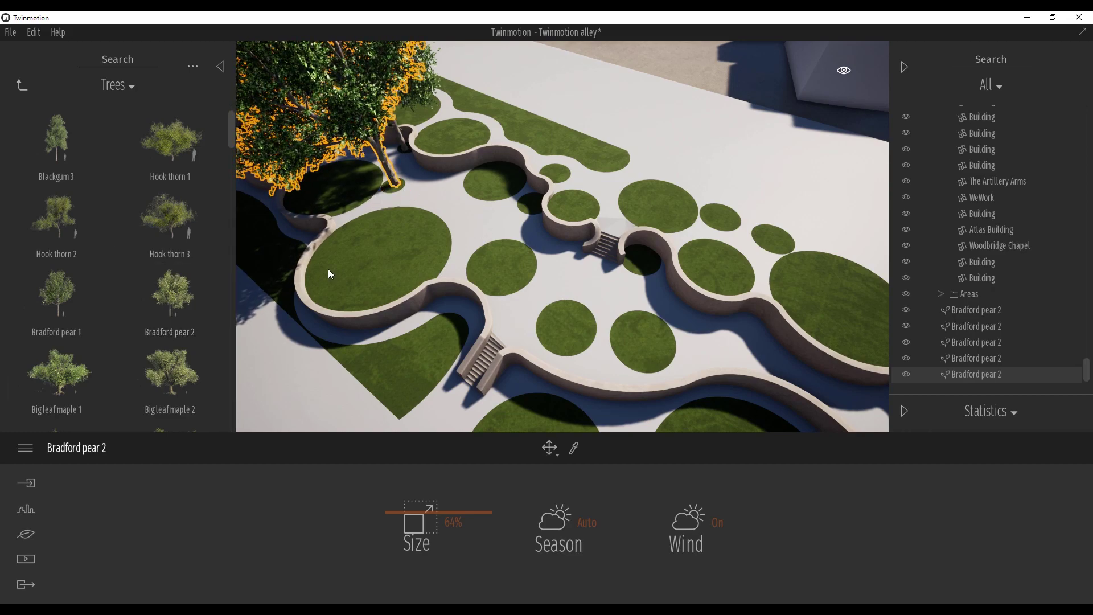
click(531, 205)
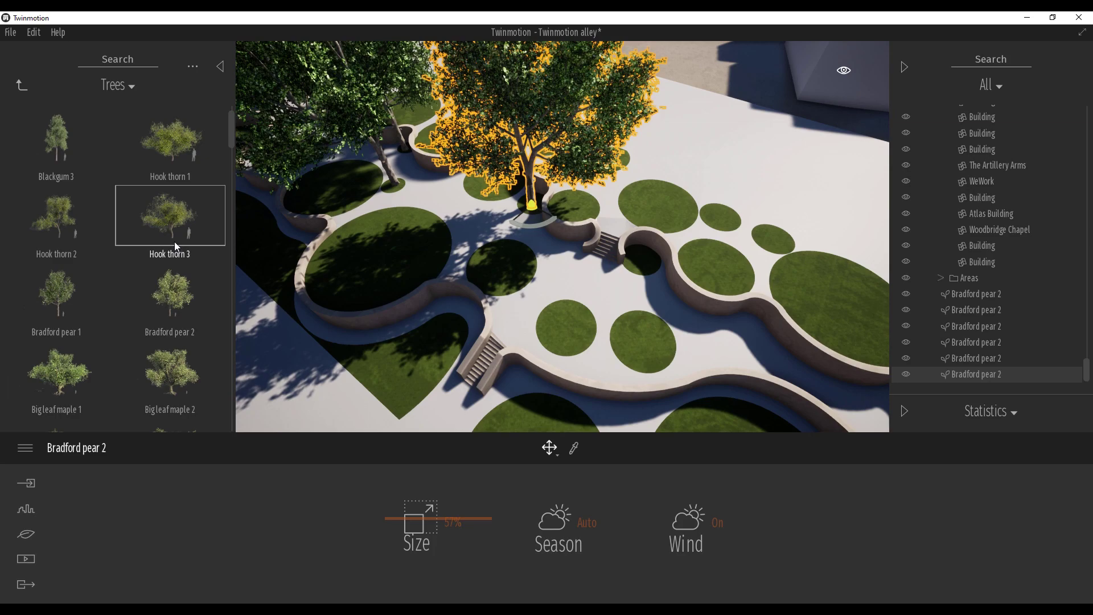
drag(179, 312, 637, 264)
Step: Place a Bradford pear 2 and a Hook thorn 1 tree around the small round lawns beyond the stairs
right_drag(579, 330, 483, 279)
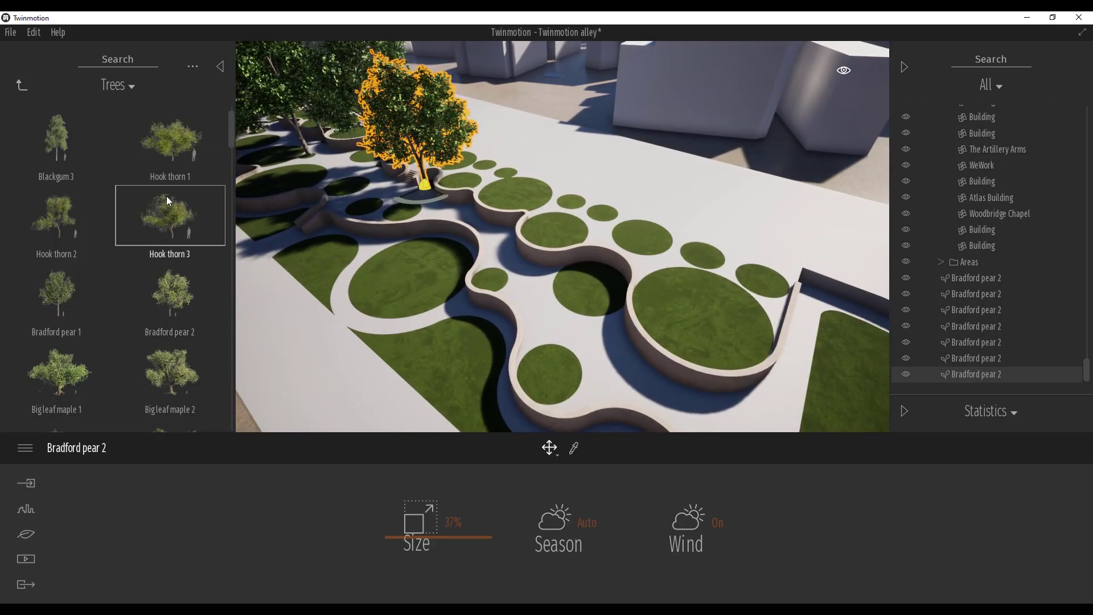
drag(156, 301, 566, 196)
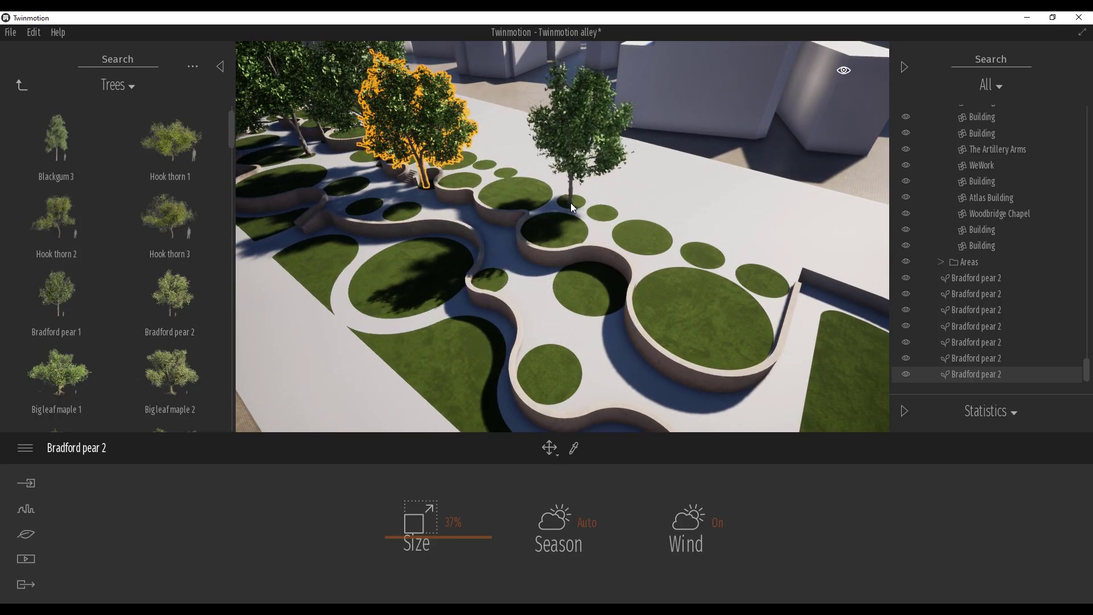
scroll(173, 166, up, 1)
drag(178, 193, 507, 241)
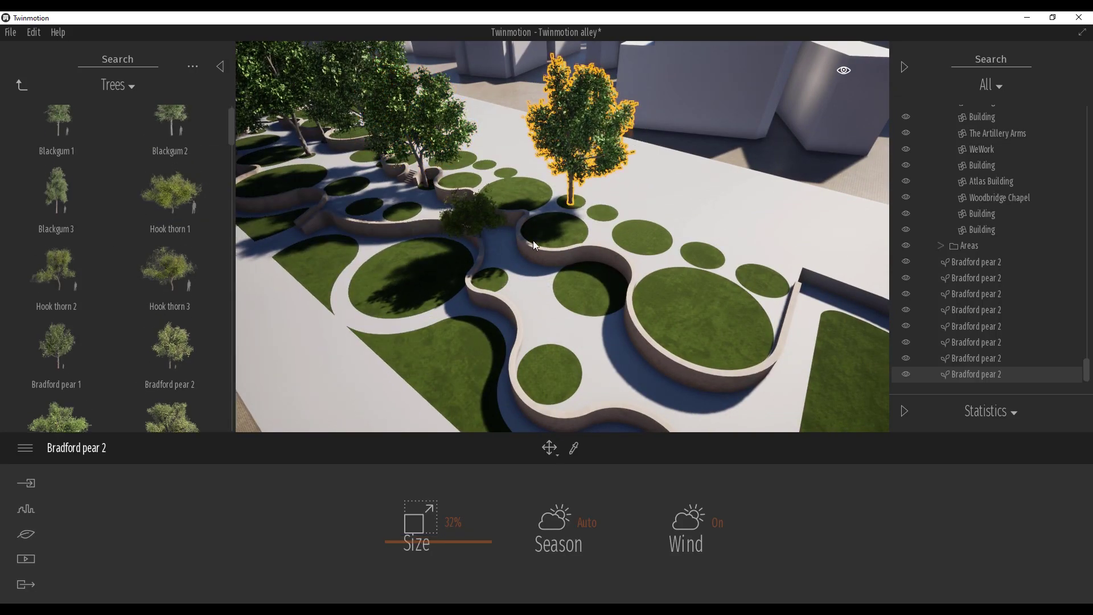
drag(504, 286, 608, 214)
Step: Place four more Bradford pear 2 trees in the circular lawns inside and outside the curved walls
drag(171, 348, 495, 282)
drag(209, 345, 763, 279)
drag(164, 329, 647, 237)
drag(170, 322, 547, 372)
Step: Place a Bradford pear 2 and a Bradford pear 1 tree in the two small round lawns at the alley's end
shift+middle_drag(547, 371, 412, 273)
right_drag(413, 273, 520, 368)
key(w)
key(w)
key(s)
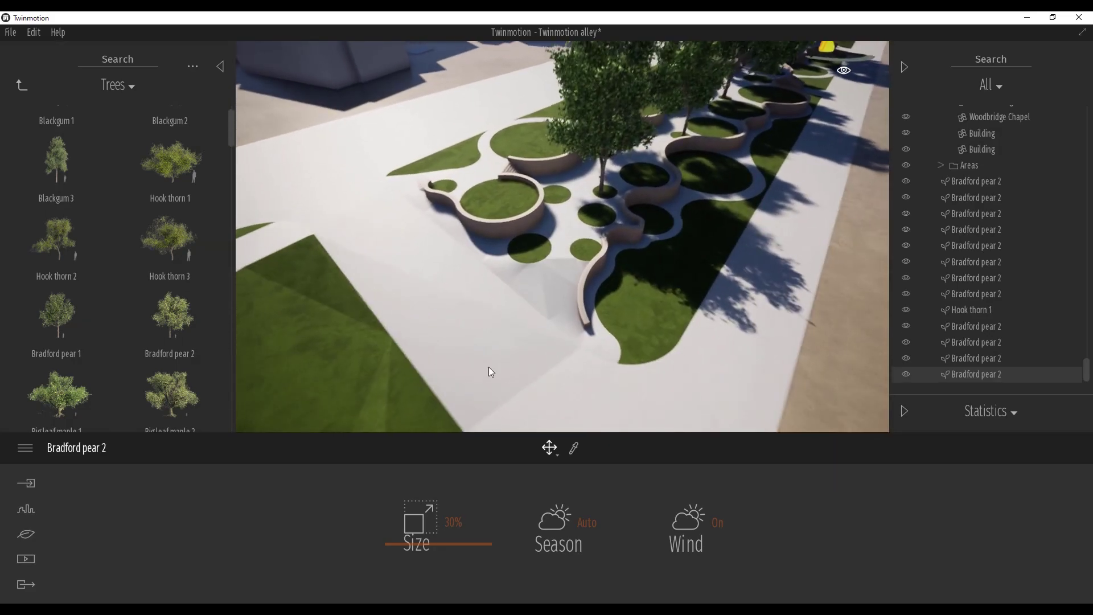
drag(186, 330, 586, 250)
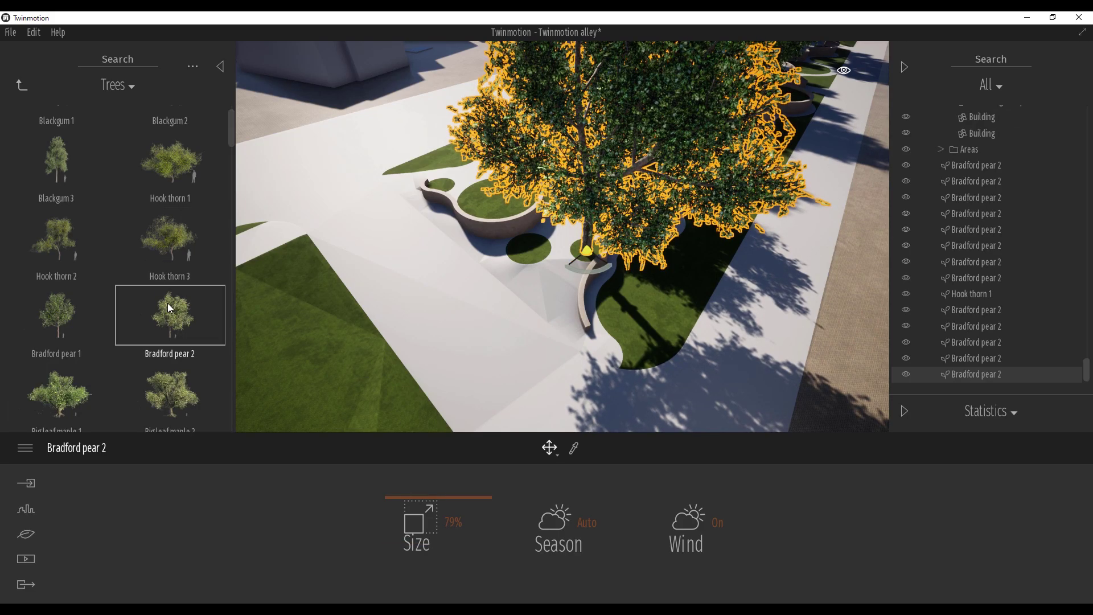
drag(63, 319, 527, 246)
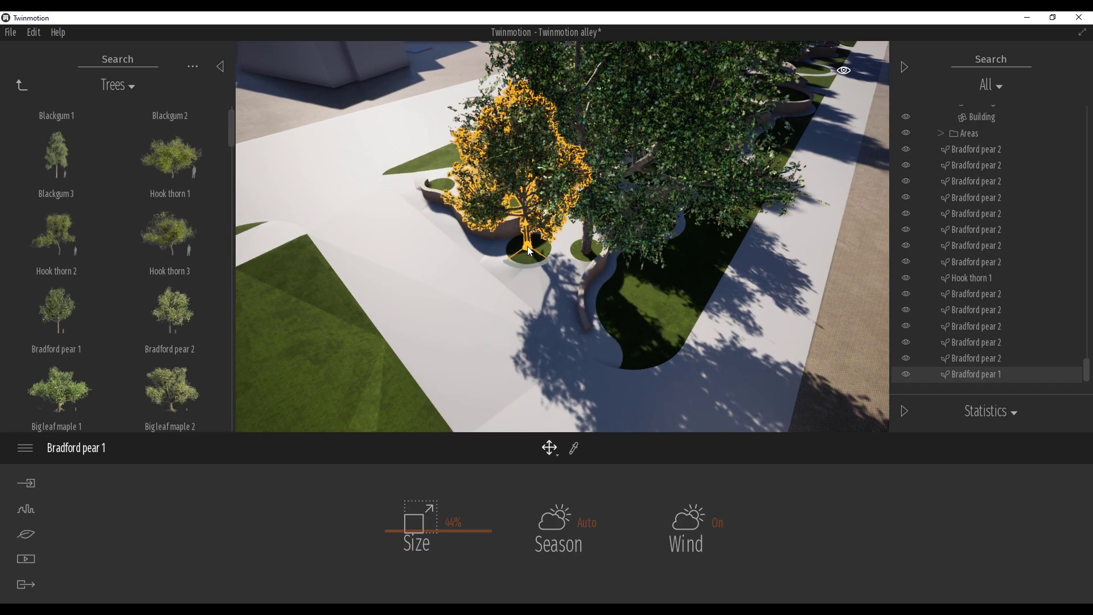
Step: Place a Bradford pear 2 tree in the small round lawn enclosed by the last curved wall
key(a)
right_drag(527, 246, 585, 244)
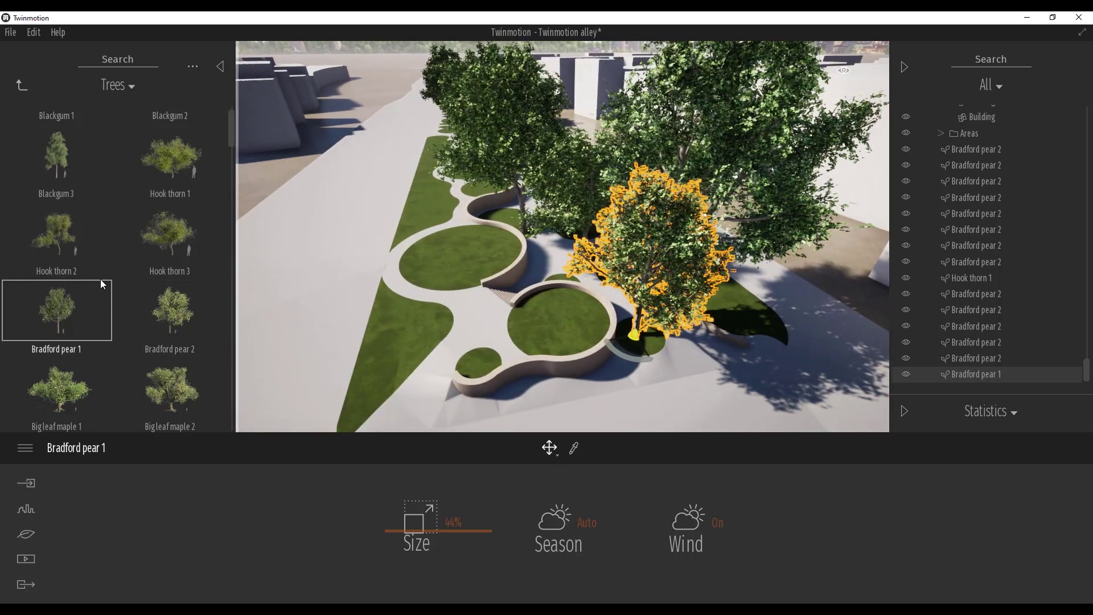
drag(174, 291, 483, 362)
Step: Examine the planted trees along the alley from path level between the curved walls and from above
shift+middle_drag(482, 362, 444, 273)
key(s)
right_drag(482, 362, 464, 287)
key(w)
key(s)
key(s)
key(d)
key(a)
key(w)
key(s)
key(w)
key(Up)
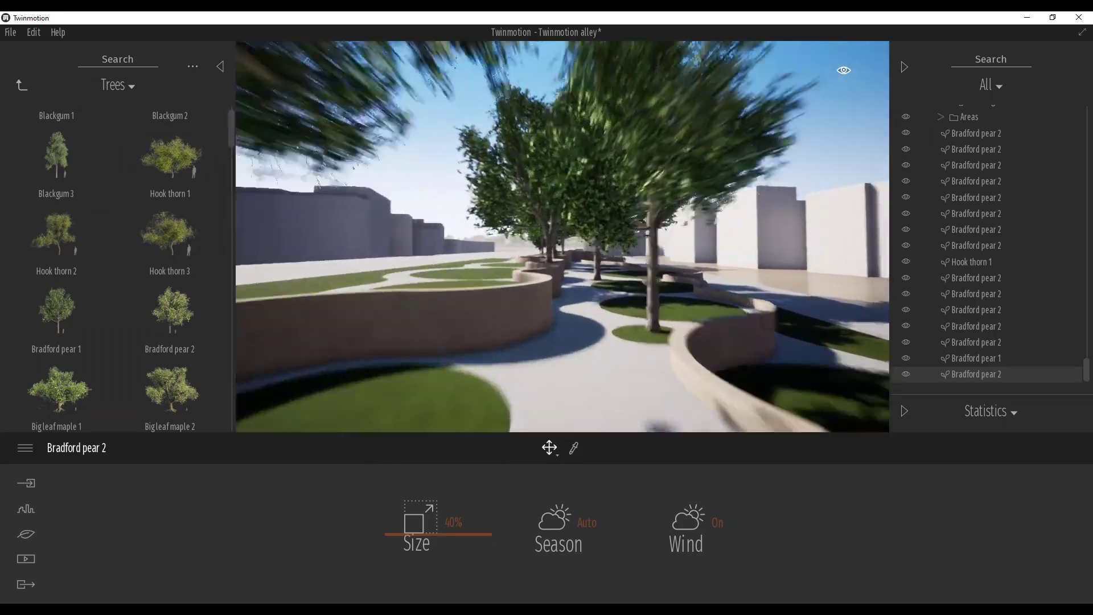
key(Up)
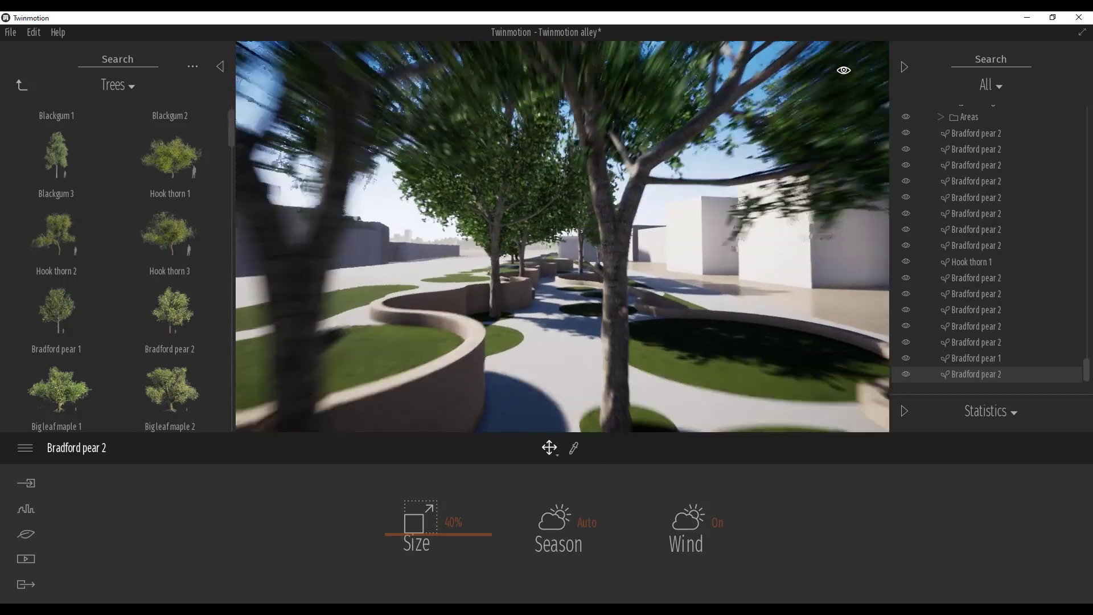
key(Up)
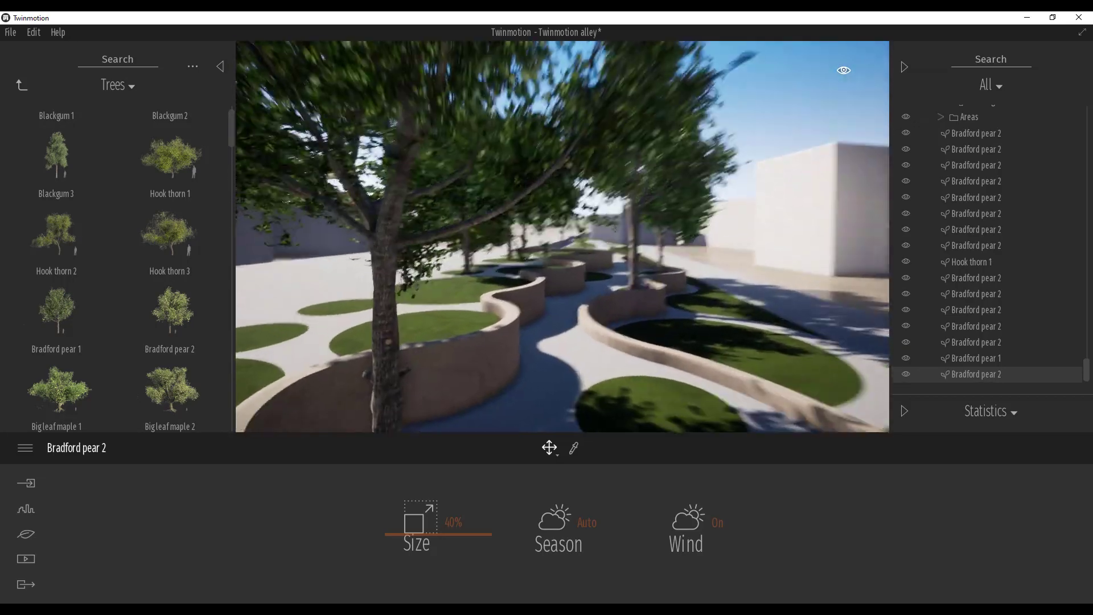
key(Down)
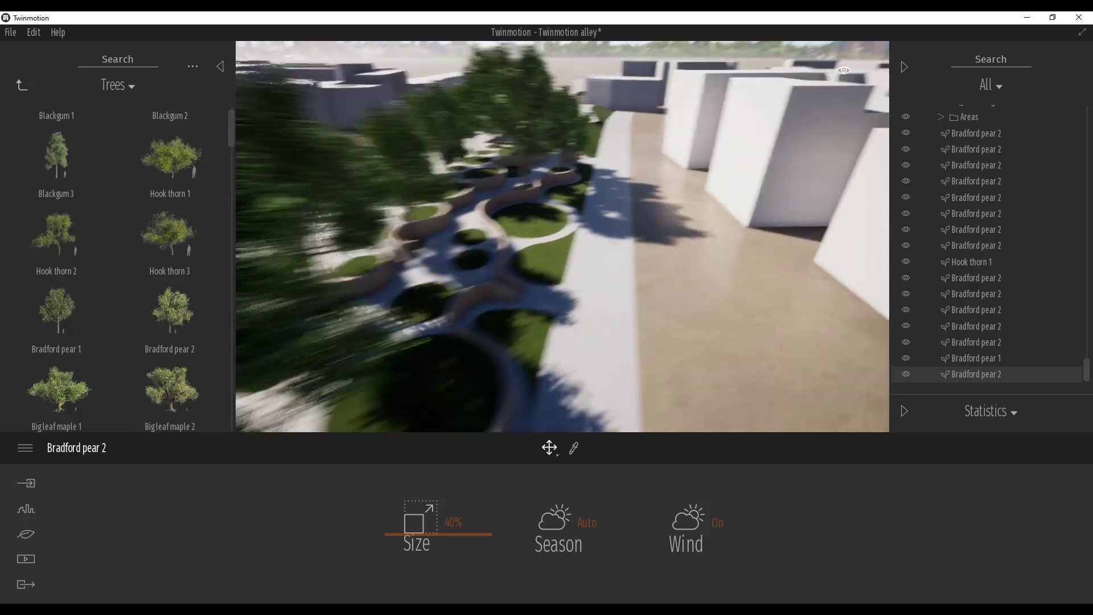
key(Down)
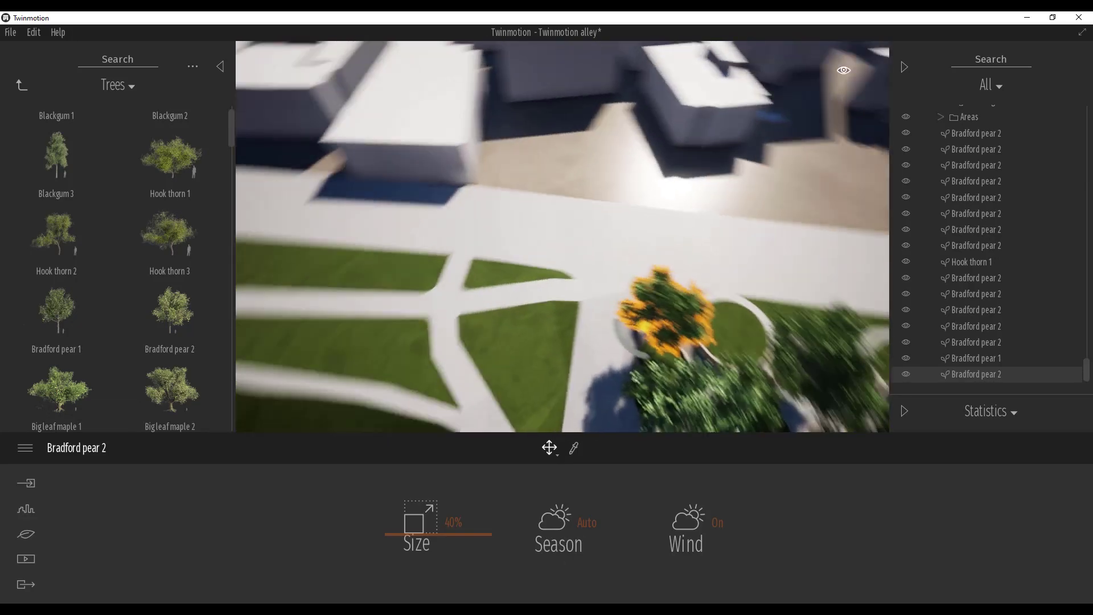
Step: Place Bradford pear 2 trees on the angular lawns beyond the end of the curved walls
shift+middle_drag(563, 236, 609, 236)
mouse_move(483, 362)
shift+middle_down()
mouse_move(538, 362)
mouse_move(483, 362)
shift+middle_up()
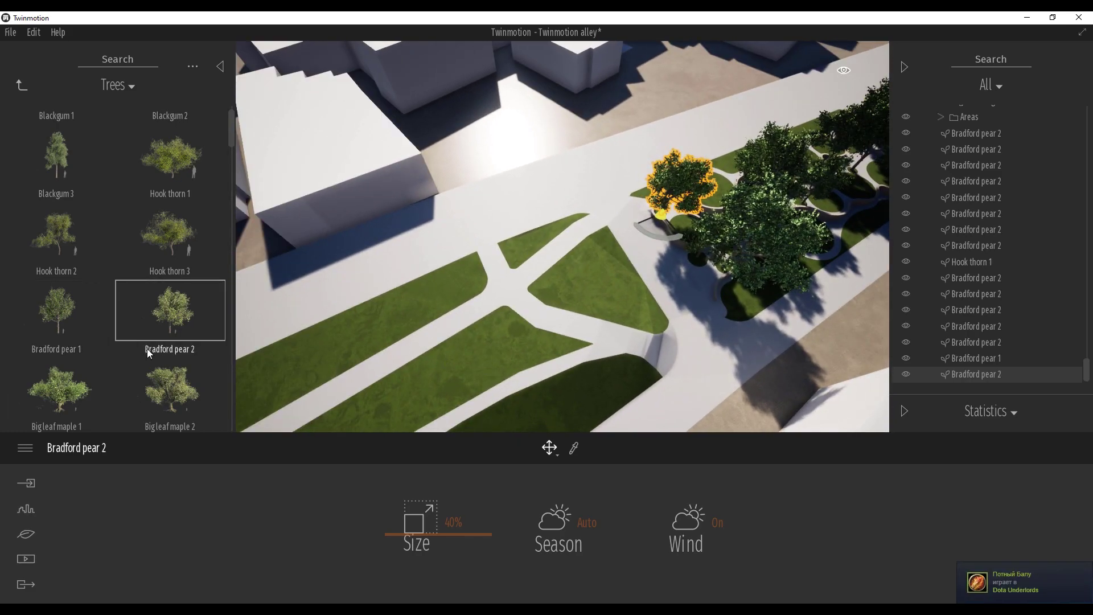
drag(166, 329, 561, 293)
drag(171, 310, 508, 341)
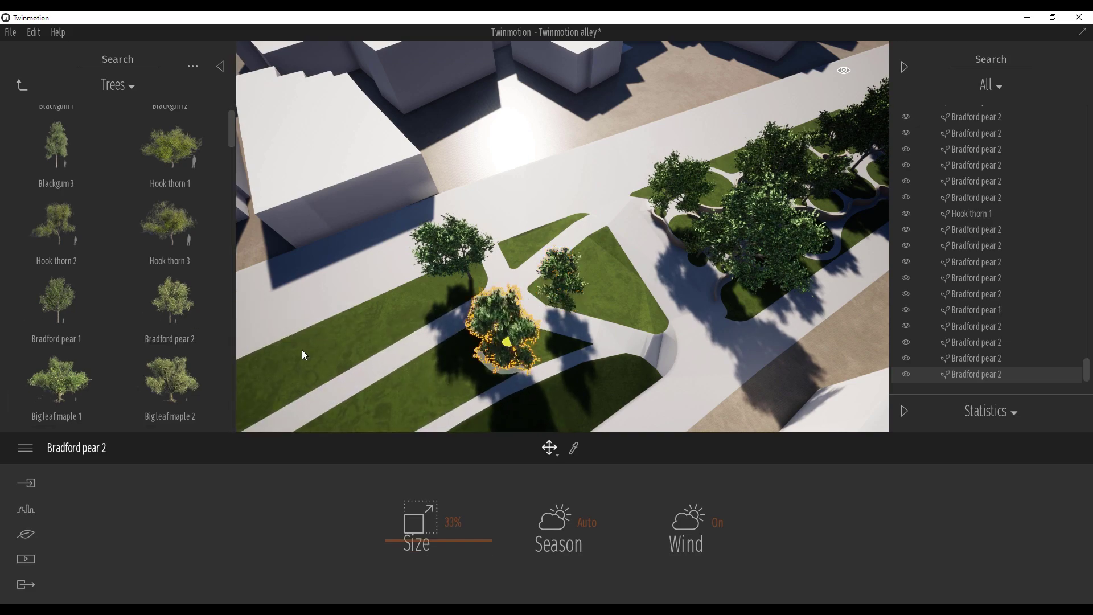
Step: Place Bradford pear 2 trees around the path junction and on the adjoining lawn strips beyond the curved walls
drag(192, 318, 611, 382)
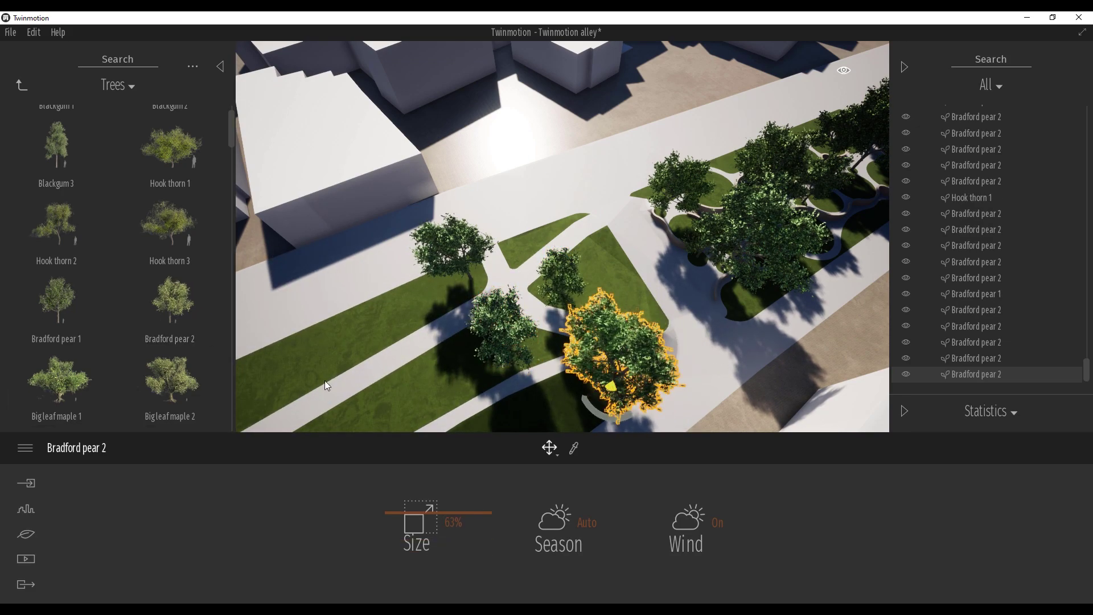
drag(158, 313, 537, 247)
right_drag(537, 247, 655, 304)
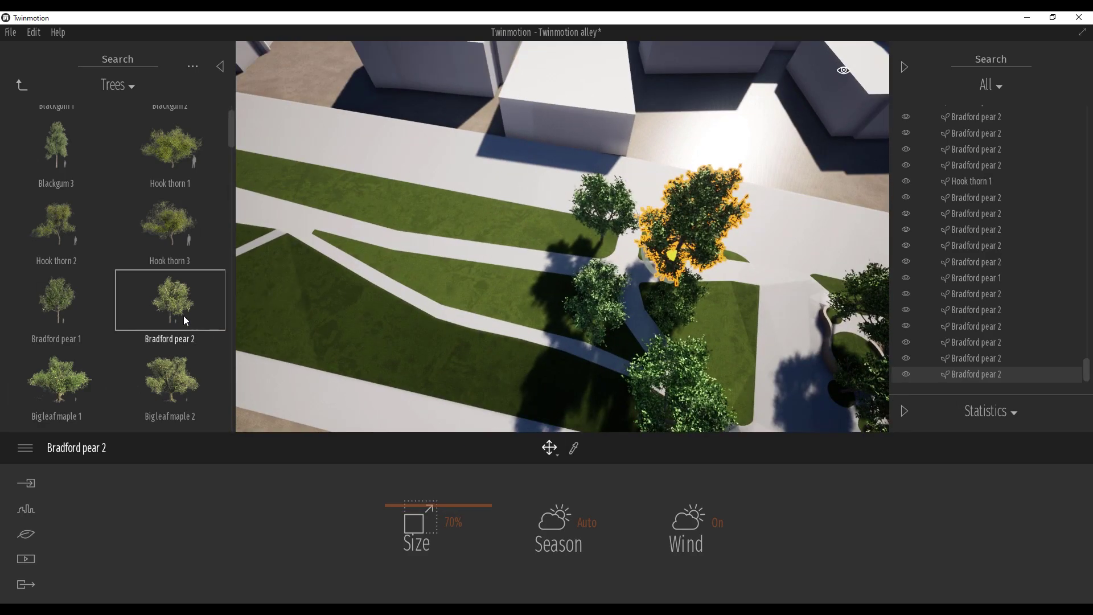
drag(526, 210, 518, 229)
drag(201, 308, 412, 219)
drag(171, 300, 492, 297)
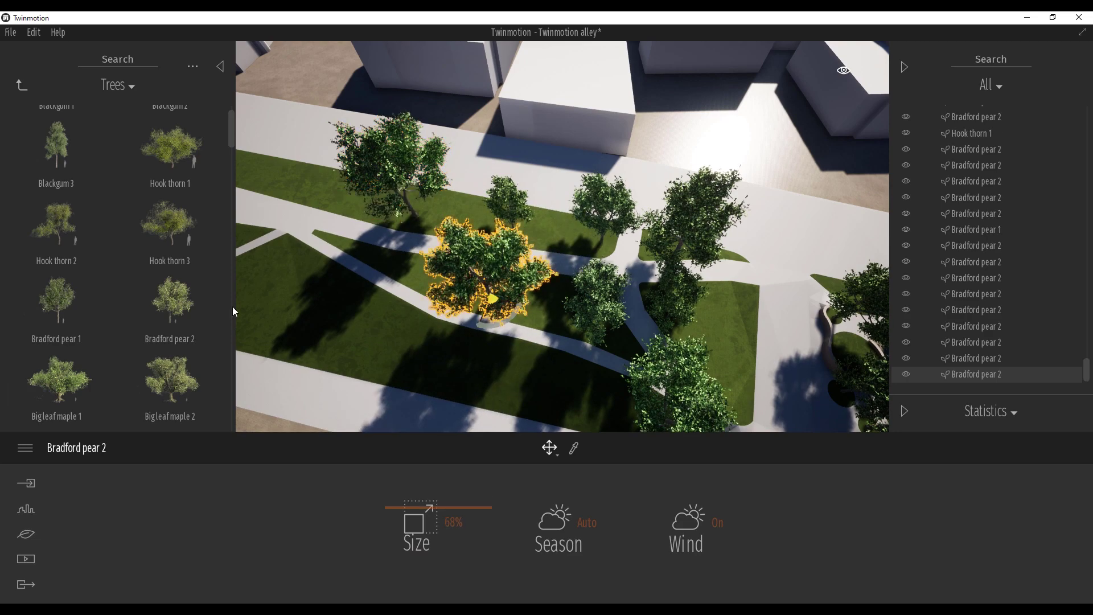
Step: Place more Bradford pear 2 trees on the lawns on either side of the narrow diagonal path
drag(222, 302, 401, 267)
drag(140, 307, 537, 367)
drag(171, 300, 440, 344)
key(a)
right_drag(440, 344, 592, 385)
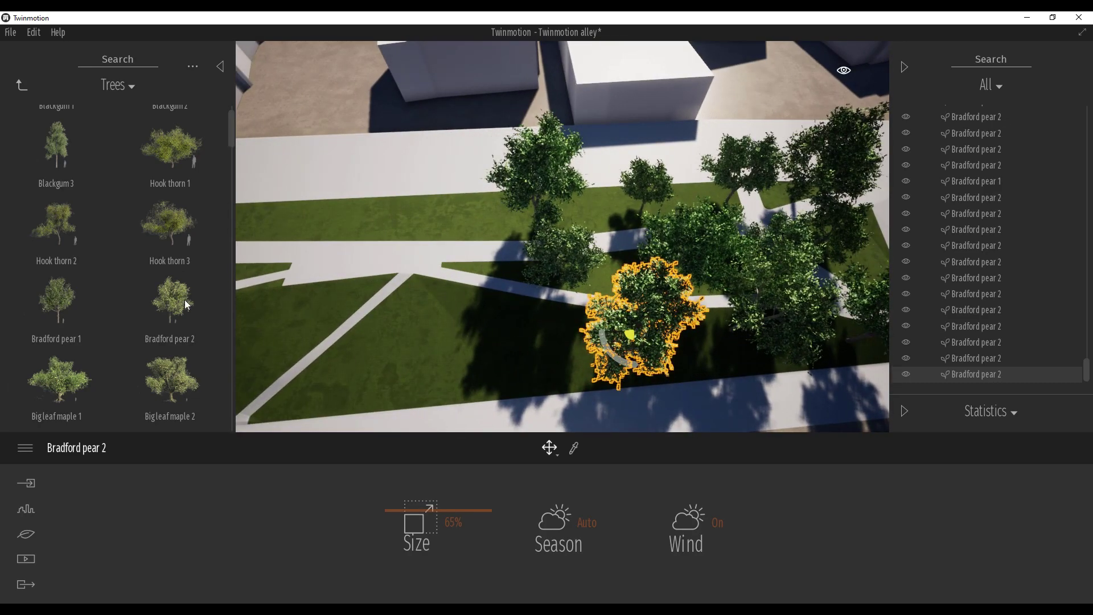
Step: Continue the Bradford pear 2 planting on the lawns around the path fork farther from the walls
drag(180, 312, 329, 305)
drag(221, 323, 317, 229)
drag(188, 301, 405, 229)
drag(171, 301, 477, 229)
Step: Try a single Grass 1 clump on the lawn beside the end of the curved wall and delete it
right_drag(477, 229, 597, 134)
key(w)
key(w)
key(w)
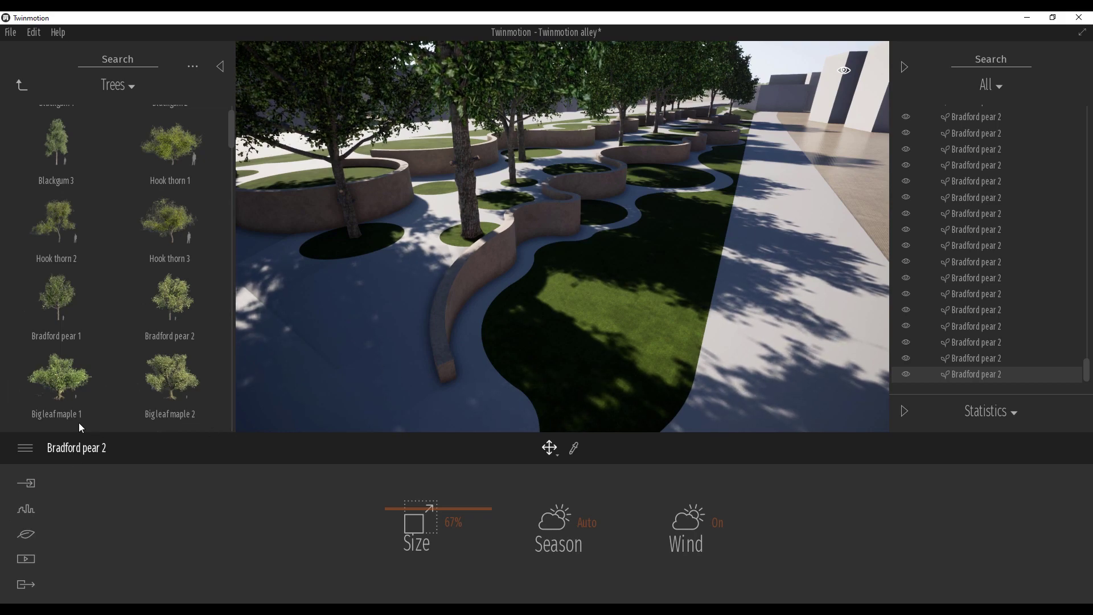
click(19, 88)
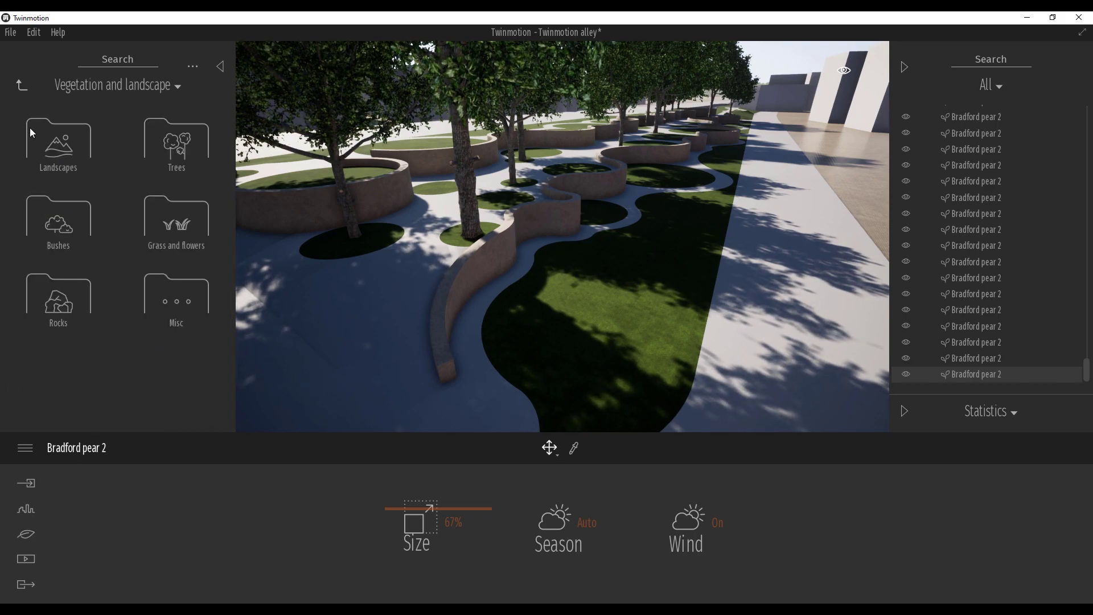
click(193, 242)
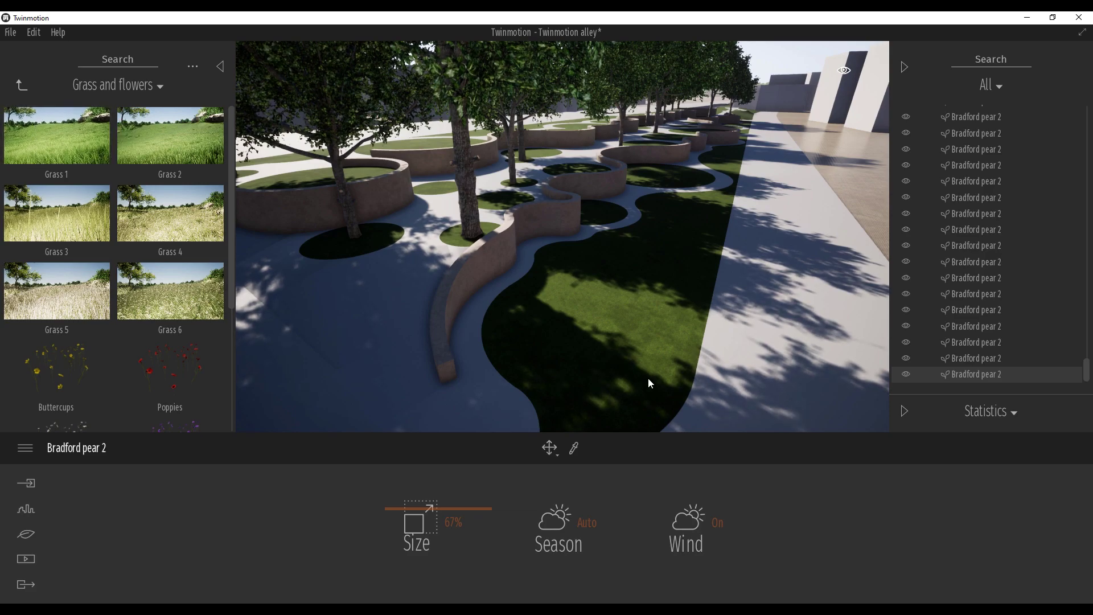
drag(626, 331, 630, 317)
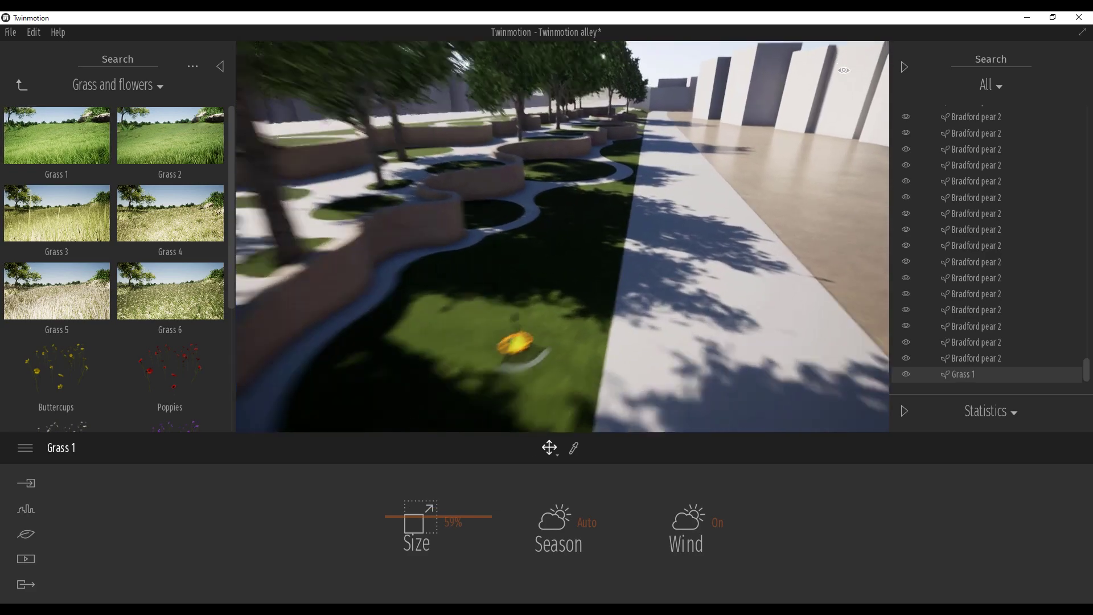
right_drag(703, 334, 686, 346)
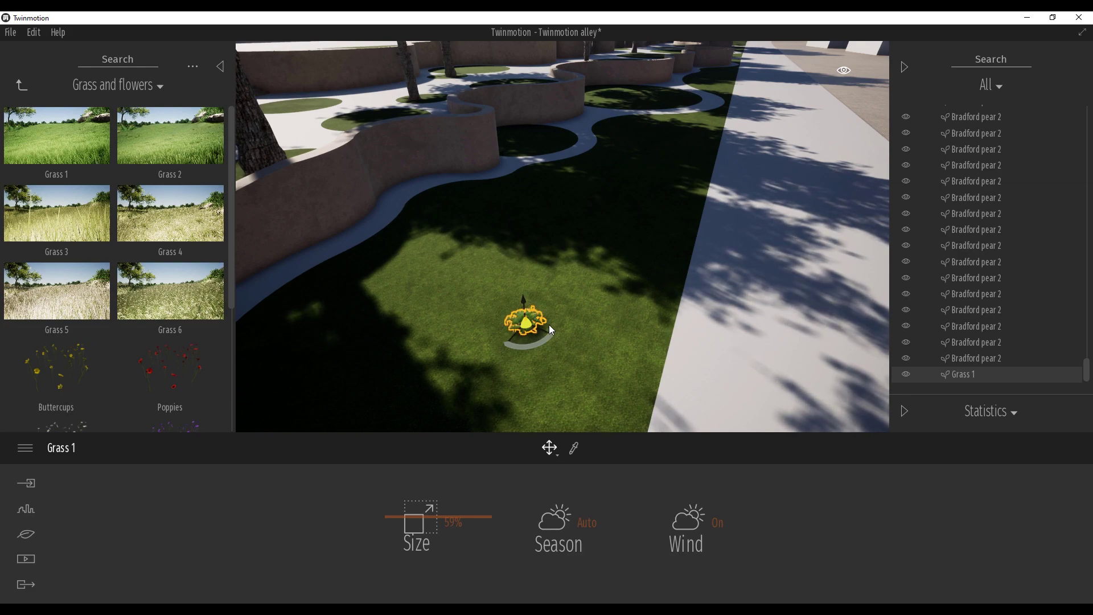
key(Delete)
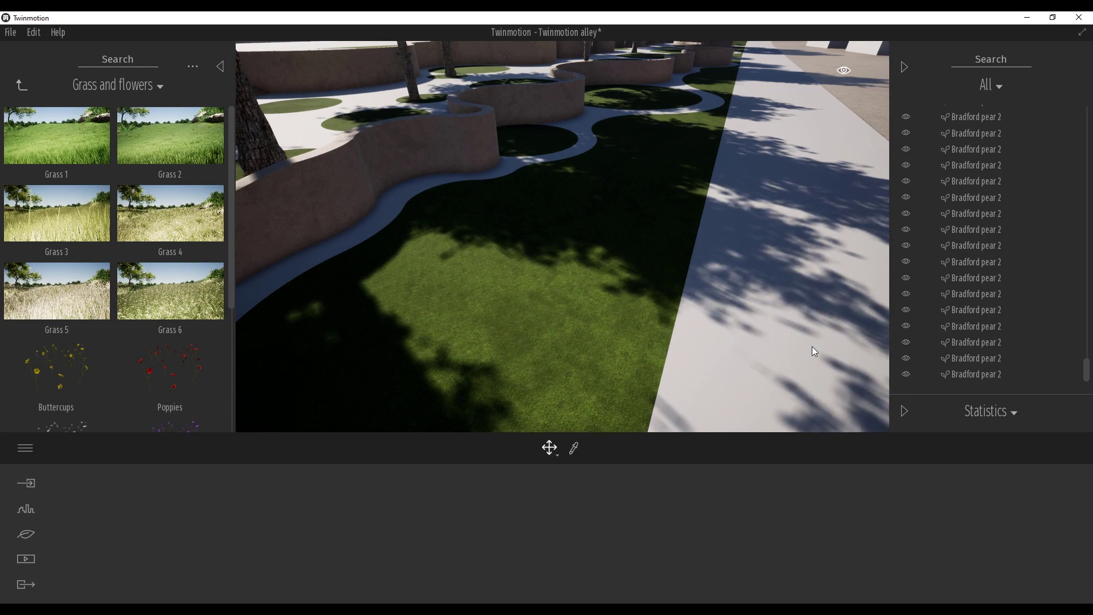
Step: Collapse the Roads and Buildings containers within Context in the scene graph
drag(1088, 369, 1091, 251)
scroll(991, 239, up, 12)
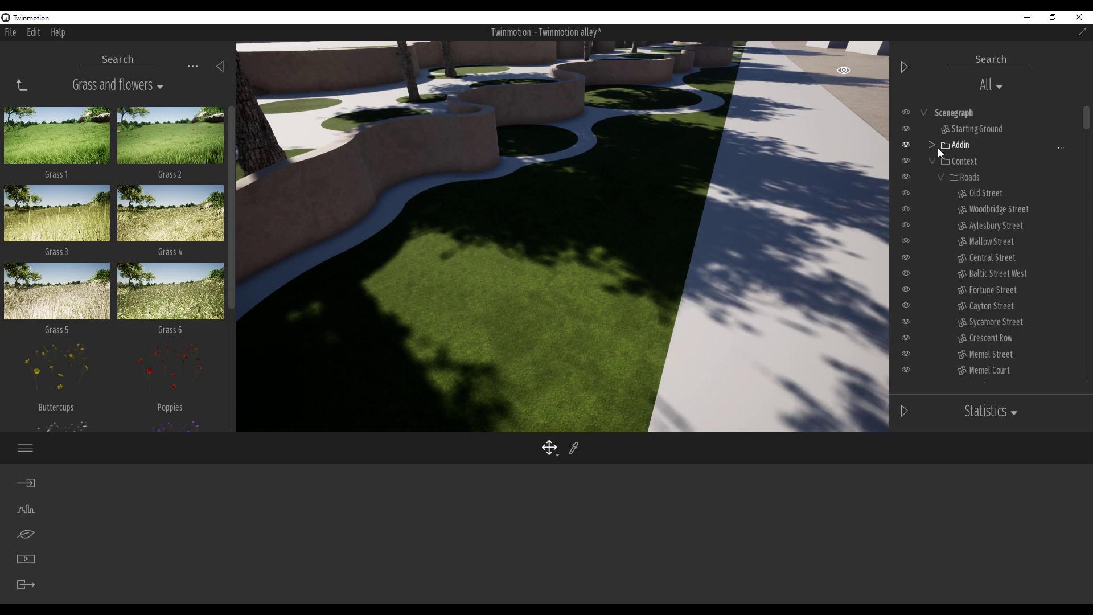
click(938, 178)
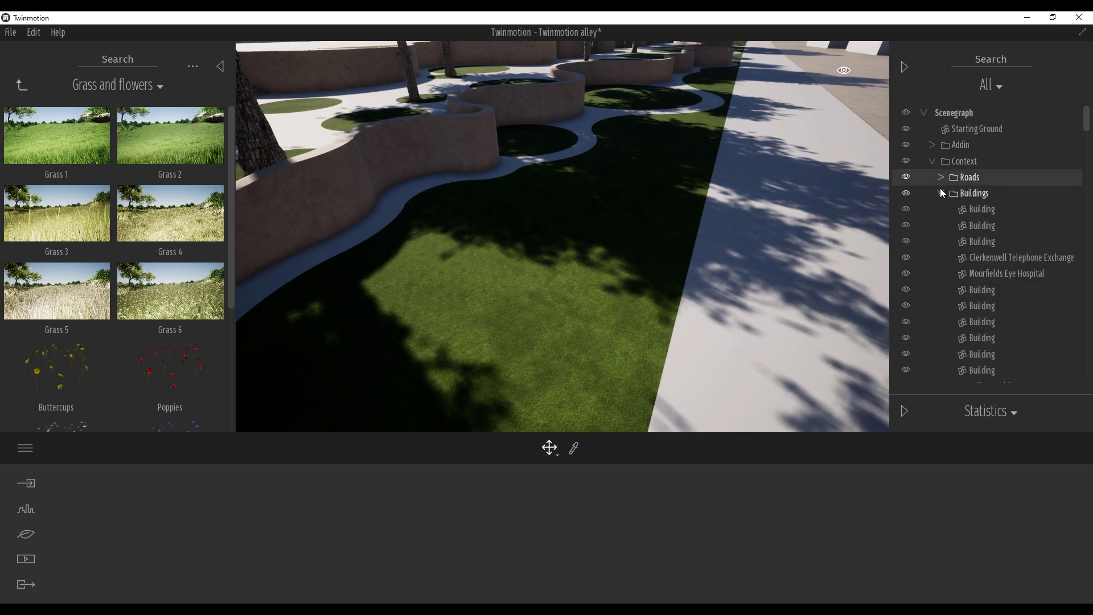
click(942, 194)
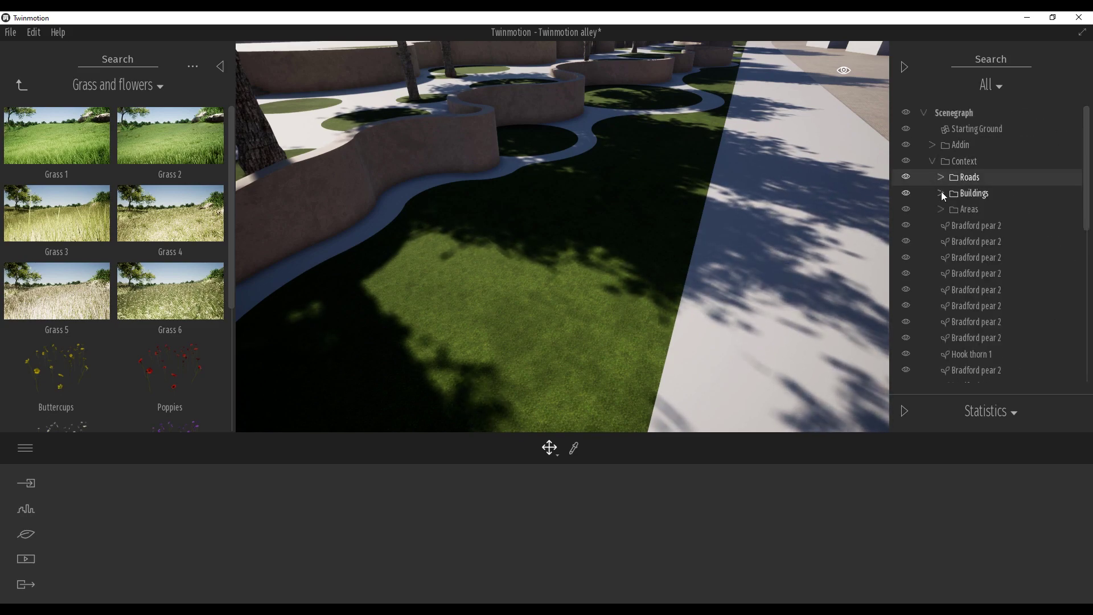
Step: Select all the placed trees in the scene graph and create a new container named Trees
click(992, 228)
drag(1085, 212, 1086, 391)
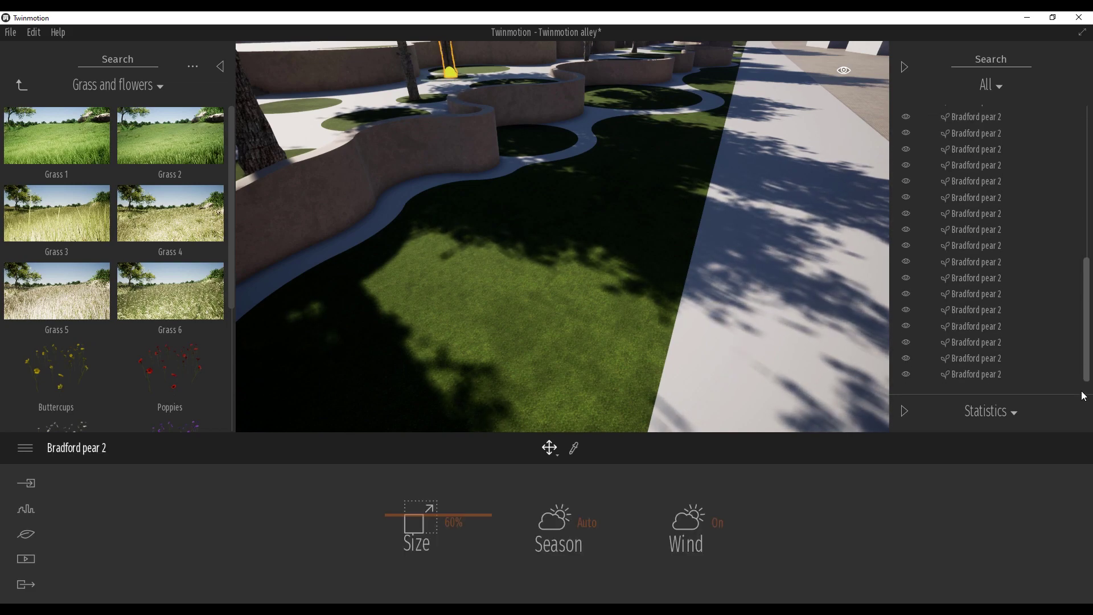
shift+click(985, 378)
drag(1086, 283, 1085, 134)
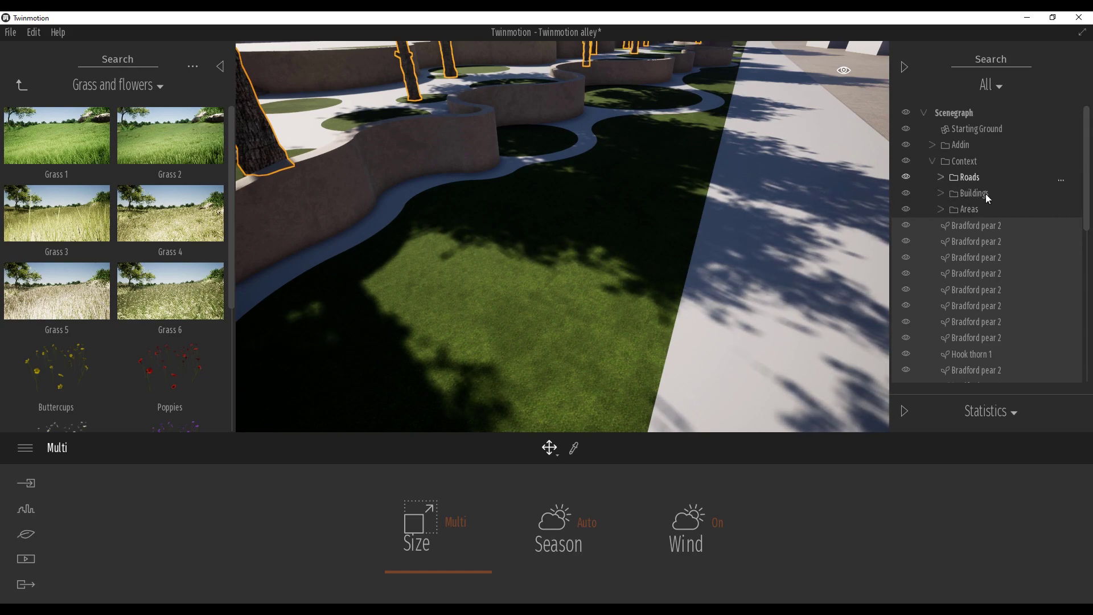
right_click(974, 234)
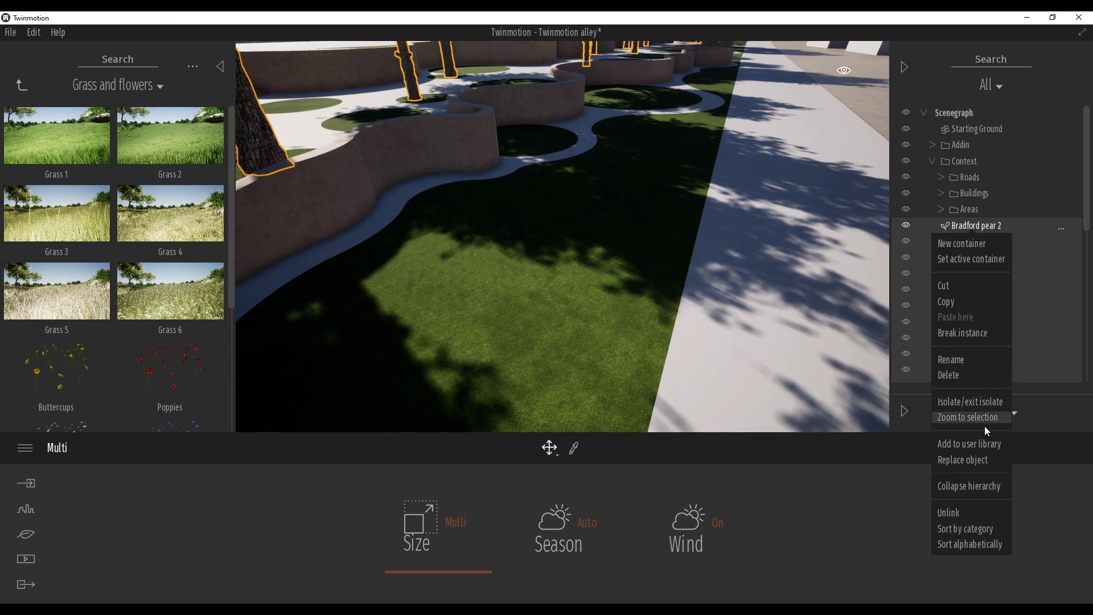
click(983, 244)
text(Exy)
key(BackSpace)
key(BackSpace)
key(BackSpace)
text(Tree)
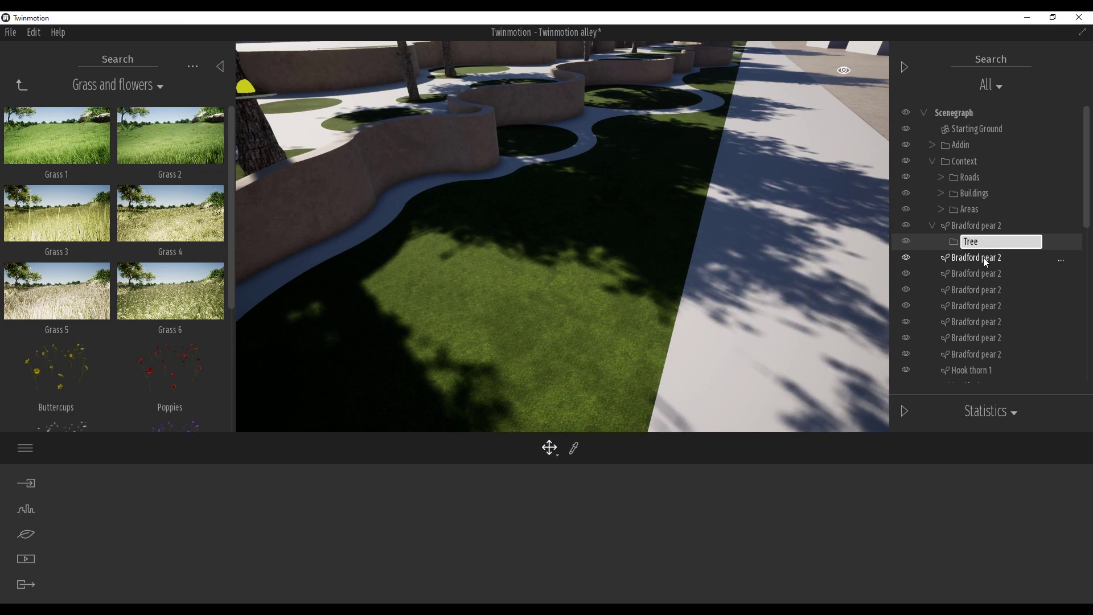
text(s)
key(Return)
Step: Select every tree listed below the Trees container and move them all into it
click(982, 257)
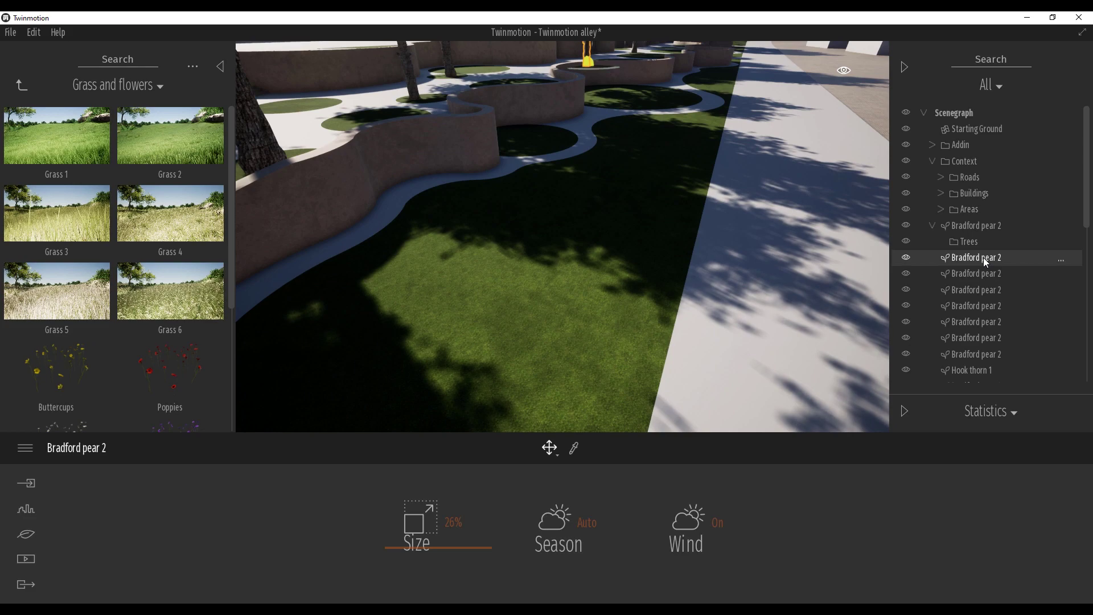
drag(1090, 179, 1091, 376)
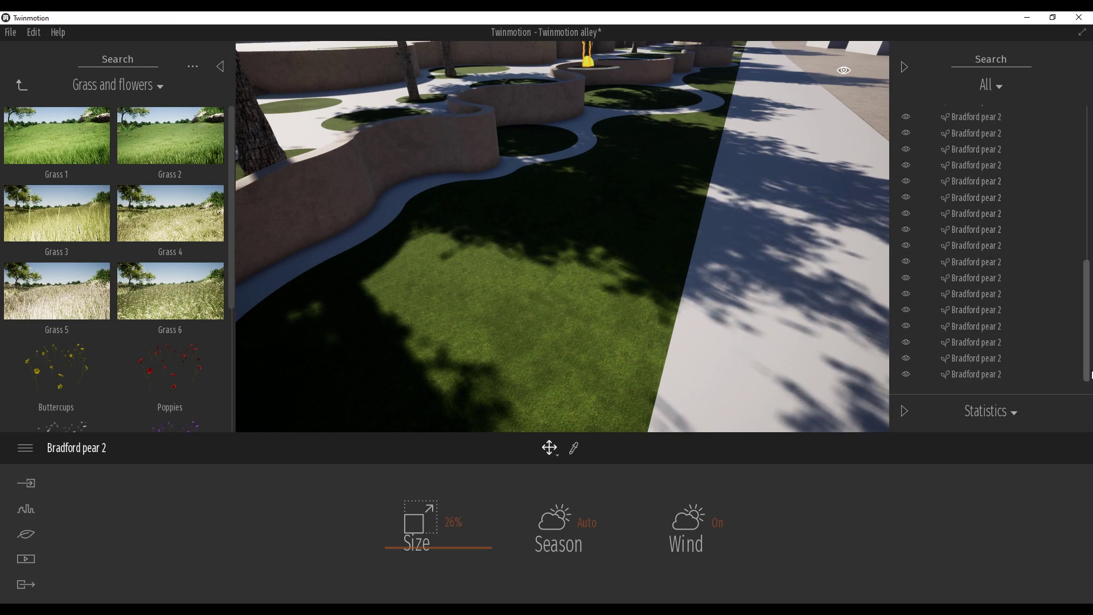
shift+click(1004, 376)
scroll(993, 241, up, 10)
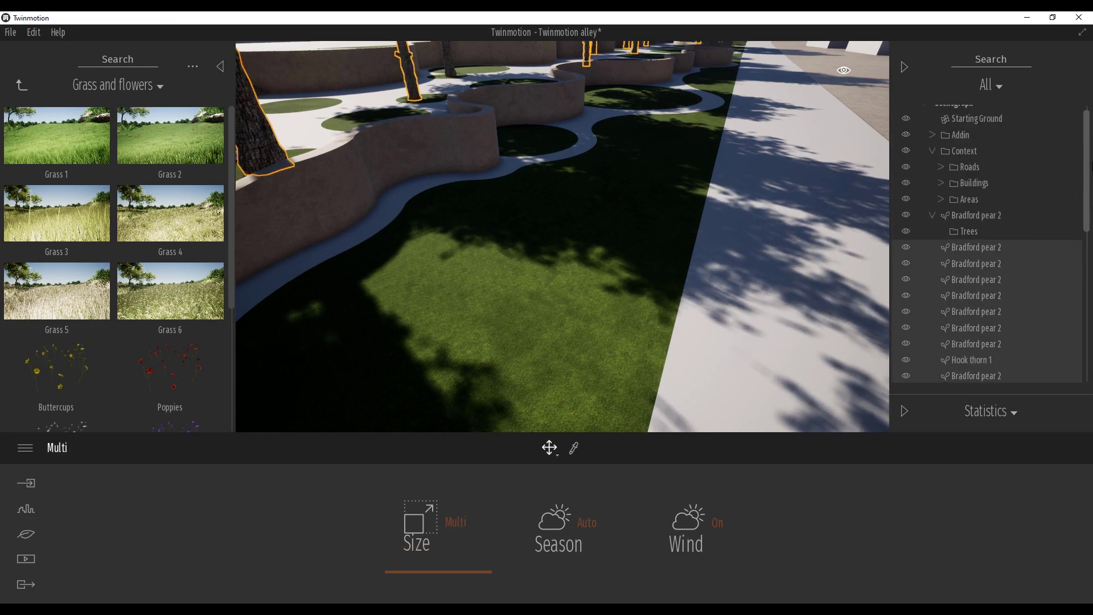
double_click(969, 243)
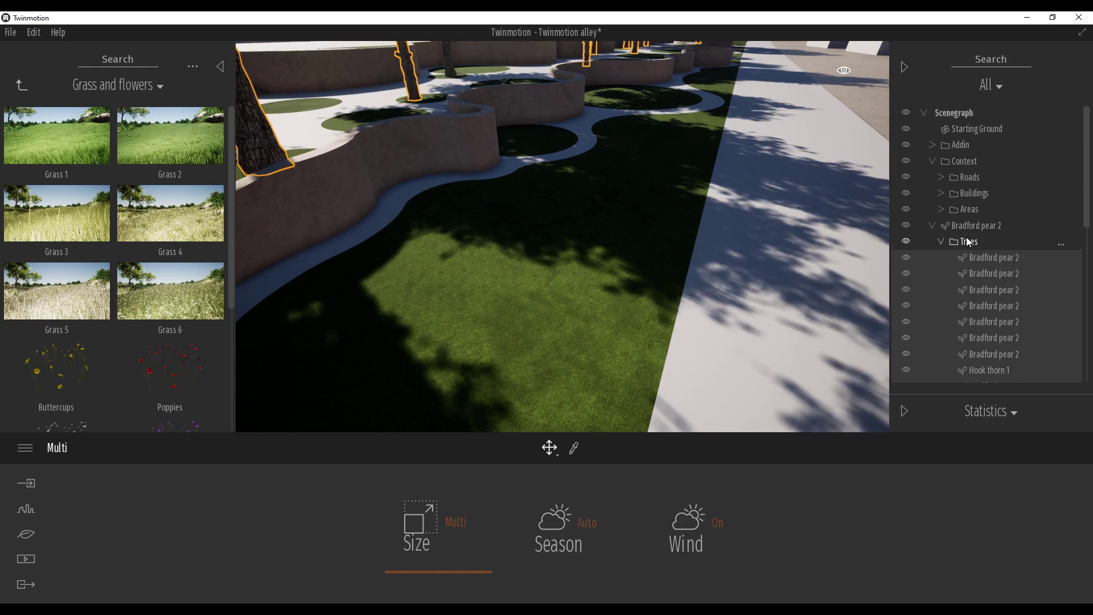
Step: Move the Trees container to the scene graph's root level and put the remaining Bradford pear 2 inside it
drag(993, 199, 1009, 123)
click(931, 129)
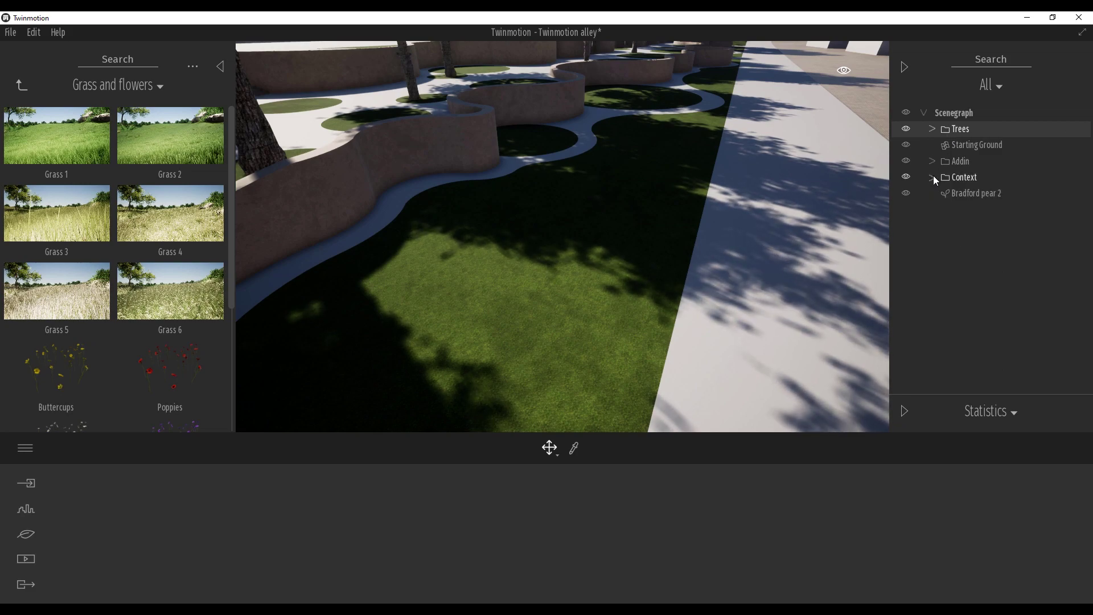
drag(969, 195, 968, 133)
click(931, 130)
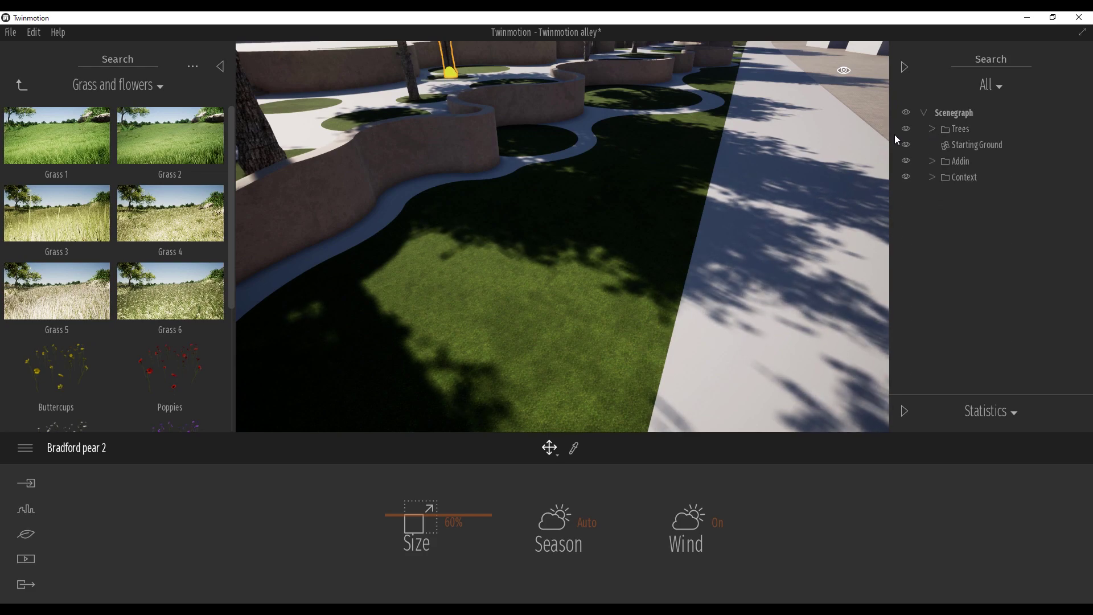
Step: Check the Trees container's contents by toggling its visibility off and on
click(906, 130)
click(906, 131)
click(906, 131)
click(907, 131)
click(910, 131)
click(910, 131)
Step: Create a new container named Grass directly under the Scenegraph root
click(961, 273)
right_click(975, 241)
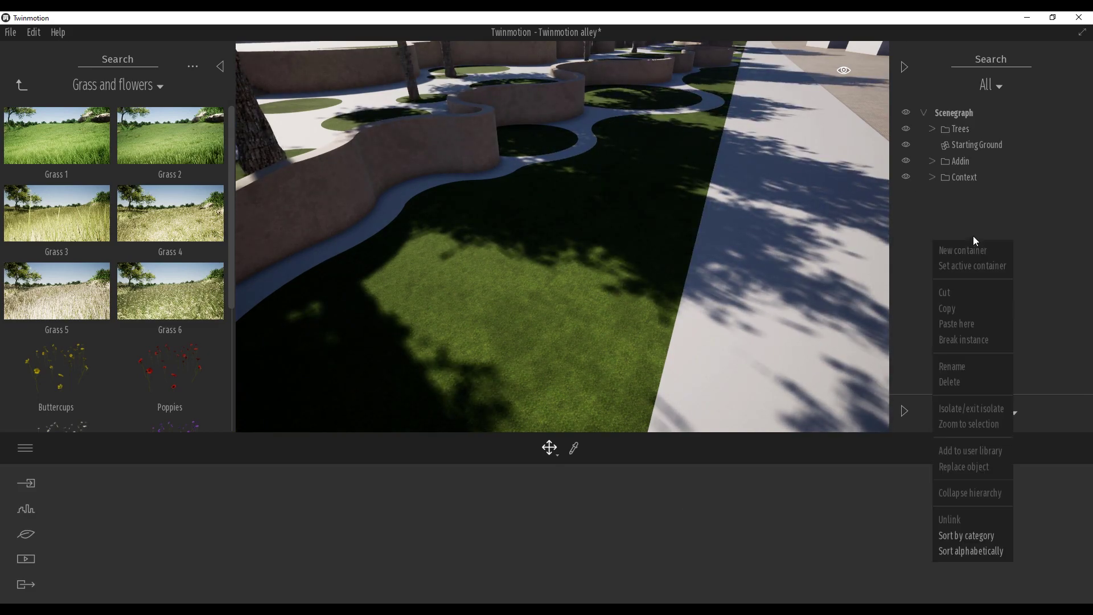
click(941, 211)
right_click(955, 190)
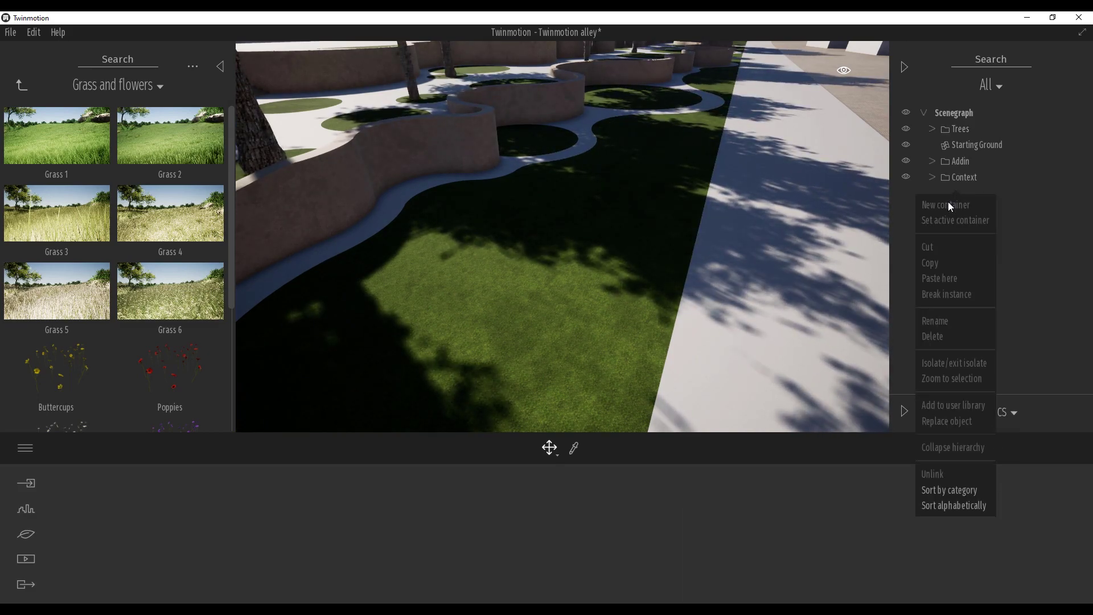
right_click(948, 111)
click(951, 122)
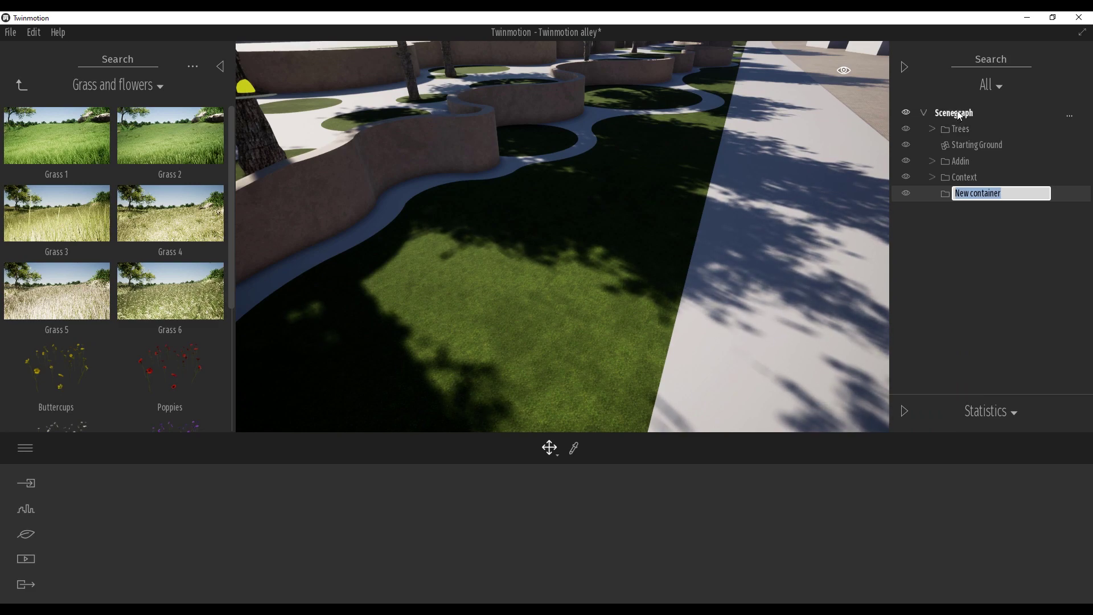
key(Return)
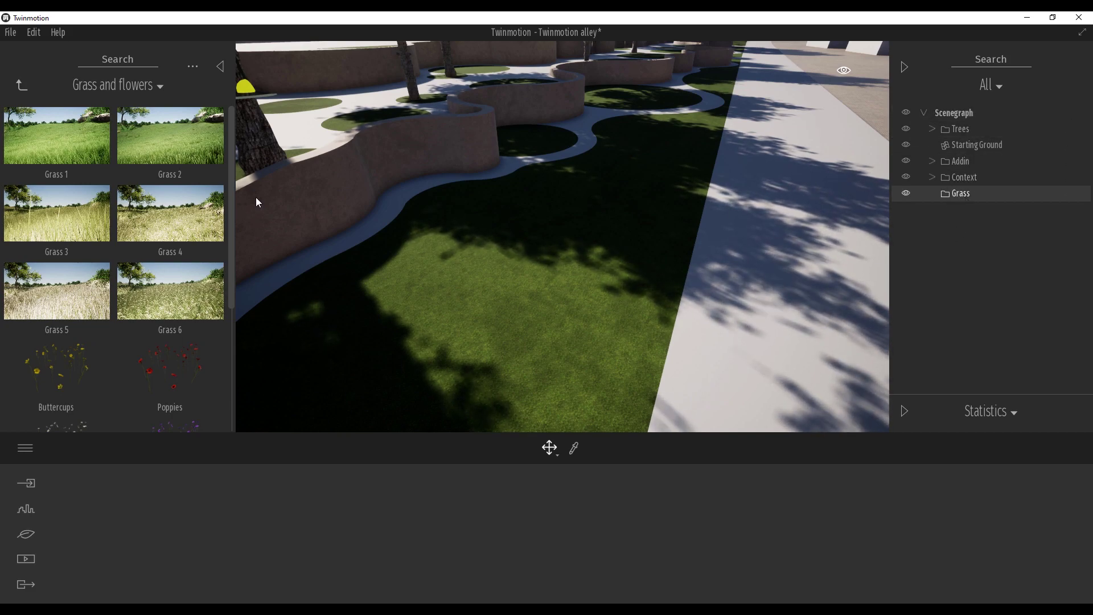
Step: Add Grass 1 to the vegetation paint palette and make it the active plant
click(27, 536)
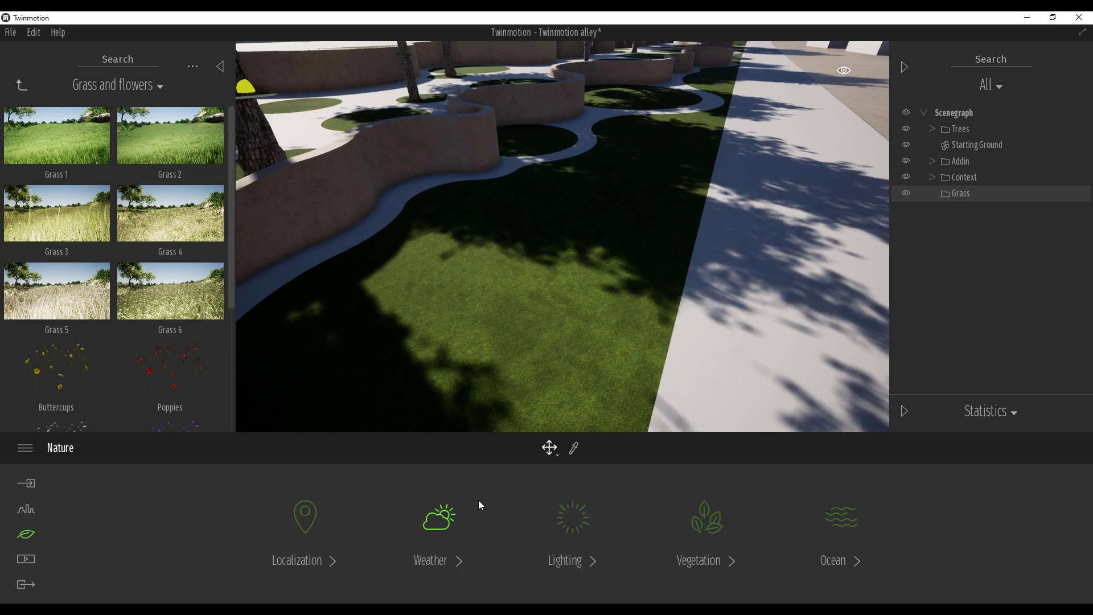
click(707, 517)
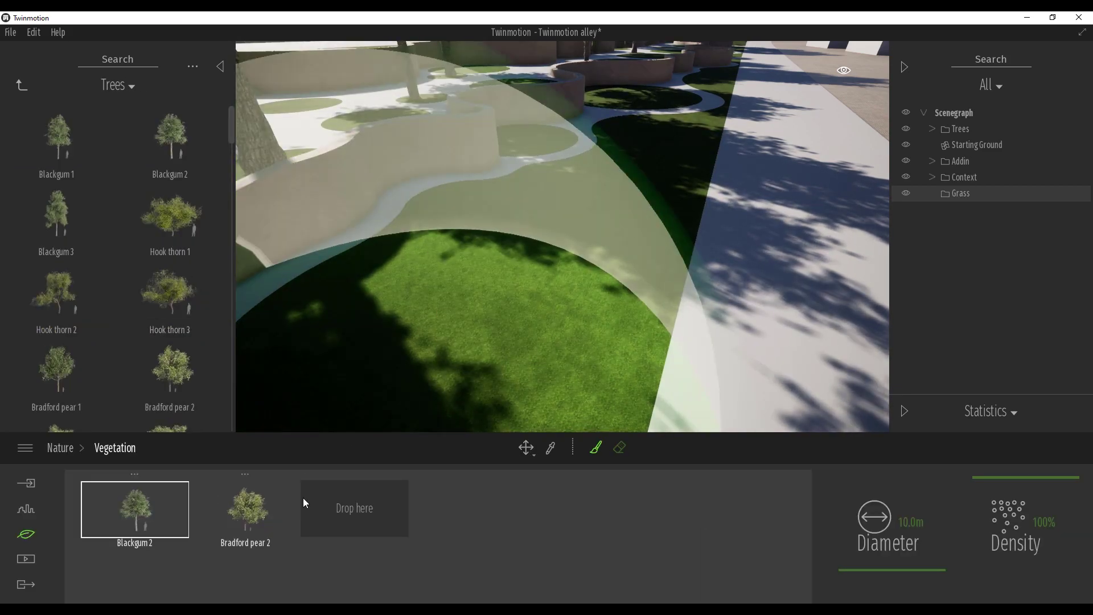
click(21, 86)
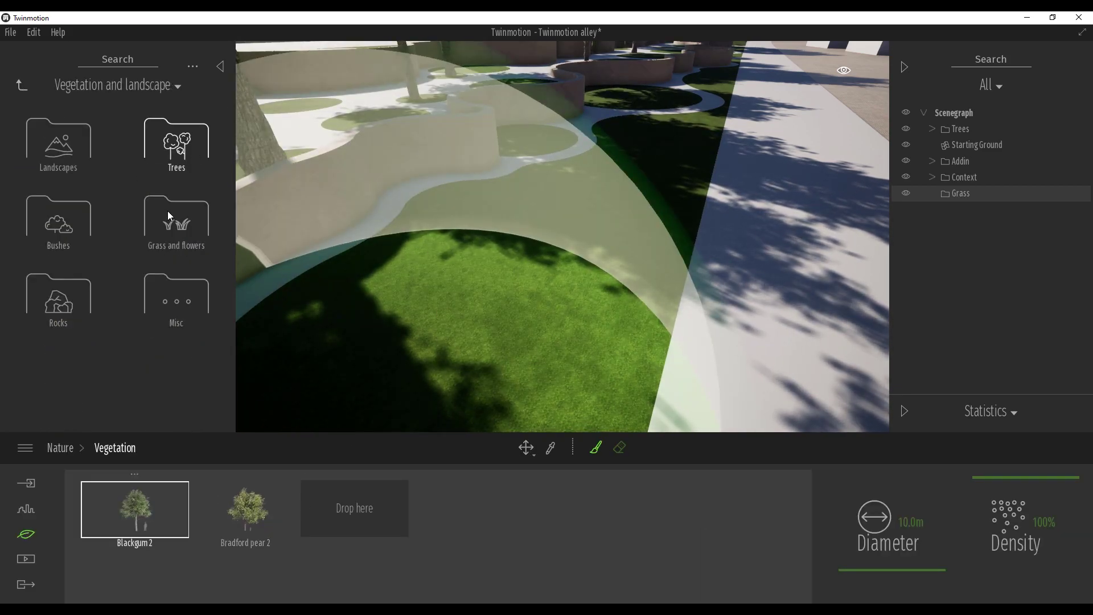
click(183, 234)
mouse_move(83, 155)
mouse_down()
mouse_move(261, 295)
mouse_move(380, 513)
mouse_move(370, 519)
mouse_up()
click(358, 517)
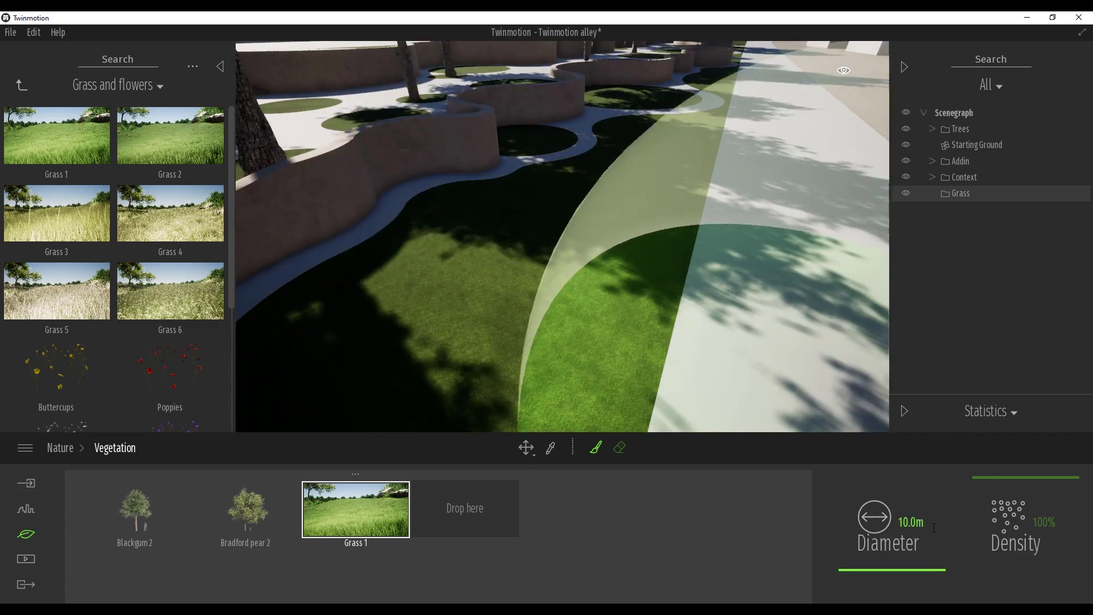
Step: Set the vegetation brush diameter to 5 m and paint Grass 1 on the lawn beside the curved wall
drag(900, 575, 901, 572)
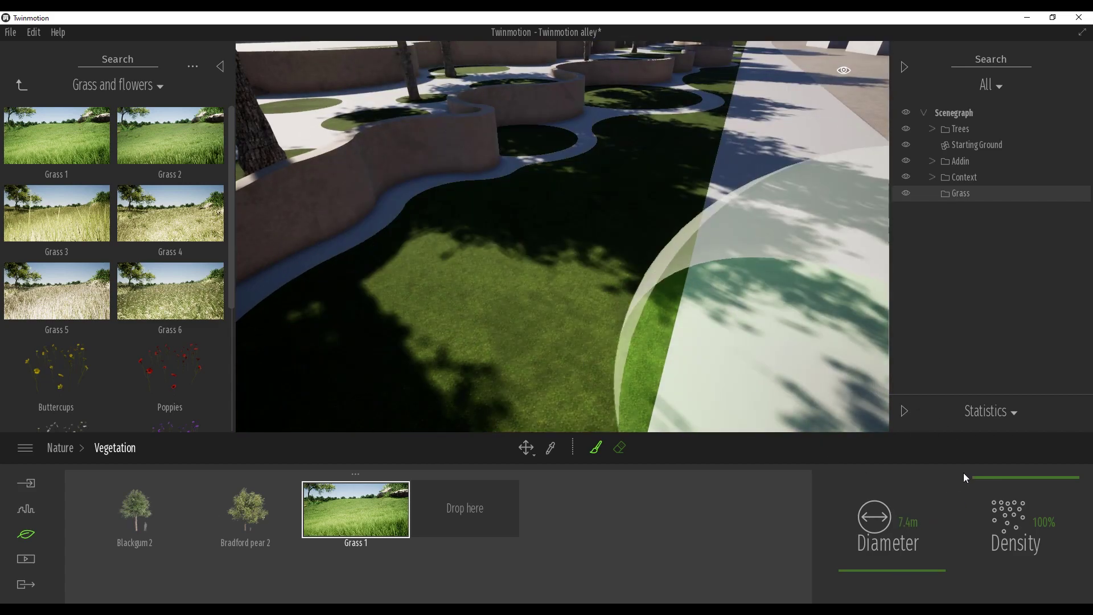
click(905, 529)
text(5)
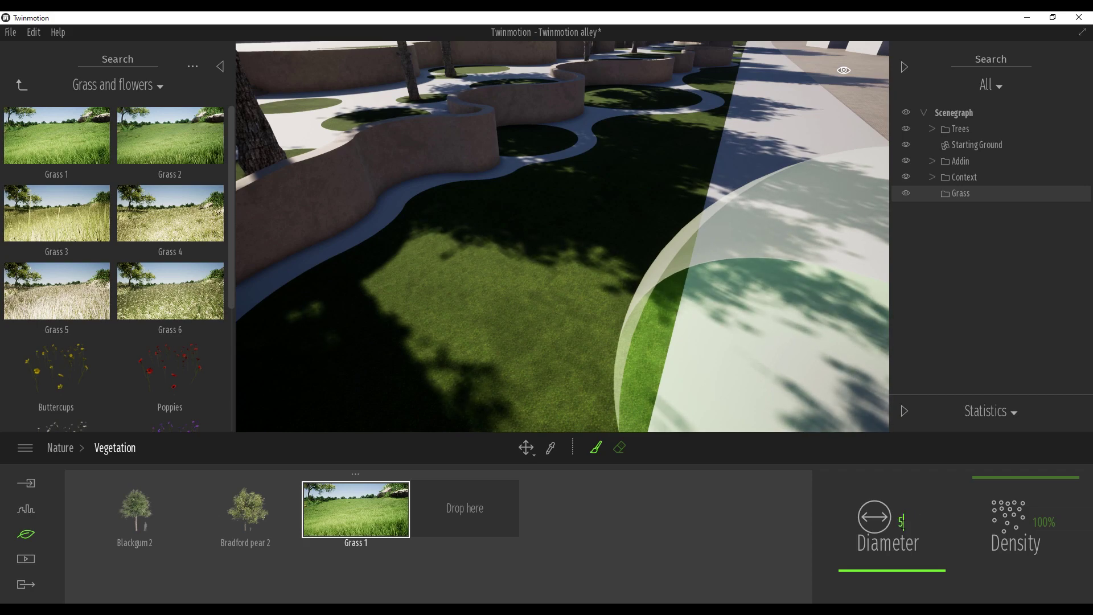
key(Return)
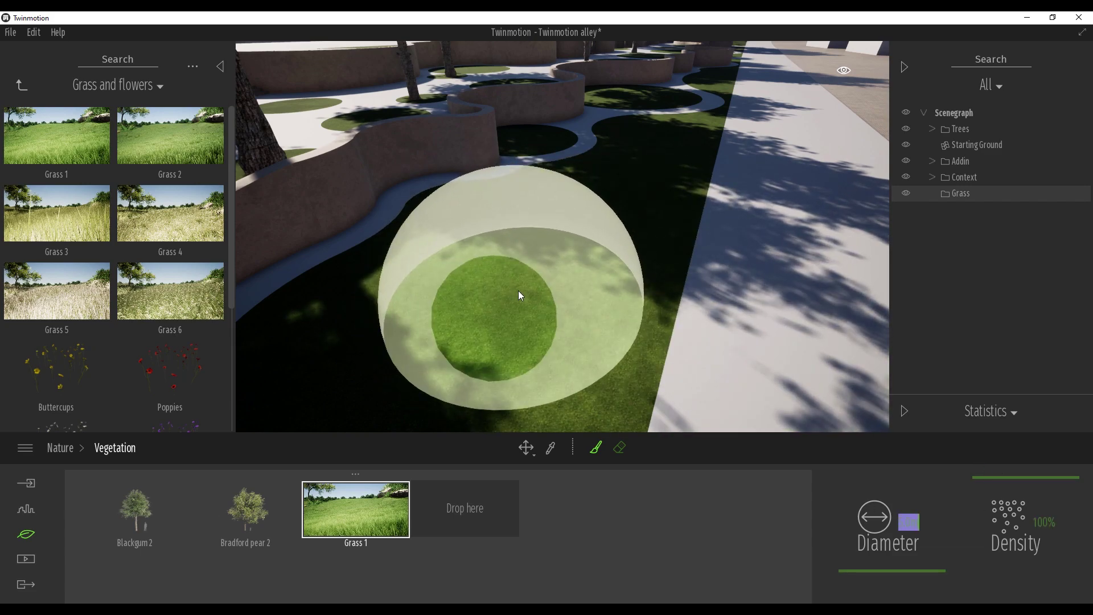
mouse_move(520, 295)
mouse_down()
mouse_move(484, 308)
mouse_move(483, 296)
mouse_move(468, 309)
mouse_move(568, 241)
mouse_up()
mouse_move(608, 333)
shift+middle_down()
mouse_move(456, 364)
mouse_move(637, 330)
shift+middle_up()
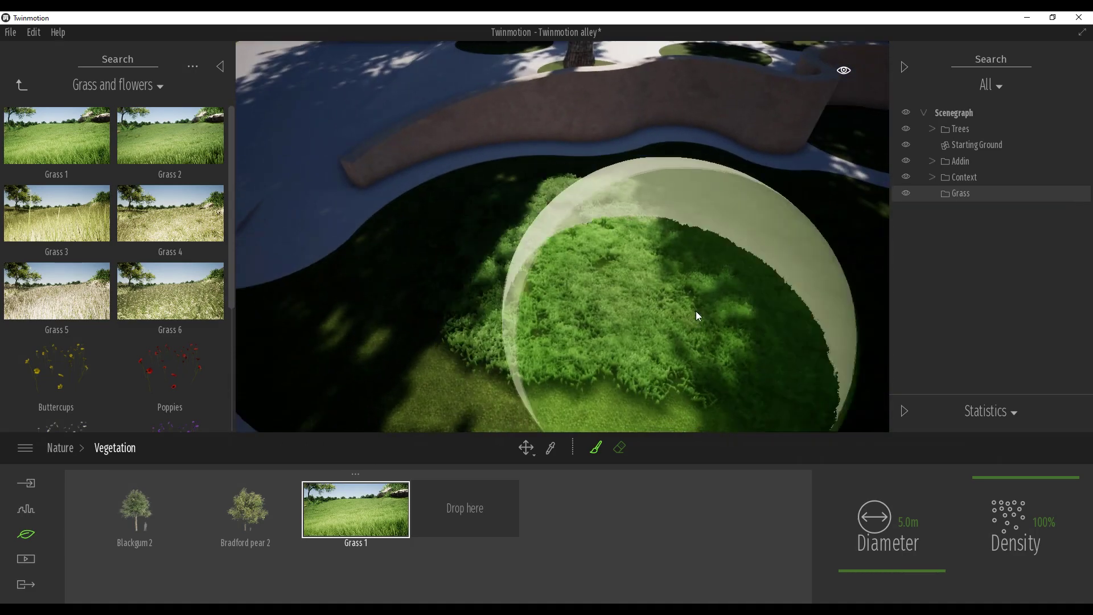
Step: Undo the dense grass stroke and set the vegetation brush density to 58%, trying it out with a Grass 1 patch on the lawn
key(ctrl+z)
drag(1022, 477, 1022, 521)
click(551, 299)
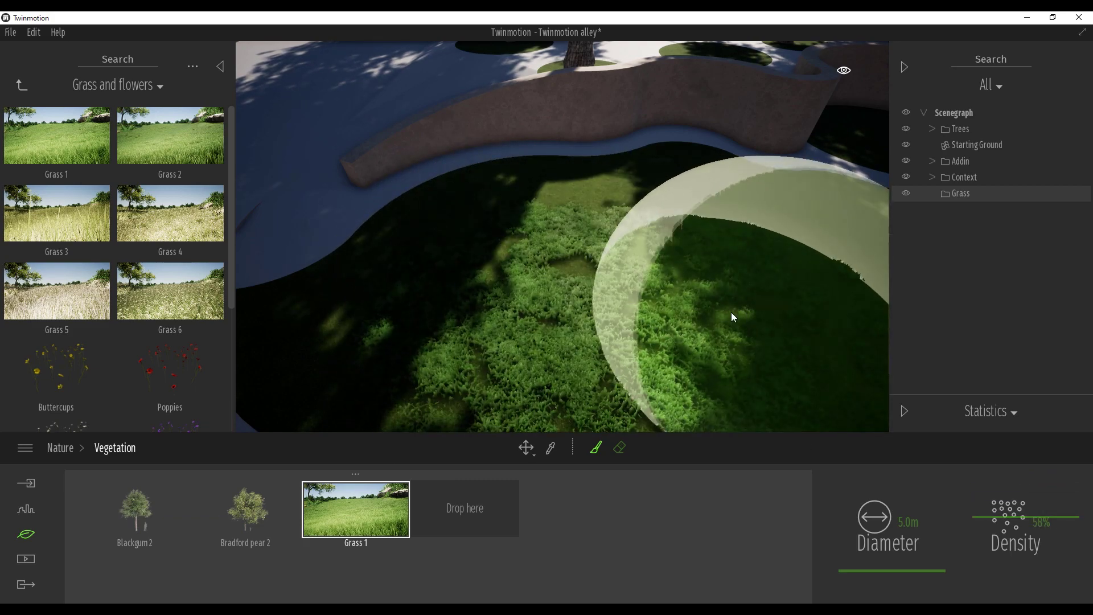
shift+middle_drag(603, 321, 569, 325)
key(ctrl+z)
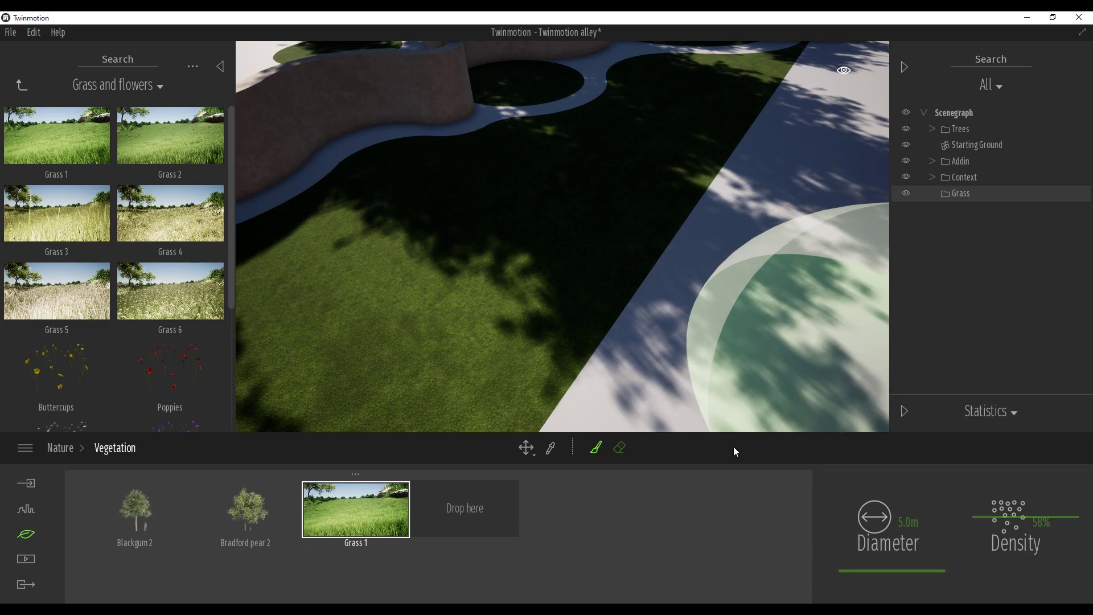
Step: Set the vegetation brush diameter to 3 m and paint Grass 1 along the long lawn between the path and the pavement
click(908, 522)
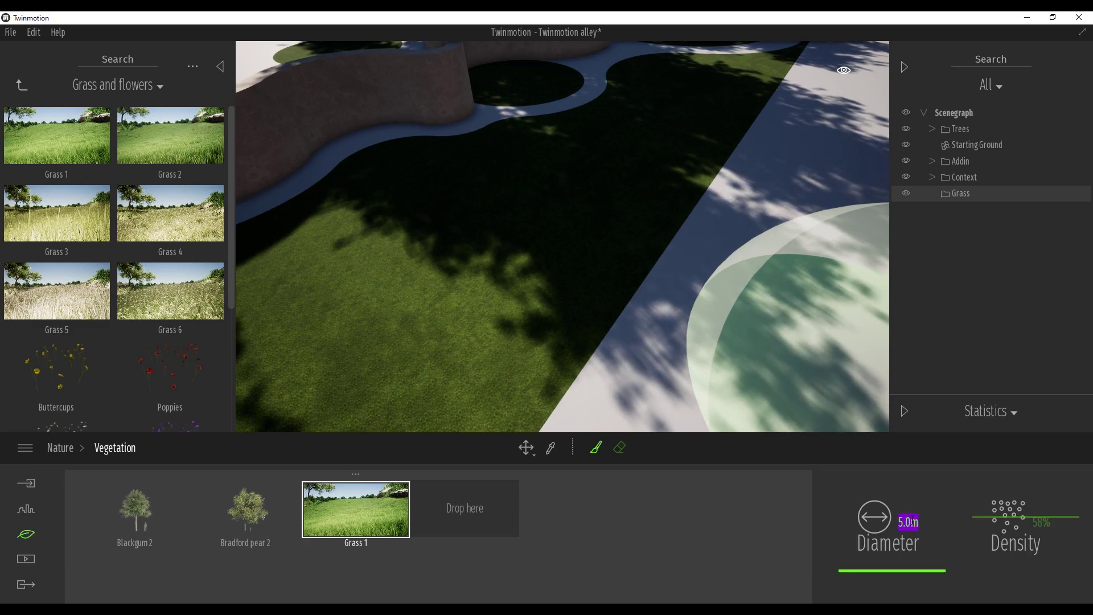
text(3)
key(Return)
mouse_move(462, 286)
right_down()
mouse_move(353, 290)
mouse_move(409, 286)
right_up()
drag(467, 267, 649, 181)
mouse_move(568, 316)
right_down()
mouse_move(598, 317)
mouse_move(575, 307)
right_up()
mouse_move(512, 284)
mouse_down()
mouse_move(391, 332)
mouse_move(689, 227)
mouse_move(442, 288)
mouse_up()
mouse_move(481, 267)
right_down()
mouse_move(501, 222)
mouse_move(450, 273)
right_up()
mouse_move(321, 322)
mouse_down()
mouse_move(528, 253)
mouse_move(621, 206)
mouse_move(578, 247)
mouse_up()
mouse_move(578, 247)
right_down()
mouse_move(529, 256)
mouse_move(515, 276)
mouse_move(535, 281)
mouse_move(598, 259)
mouse_move(576, 245)
right_up()
mouse_move(353, 218)
mouse_down()
mouse_move(702, 295)
mouse_move(657, 276)
mouse_up()
right_drag(657, 276, 711, 264)
mouse_move(713, 269)
mouse_down()
mouse_move(639, 239)
mouse_move(517, 220)
mouse_move(415, 262)
mouse_move(514, 281)
mouse_up()
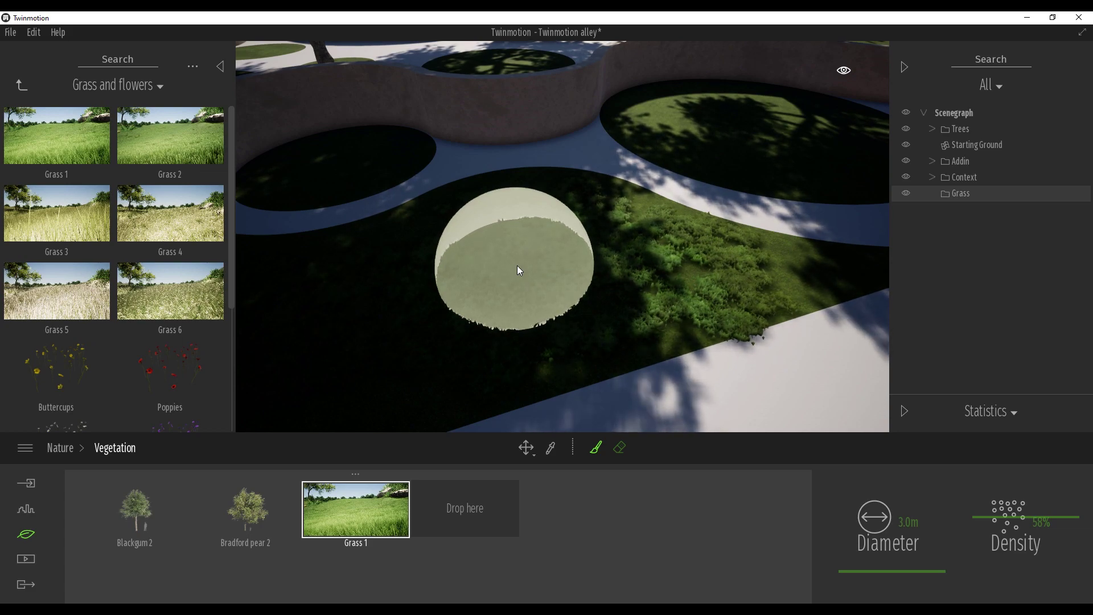
Step: Paint Grass 1 over the round lawns enclosed by the curved wall
mouse_move(517, 265)
shift+middle_down()
mouse_move(427, 266)
mouse_move(416, 255)
mouse_move(227, 262)
shift+middle_up()
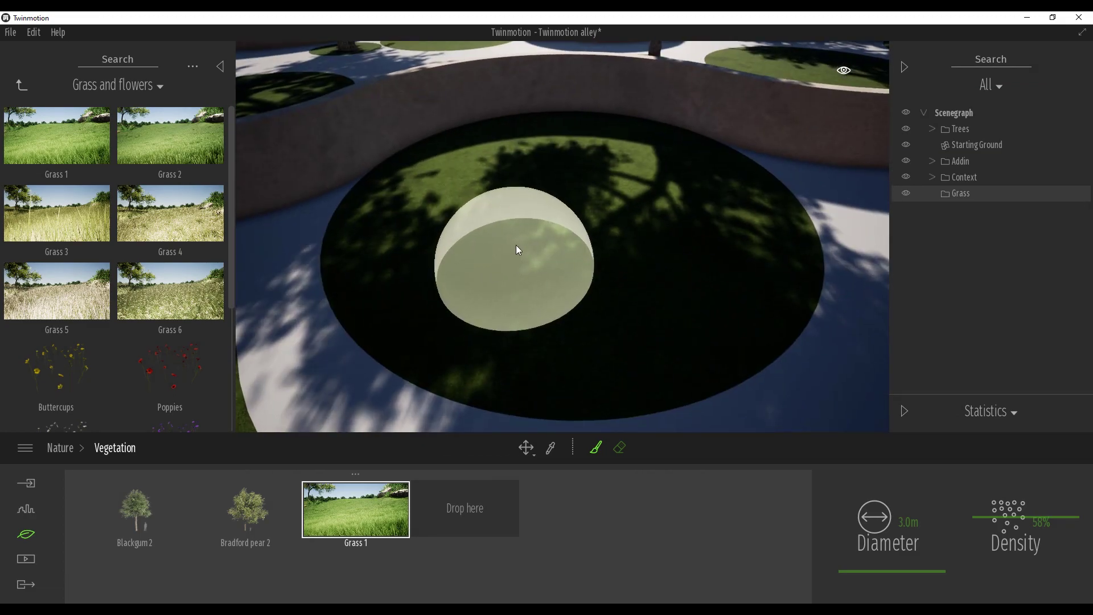
mouse_move(513, 155)
mouse_down()
mouse_move(524, 137)
mouse_move(558, 131)
mouse_move(636, 146)
mouse_move(703, 177)
mouse_move(733, 219)
mouse_move(718, 287)
mouse_move(628, 316)
mouse_move(528, 326)
mouse_move(441, 301)
mouse_move(406, 269)
mouse_move(405, 211)
mouse_move(475, 165)
mouse_move(533, 149)
mouse_move(583, 176)
mouse_move(498, 240)
mouse_move(640, 254)
mouse_move(629, 282)
mouse_up()
mouse_move(595, 270)
right_down()
mouse_move(591, 256)
mouse_move(594, 272)
right_up()
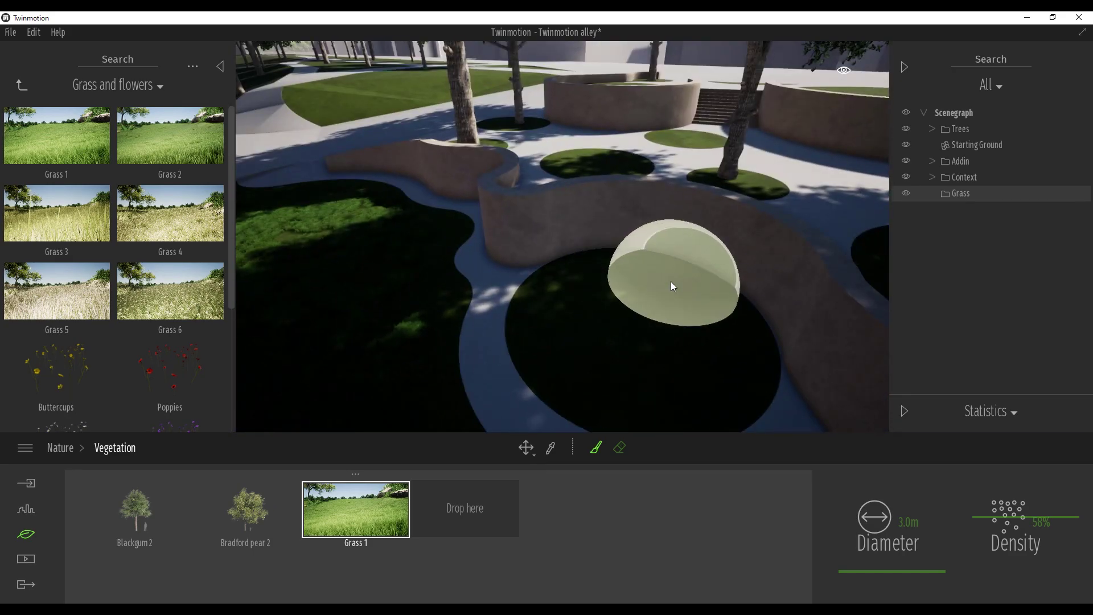
mouse_move(612, 294)
mouse_down()
mouse_move(585, 358)
mouse_move(678, 330)
mouse_up()
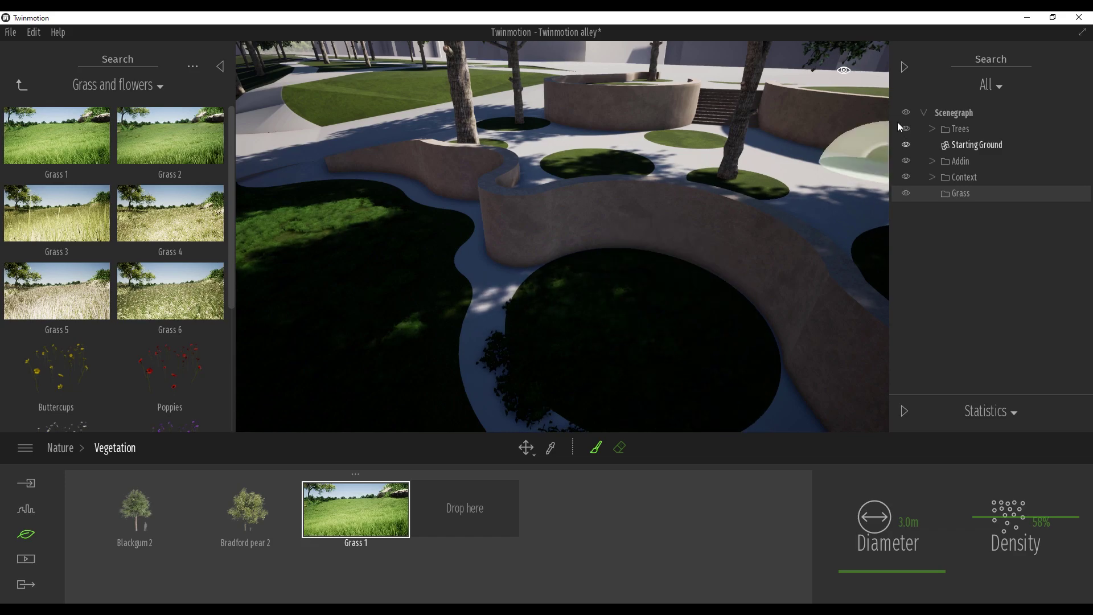
Step: Adjust the day time so that sunlight falls on the shaded lawns
mouse_move(846, 70)
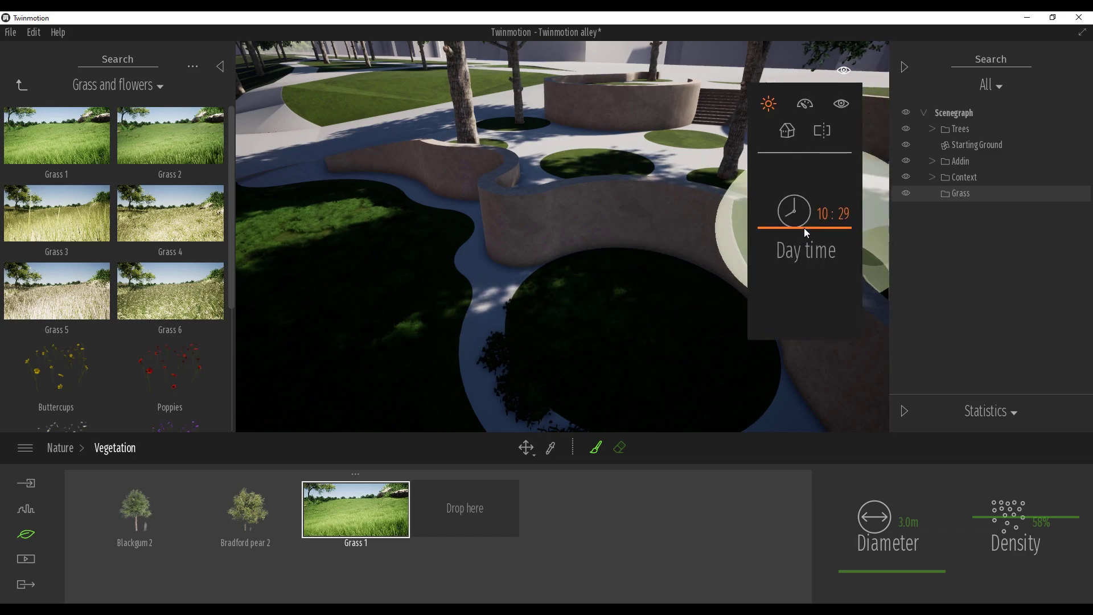
mouse_move(554, 258)
right_down()
mouse_move(556, 268)
mouse_move(530, 256)
mouse_move(556, 263)
right_up()
scroll(683, 292, down, 5)
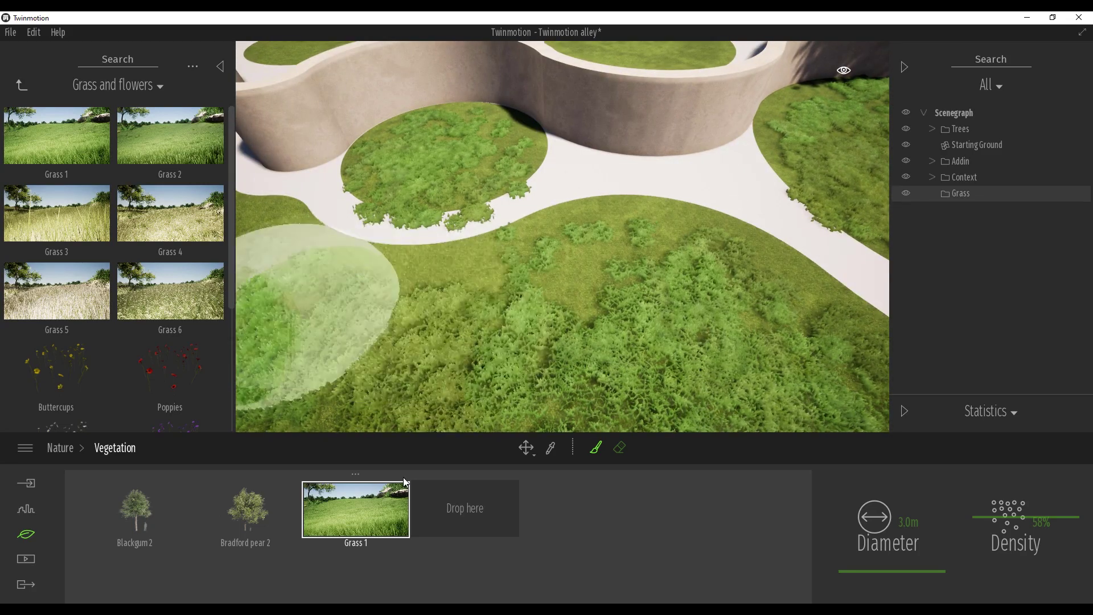
Step: Add Grass 3 to the vegetation paint palette and paint it over the grassed lawn
mouse_move(67, 220)
mouse_down()
mouse_move(490, 497)
mouse_move(476, 526)
mouse_up()
click(440, 515)
mouse_move(660, 310)
mouse_down()
mouse_move(461, 351)
mouse_move(501, 322)
mouse_up()
mouse_move(618, 278)
right_down()
mouse_move(618, 296)
mouse_move(610, 239)
mouse_move(603, 251)
right_up()
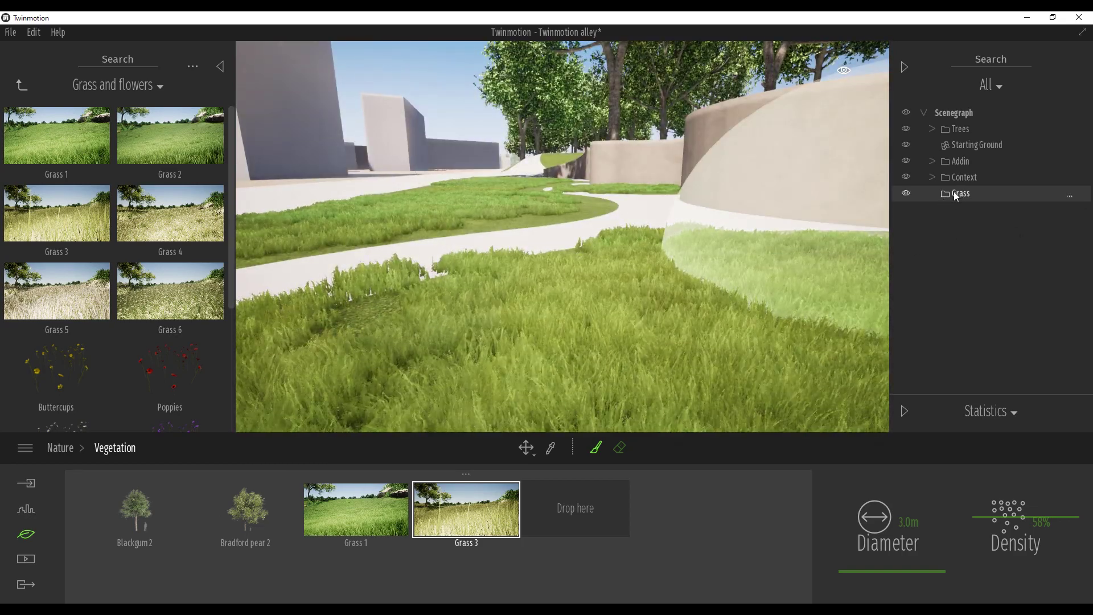
Step: Inspect the Grass container and the planted lawns, and leave painting mode
double_click(954, 194)
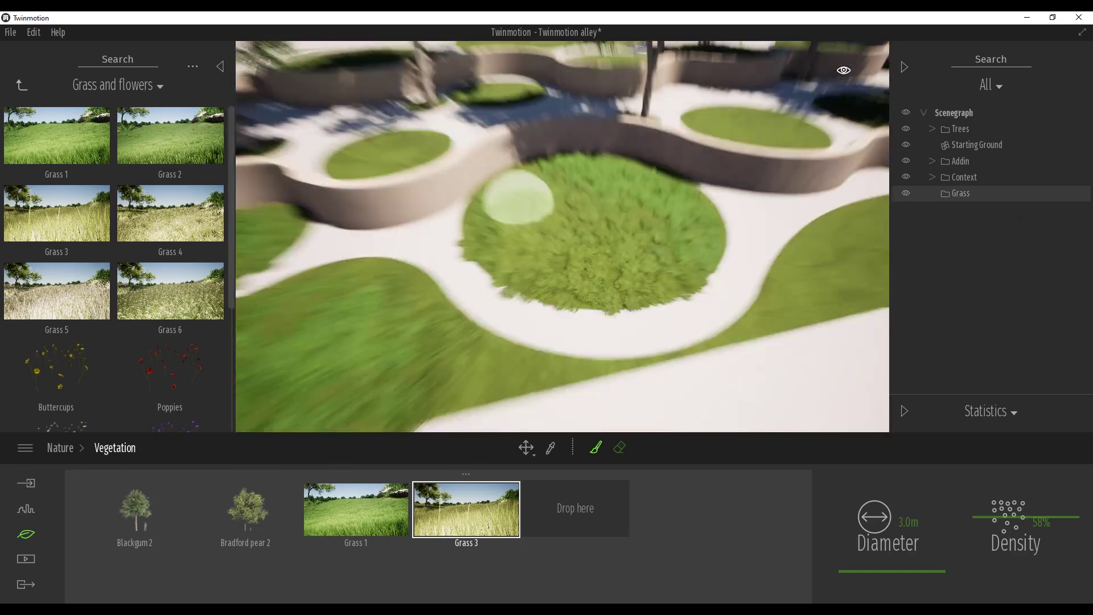
scroll(518, 199, down, 4)
shift+middle_drag(518, 199, 426, 194)
scroll(518, 199, up, 3)
key(Escape)
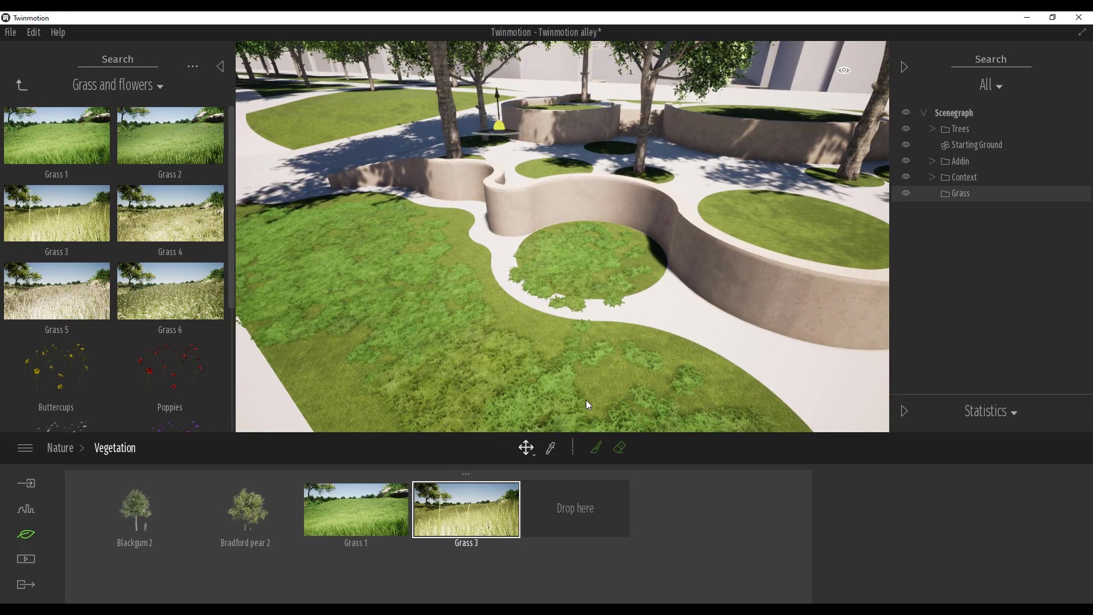
Step: Set the vegetation eraser diameter to 1 m and erase Grass 1 where it spills from the small round lawn onto the path
scroll(557, 324, up, 1)
click(576, 321)
click(623, 447)
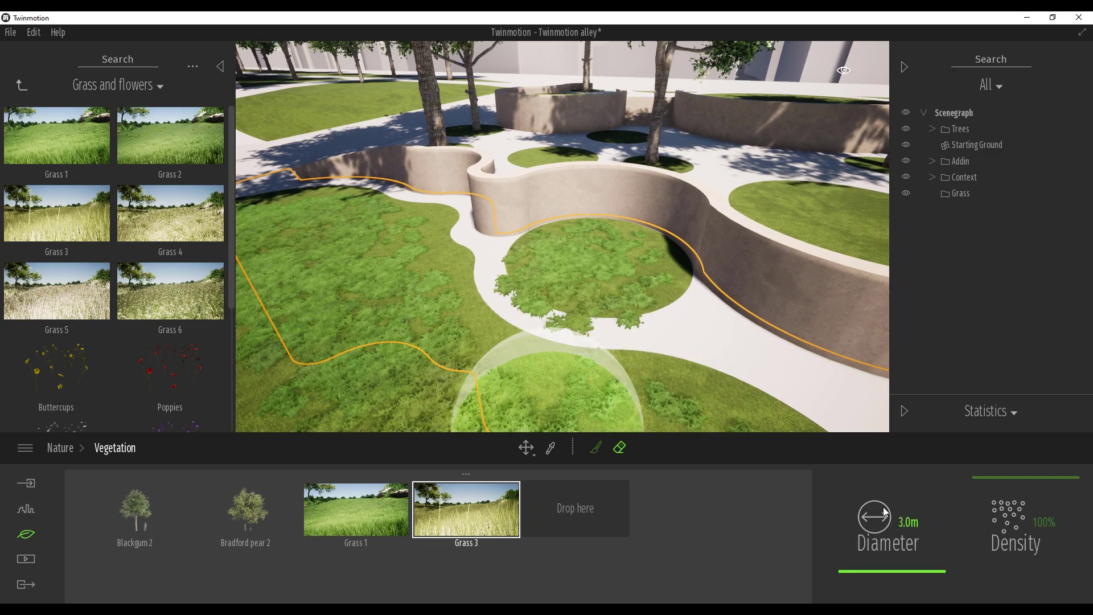
mouse_move(869, 571)
mouse_down()
mouse_move(888, 571)
mouse_move(865, 575)
mouse_up()
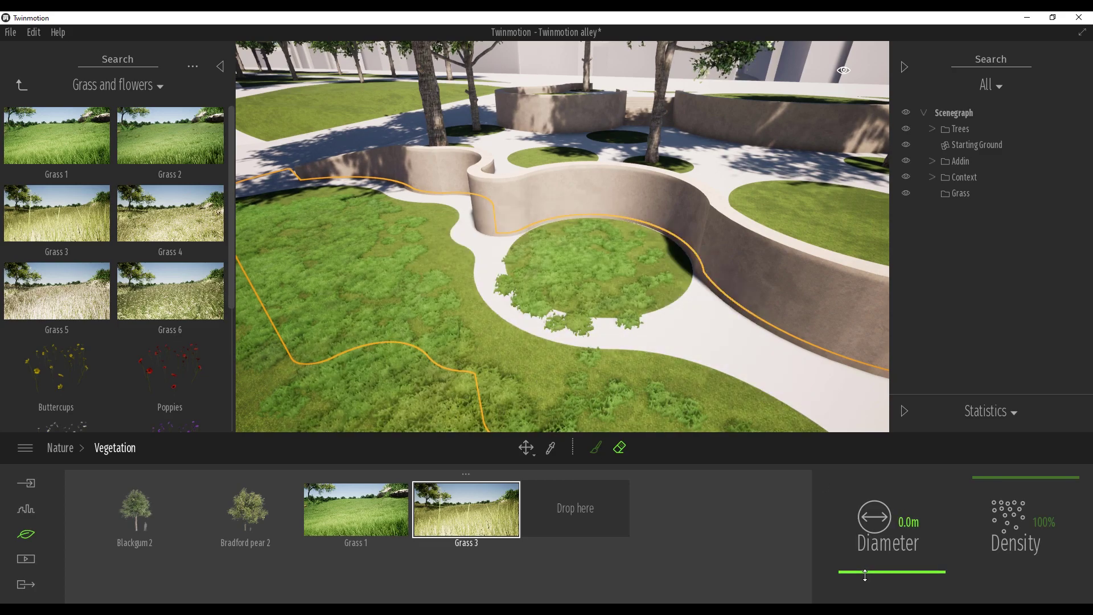
key(Return)
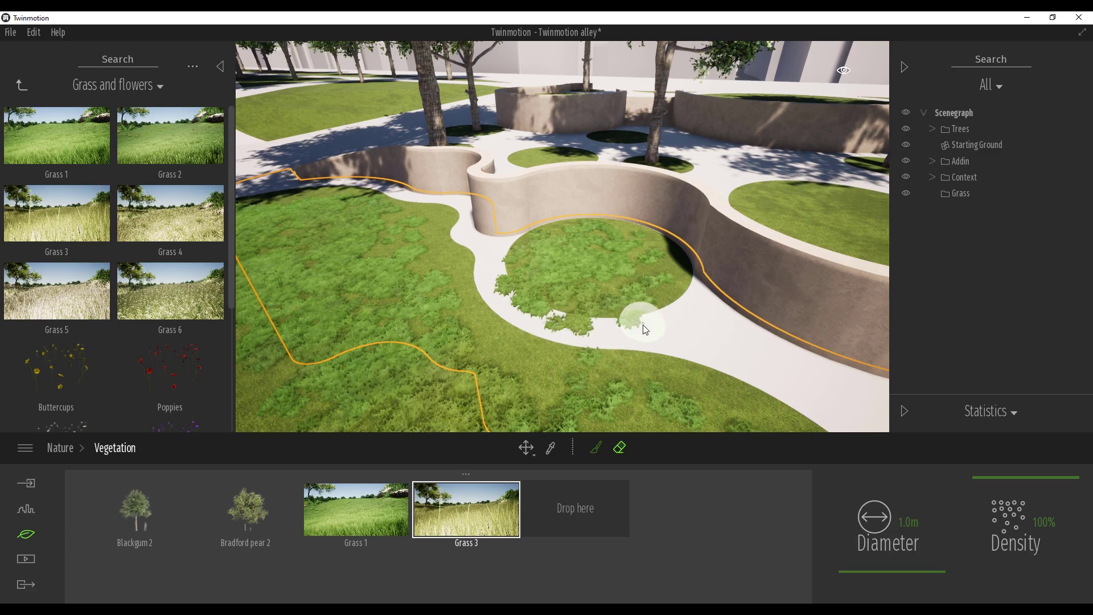
click(344, 519)
mouse_move(664, 334)
mouse_down()
mouse_move(566, 334)
mouse_move(496, 296)
mouse_up()
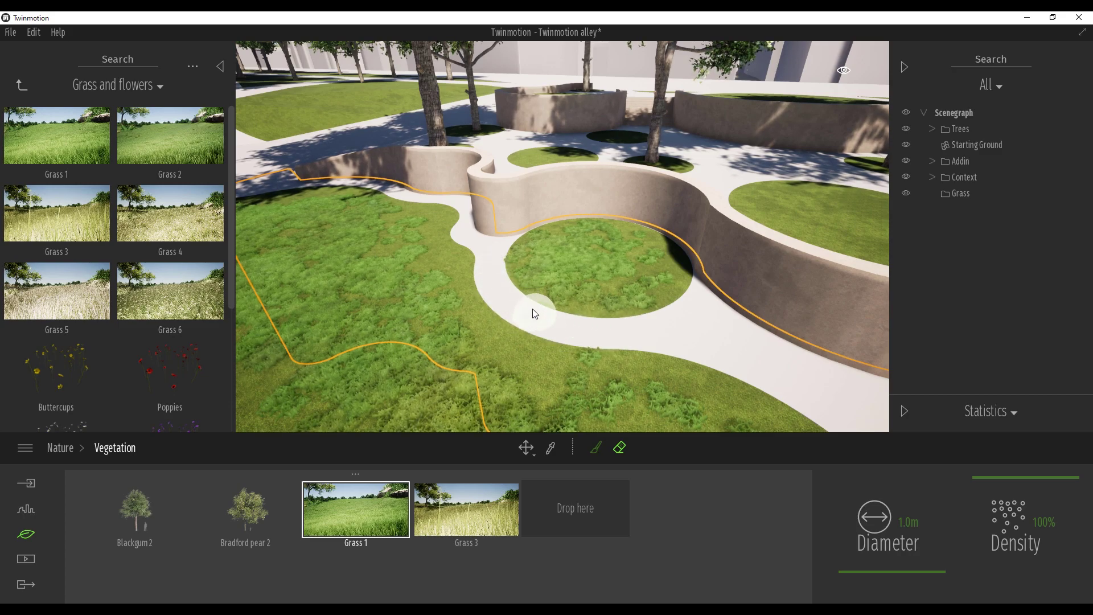
Step: Erase the Grass 1 overhanging the path along the edges of the other painted lawns
right_drag(503, 352, 502, 354)
right_drag(695, 296, 694, 293)
mouse_move(548, 229)
mouse_down()
mouse_move(696, 223)
mouse_move(761, 195)
mouse_move(786, 156)
mouse_move(781, 129)
mouse_up()
scroll(781, 129, up, 6)
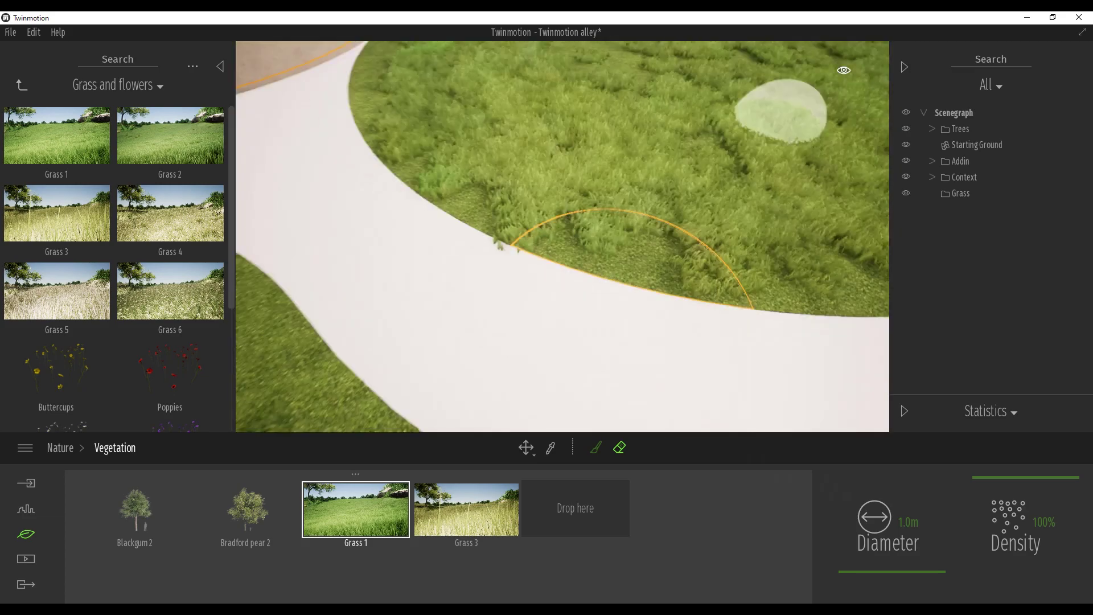
right_drag(781, 112, 780, 108)
right_drag(459, 357, 505, 354)
key(w)
key(w)
drag(486, 357, 484, 335)
right_drag(483, 335, 481, 330)
key(s)
key(s)
key(w)
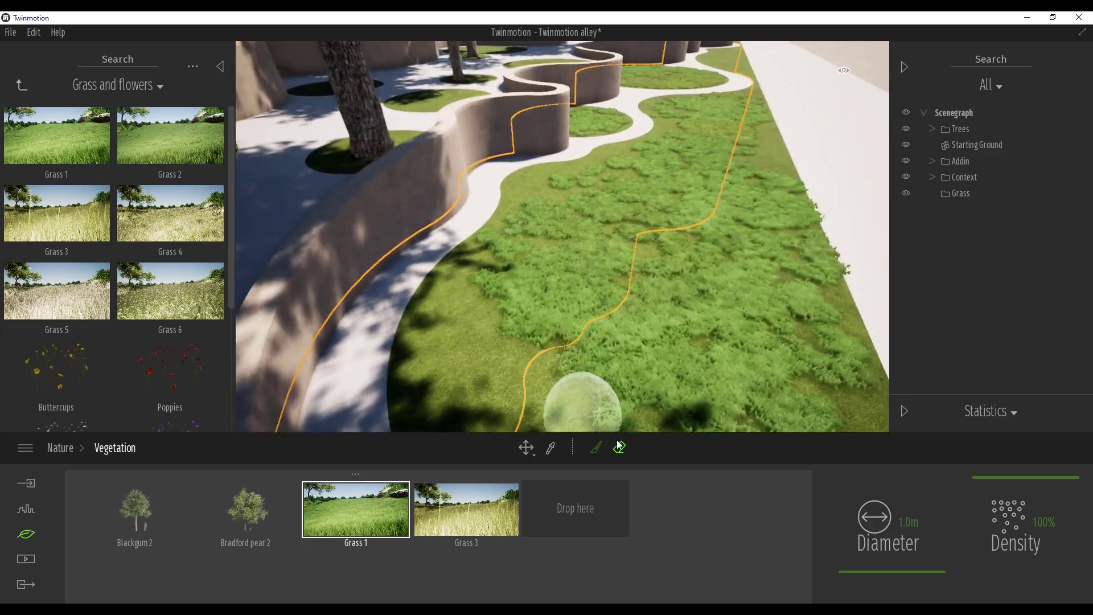
Step: Fill the bare areas and edges of the long lawn with Grass 1 using the 1 m paint brush
click(593, 447)
mouse_move(526, 320)
mouse_down()
mouse_move(508, 225)
mouse_move(452, 297)
mouse_move(441, 410)
mouse_move(502, 331)
mouse_move(483, 395)
mouse_up()
mouse_move(484, 395)
right_down()
mouse_move(416, 374)
mouse_move(439, 374)
mouse_move(459, 345)
right_up()
key(s)
mouse_move(486, 264)
mouse_down()
mouse_move(470, 290)
mouse_move(476, 359)
mouse_move(463, 373)
mouse_up()
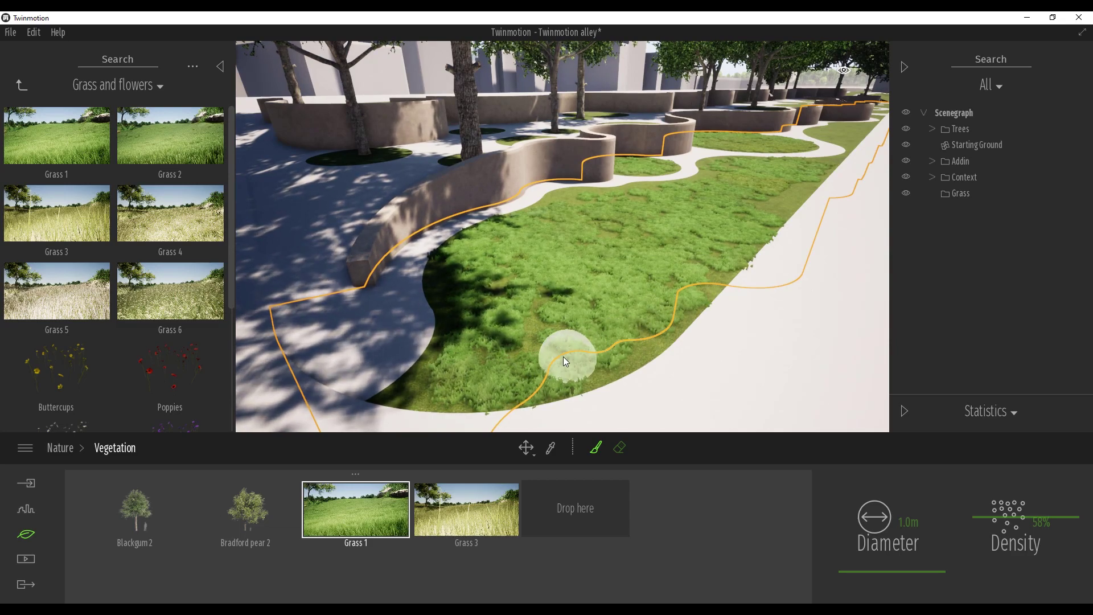
right_drag(538, 322, 579, 274)
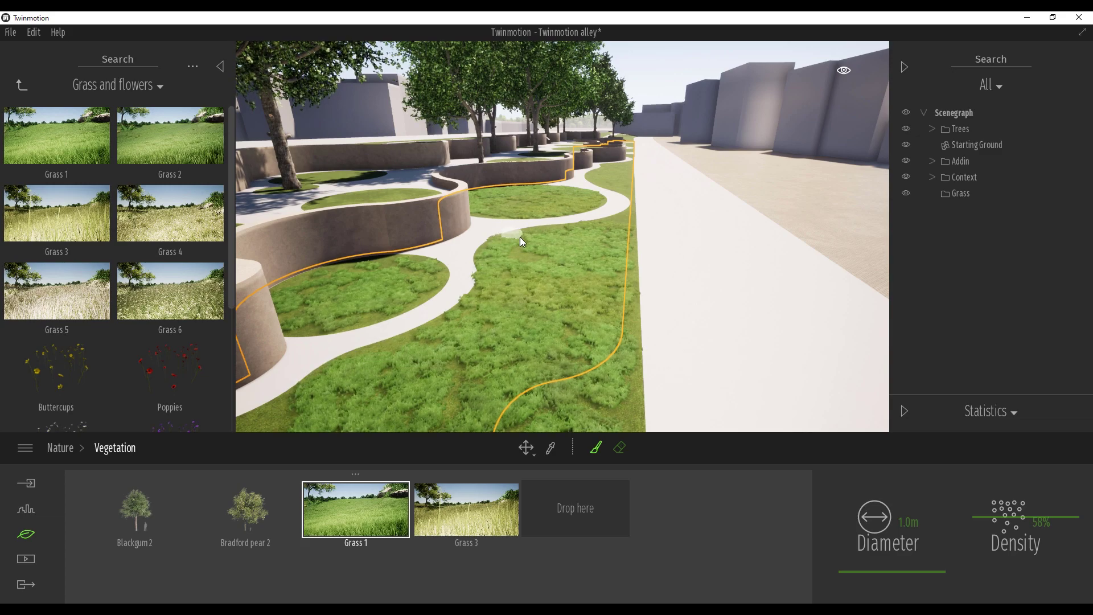
right_drag(507, 317, 456, 324)
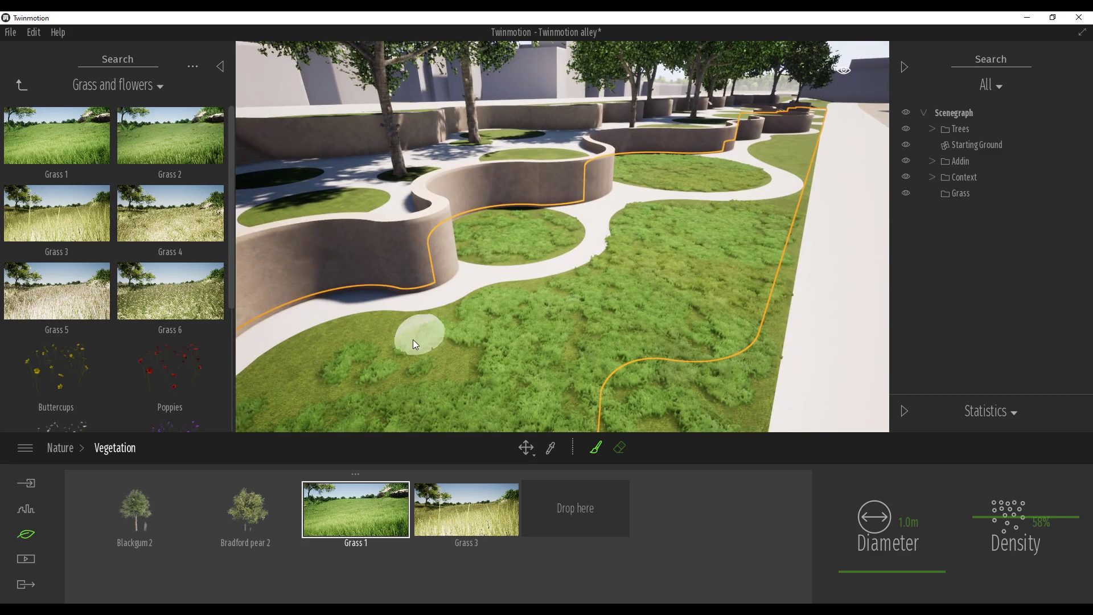
right_drag(465, 365, 467, 364)
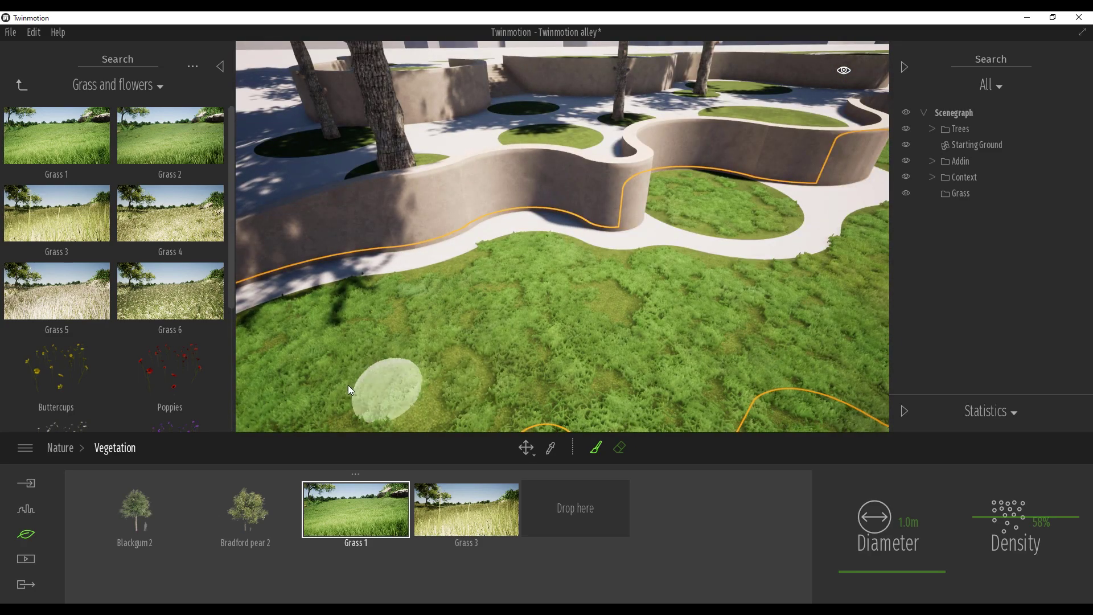
Step: Add Poppies to the vegetation paint palette and paint a strip of them across the long lawn
scroll(132, 355, down, 3)
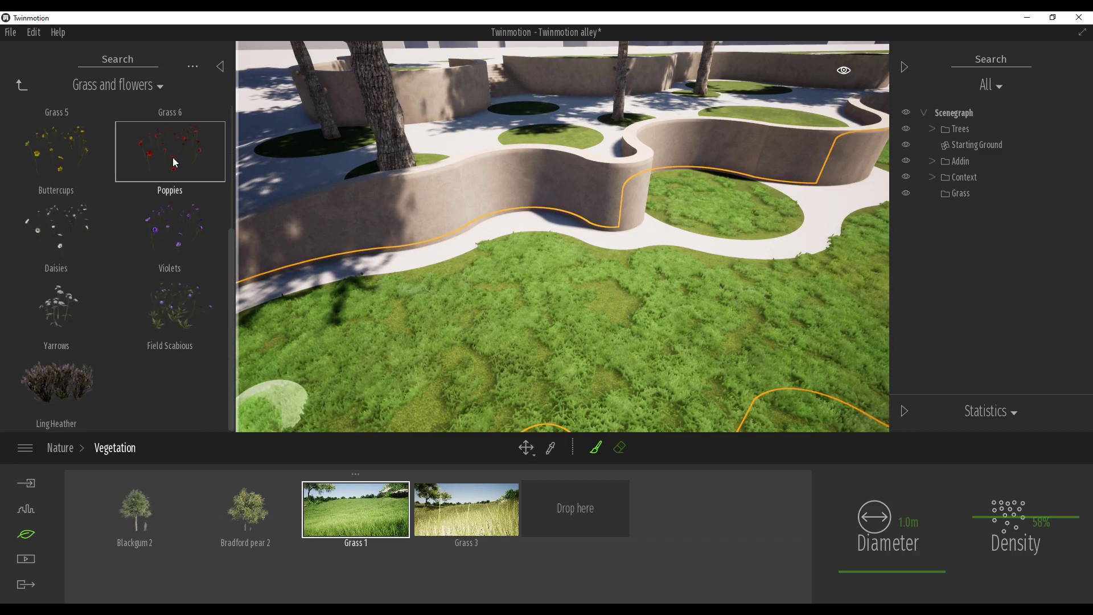
drag(173, 159, 588, 514)
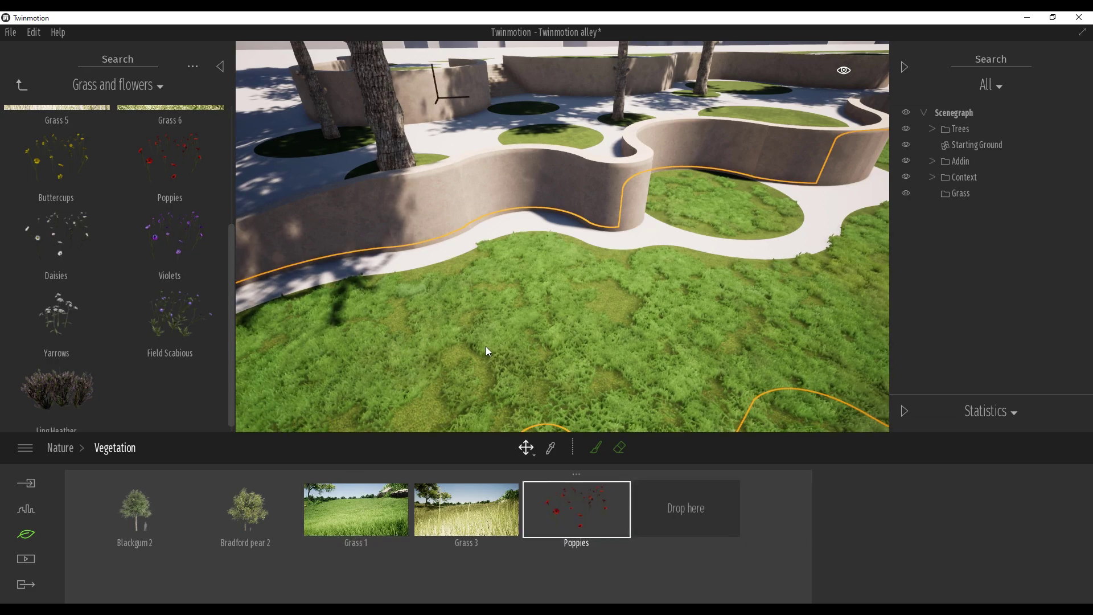
click(590, 449)
mouse_move(378, 354)
mouse_down()
mouse_move(664, 329)
mouse_move(650, 335)
mouse_up()
mouse_move(651, 334)
right_down()
mouse_move(641, 336)
mouse_move(654, 335)
right_up()
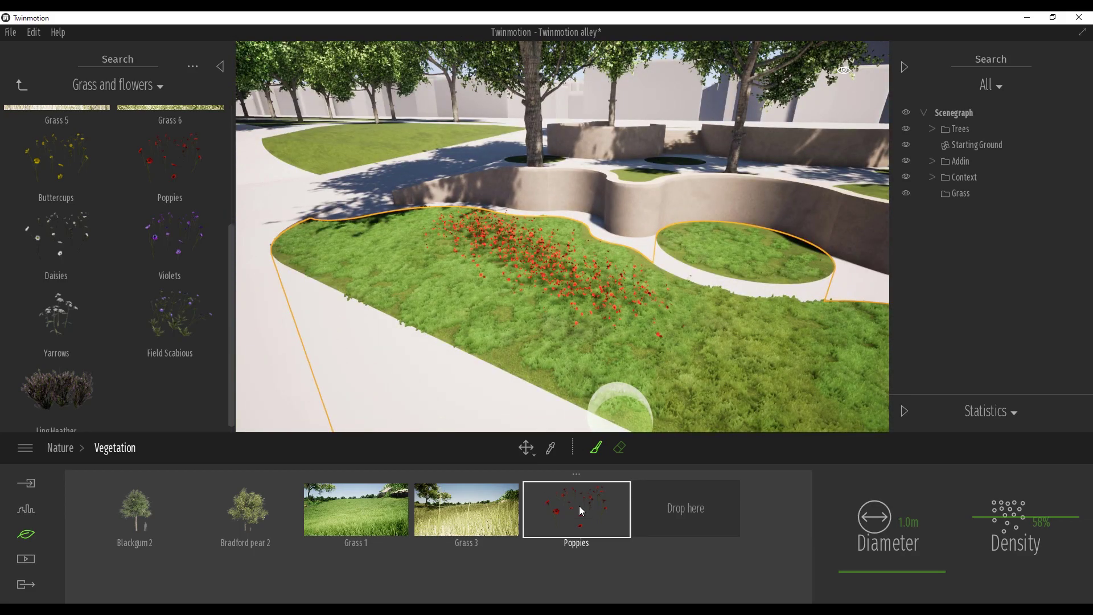
Step: Erase the strip of Poppies from the long lawn
click(620, 447)
mouse_move(634, 336)
mouse_down()
mouse_move(510, 251)
mouse_move(551, 287)
mouse_up()
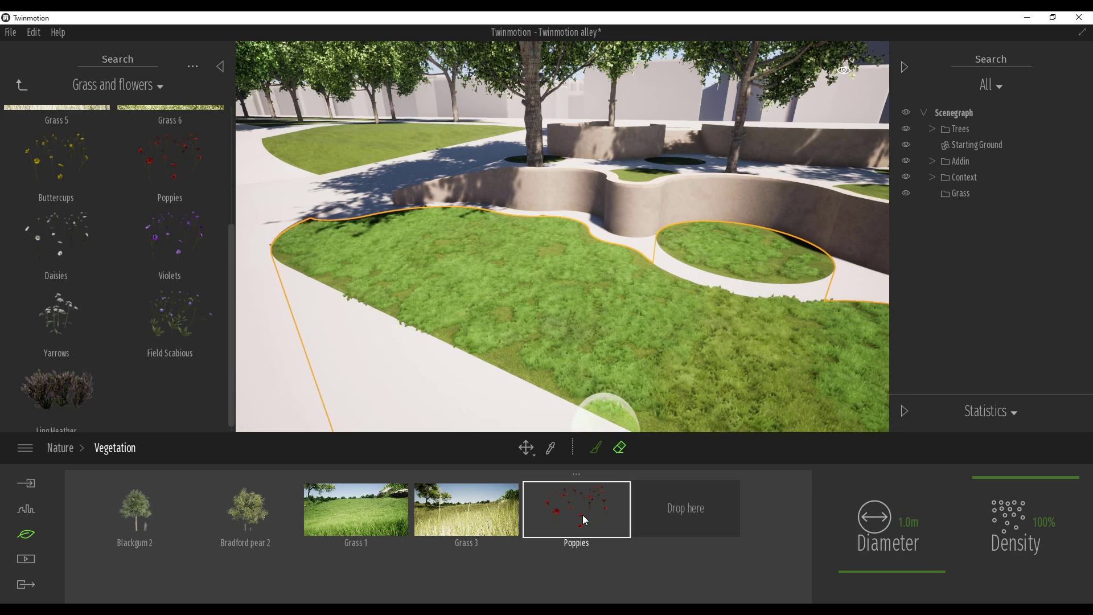
Step: Add Azalea 1 from the Bushes library to the vegetation paint palette and activate painting with it
click(21, 85)
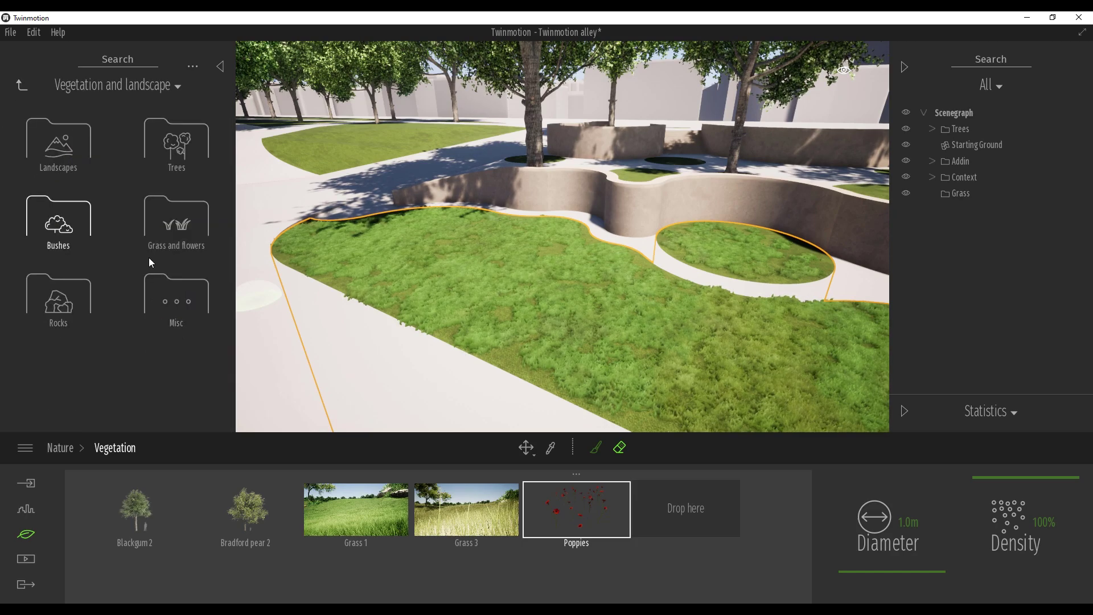
click(66, 233)
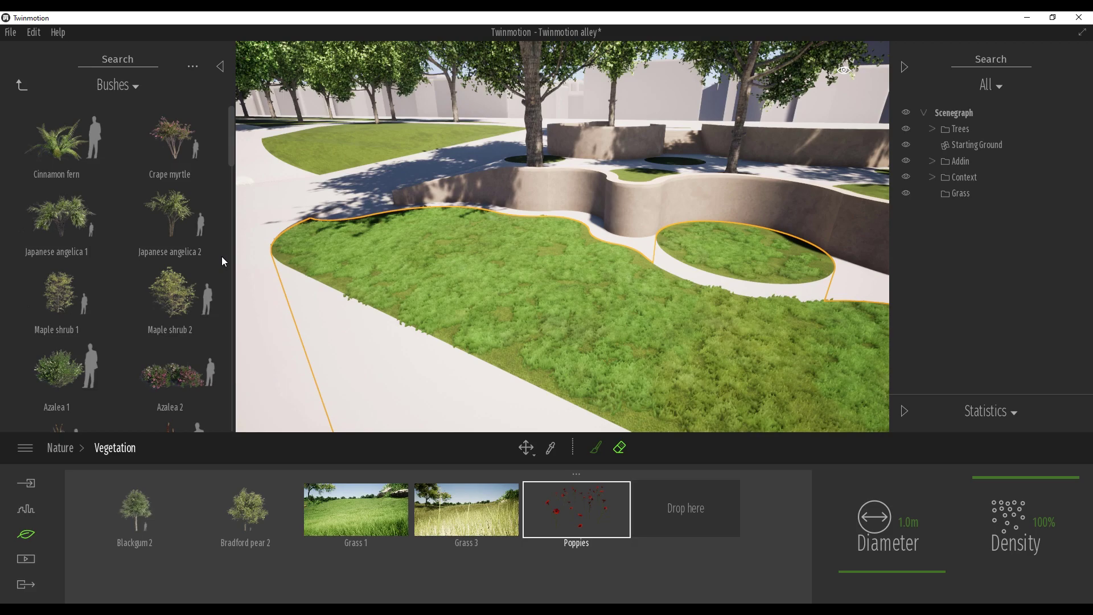
scroll(64, 339, down, 1)
drag(47, 327, 688, 510)
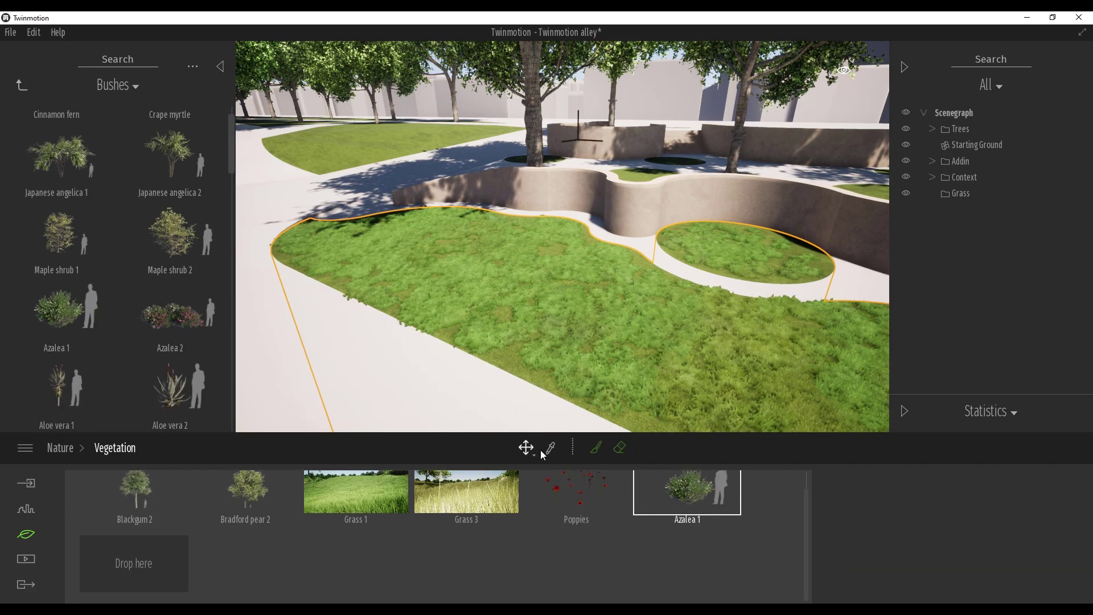
click(595, 450)
Step: Paint a hedge of Azalea 1 along the long lawn's straight pavement edge
right_drag(597, 269, 593, 254)
mouse_move(466, 175)
mouse_down()
mouse_move(508, 222)
mouse_move(767, 400)
mouse_up()
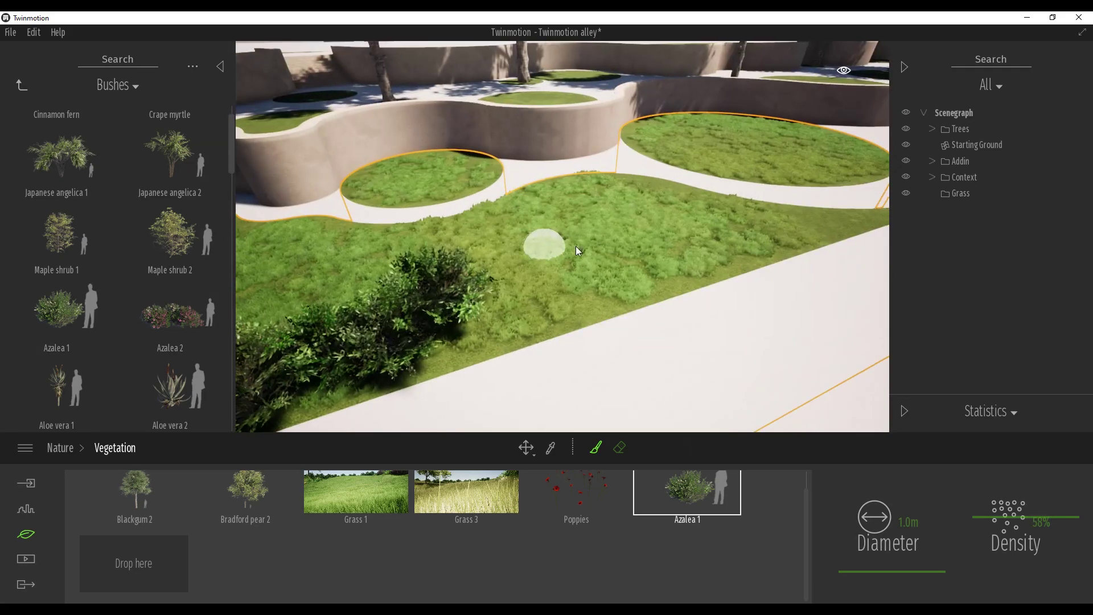
mouse_move(829, 232)
mouse_down()
mouse_move(453, 325)
mouse_move(760, 239)
mouse_up()
mouse_move(354, 207)
right_down()
mouse_move(490, 210)
mouse_move(546, 228)
mouse_move(706, 227)
mouse_move(735, 242)
right_up()
key(a)
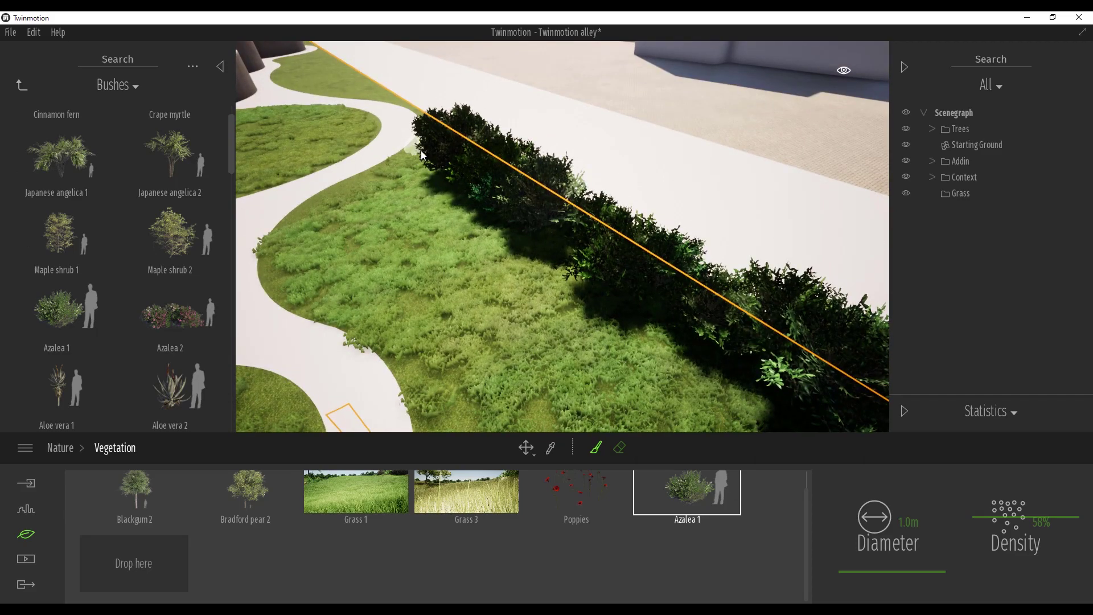
Step: Continue the Azalea 1 hedge around the lawn's narrow corner at the path, and expand the performance statistics
mouse_move(380, 195)
mouse_down()
mouse_move(339, 224)
mouse_move(335, 267)
mouse_move(425, 325)
mouse_move(471, 323)
mouse_up()
key(s)
right_drag(468, 318, 660, 349)
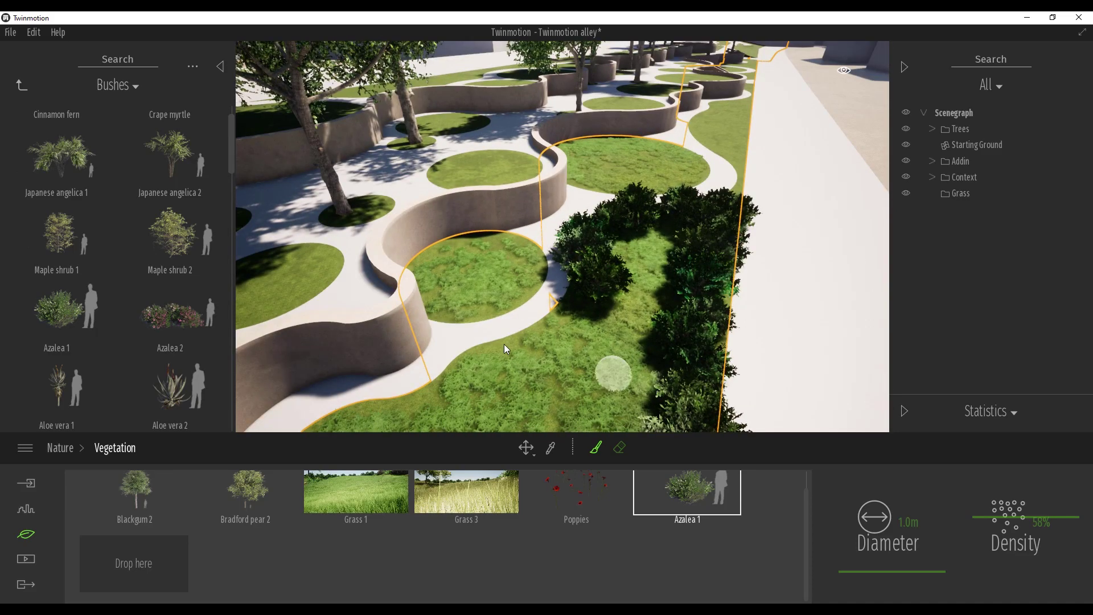
right_drag(543, 334, 592, 337)
click(904, 411)
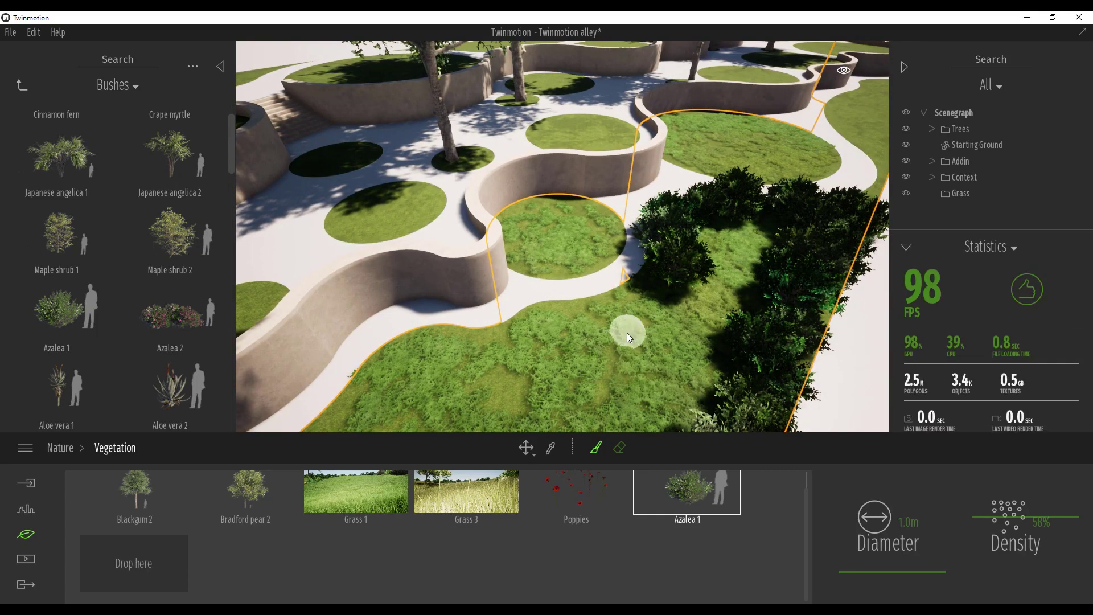
Step: Paint Azalea 1 along the lawn's curved path edge and around its rounded end to enclose the grass
mouse_move(576, 299)
mouse_down()
mouse_move(500, 313)
mouse_move(636, 284)
mouse_move(581, 299)
mouse_up()
right_drag(461, 309, 398, 309)
mouse_move(536, 293)
mouse_down()
mouse_move(416, 314)
mouse_move(307, 316)
mouse_up()
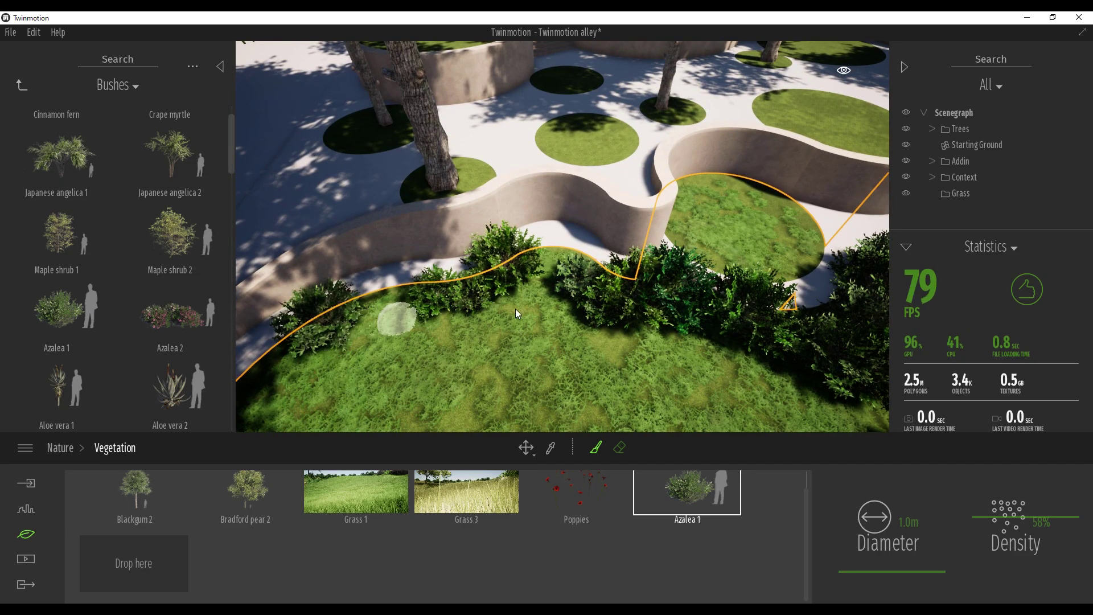
right_drag(403, 310, 325, 308)
mouse_move(524, 269)
mouse_down()
mouse_move(494, 262)
mouse_move(305, 345)
mouse_up()
mouse_move(563, 293)
right_down()
mouse_move(632, 296)
mouse_move(495, 296)
mouse_move(546, 293)
mouse_move(583, 253)
right_up()
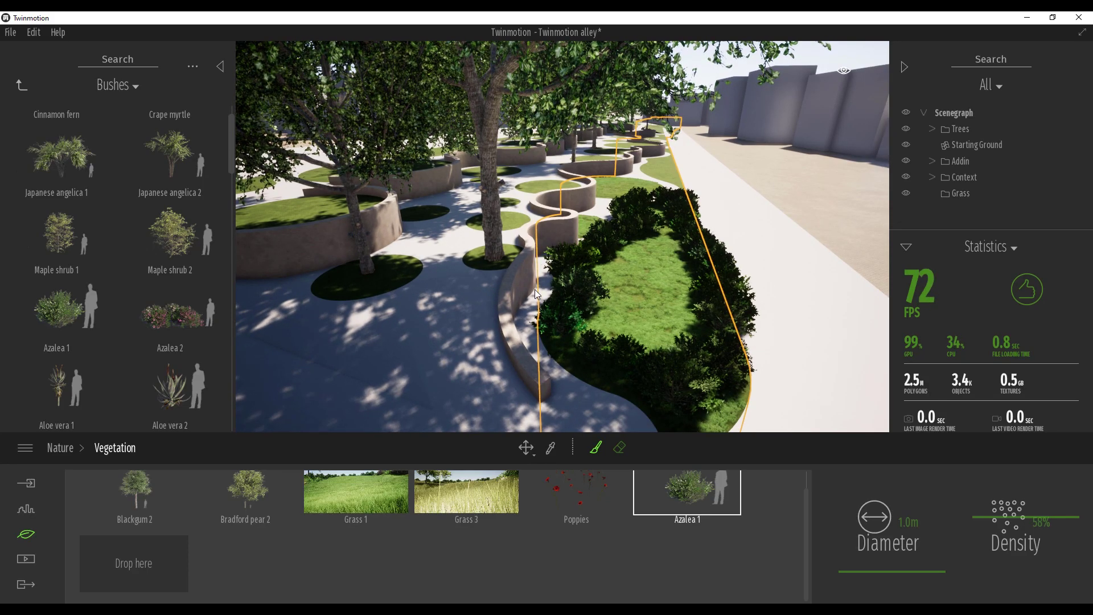
shift+middle_drag(464, 276, 466, 234)
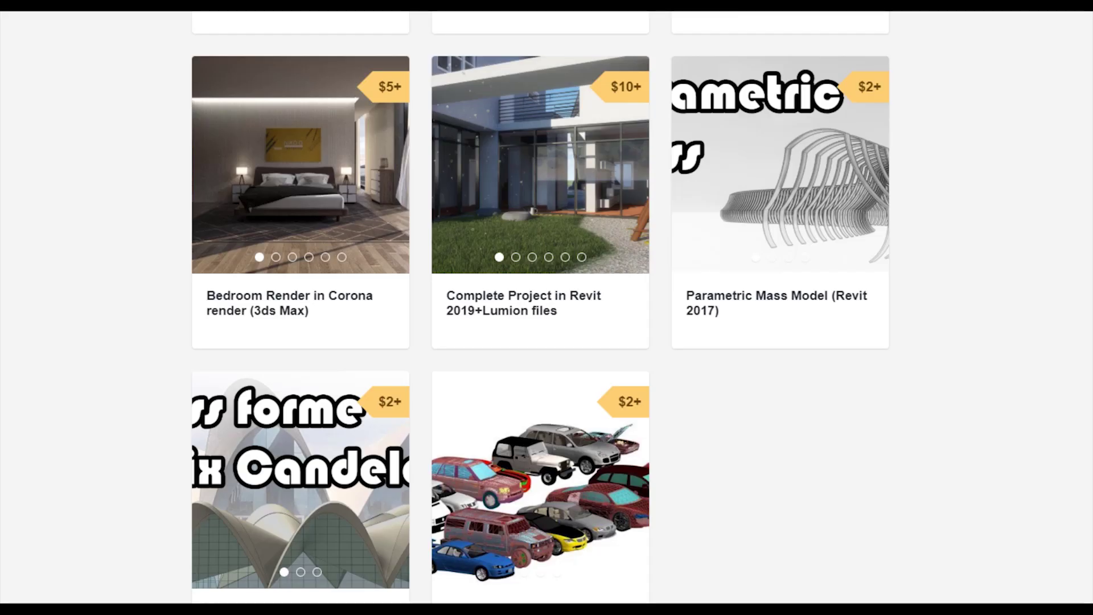
Step: Browse the creator's online store page in the web browser, examining the Revit, Dynamo, Lumion and rendering products offered for sale
scroll(540, 307, up, 11)
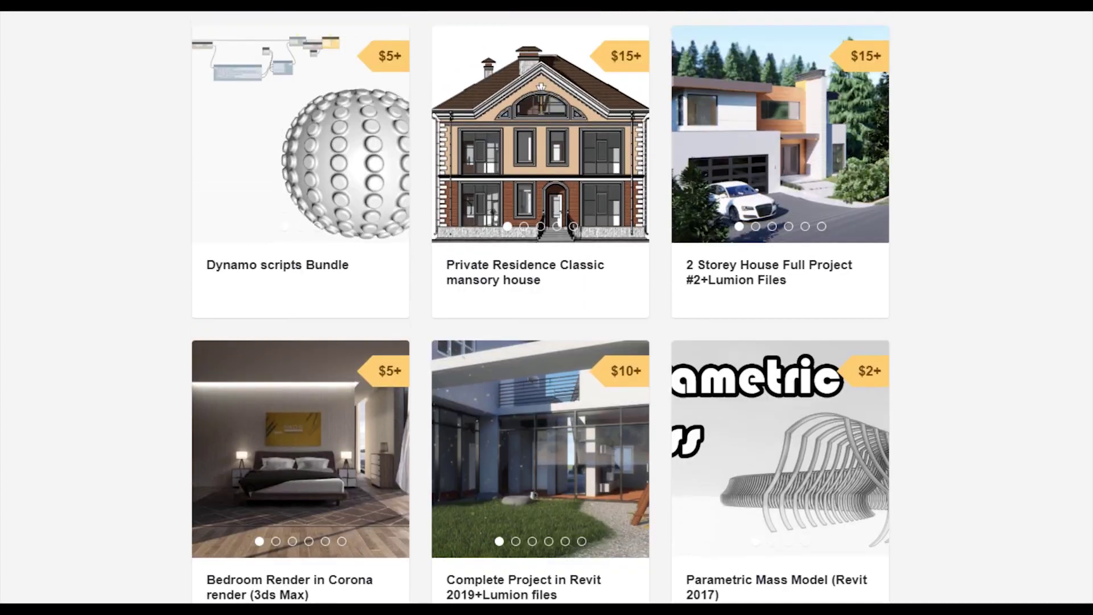
scroll(286, 518, down, 2)
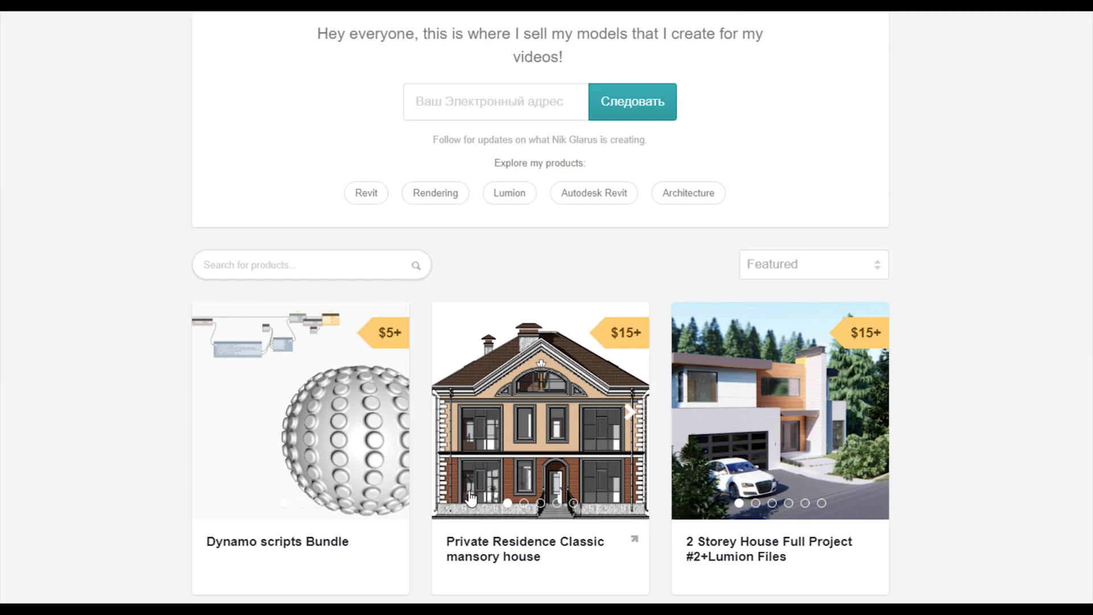
scroll(541, 434, down, 5)
scroll(868, 377, up, 3)
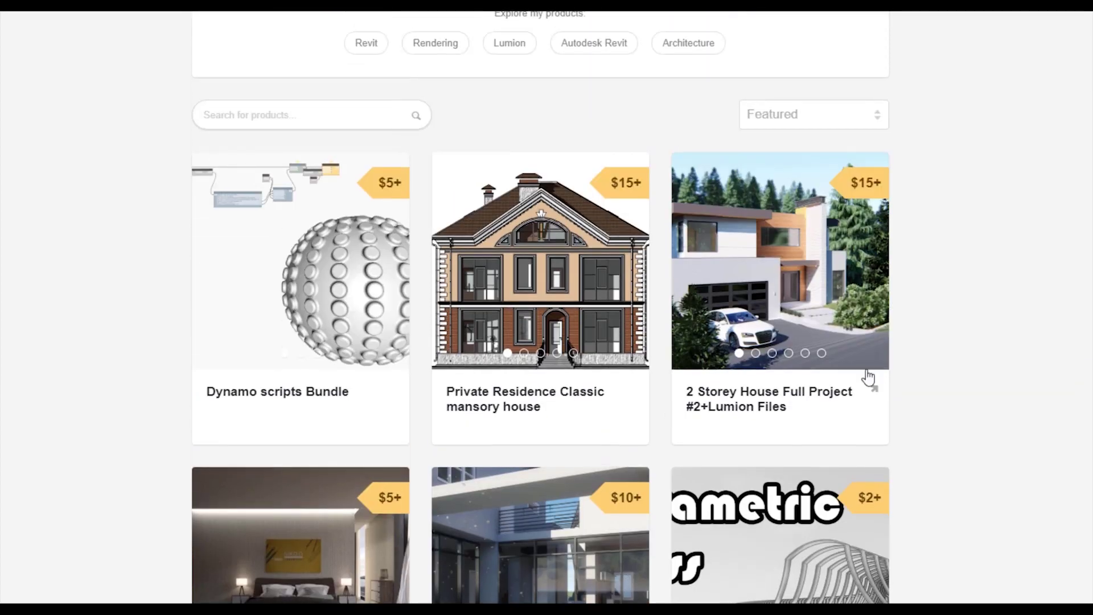
scroll(973, 411, up, 5)
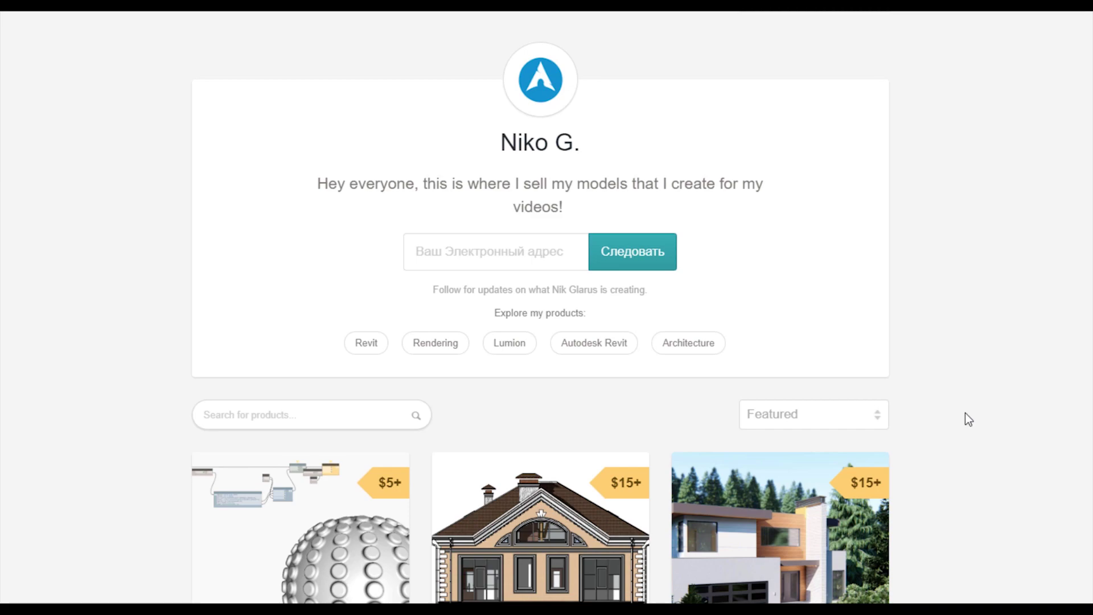
scroll(967, 414, down, 5)
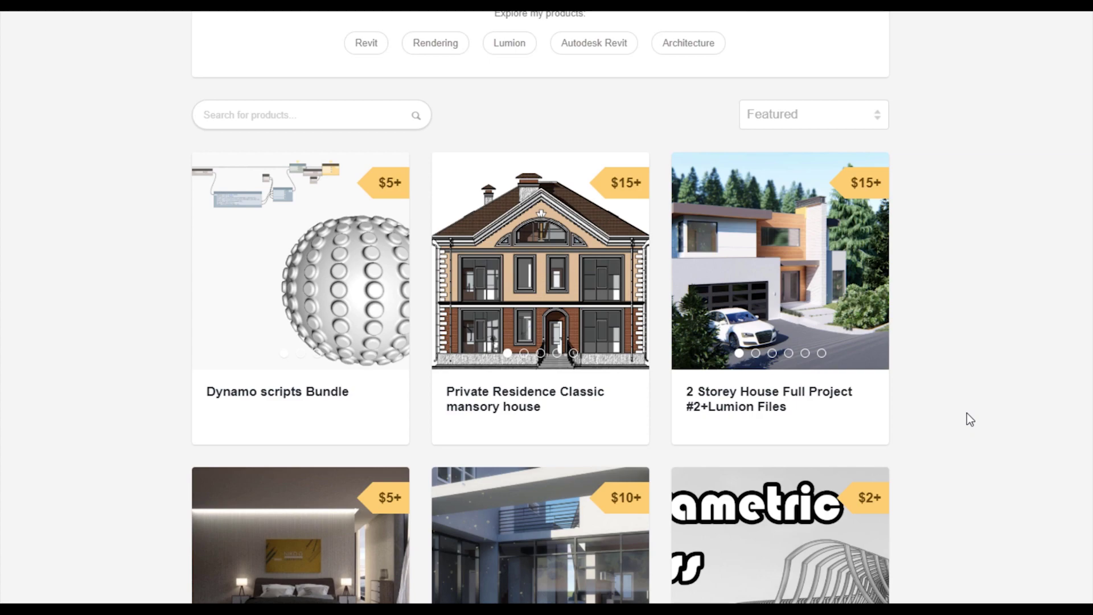
scroll(965, 412, down, 3)
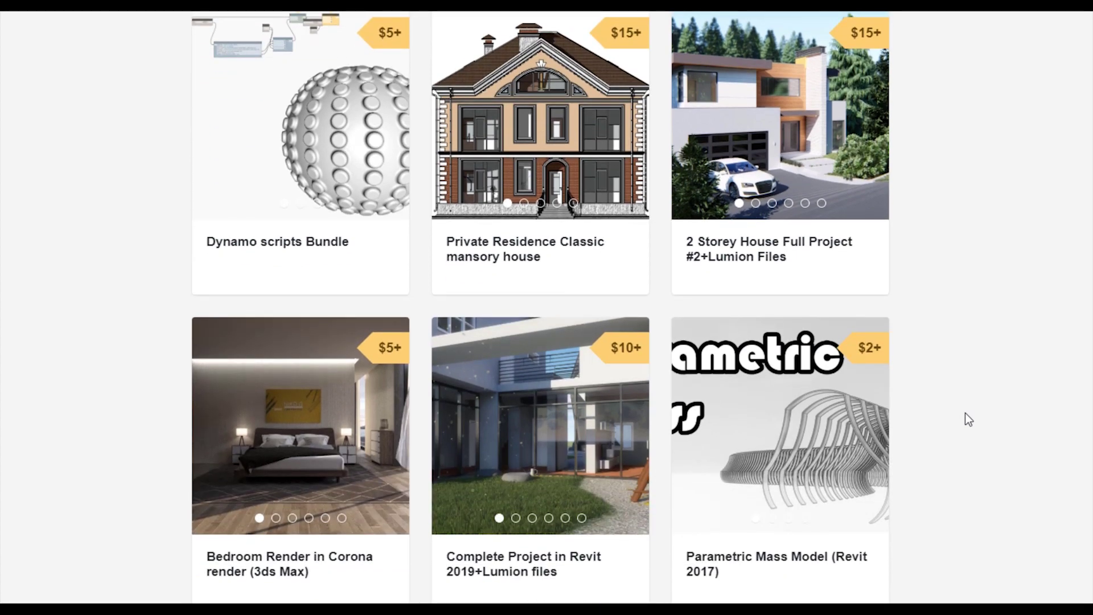